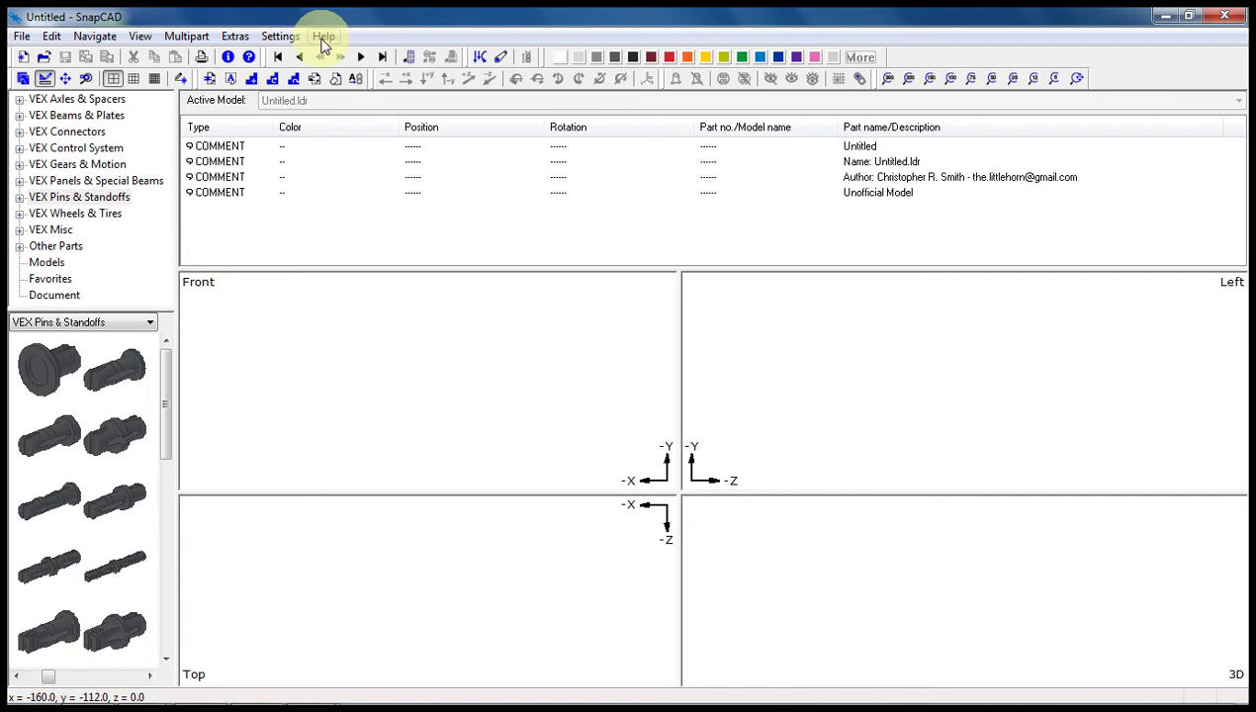
Step: Open SnapCAD Help Topics and browse the contents list
left_click(324, 38)
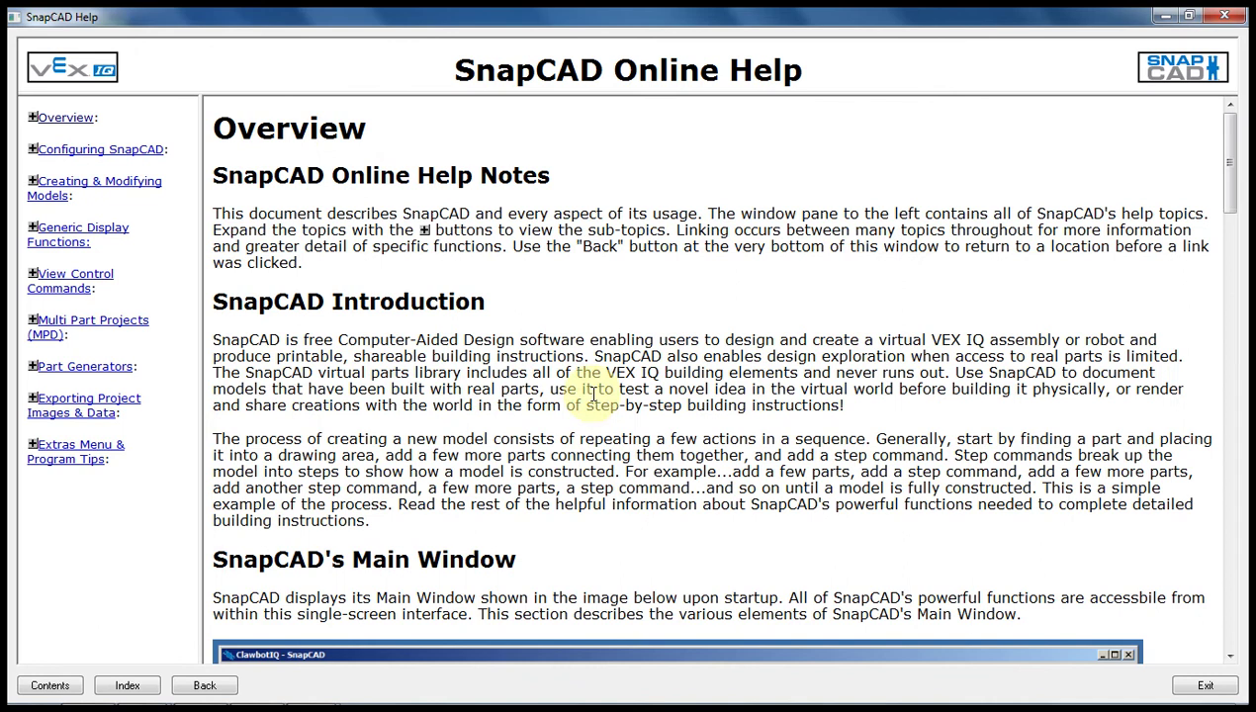
scroll(764, 416, "down", 2)
scroll(764, 415, "down", 10)
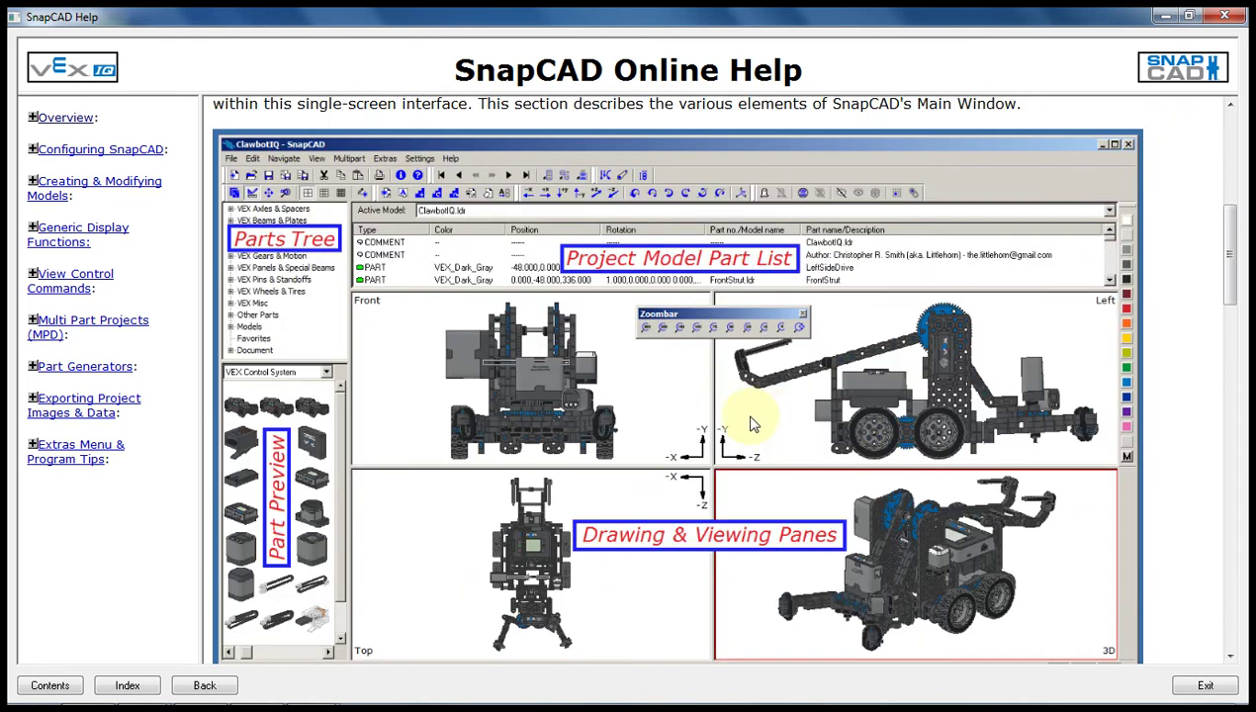
scroll(763, 422, "down", 1)
scroll(752, 426, "up", 1)
scroll(750, 423, "up", 4)
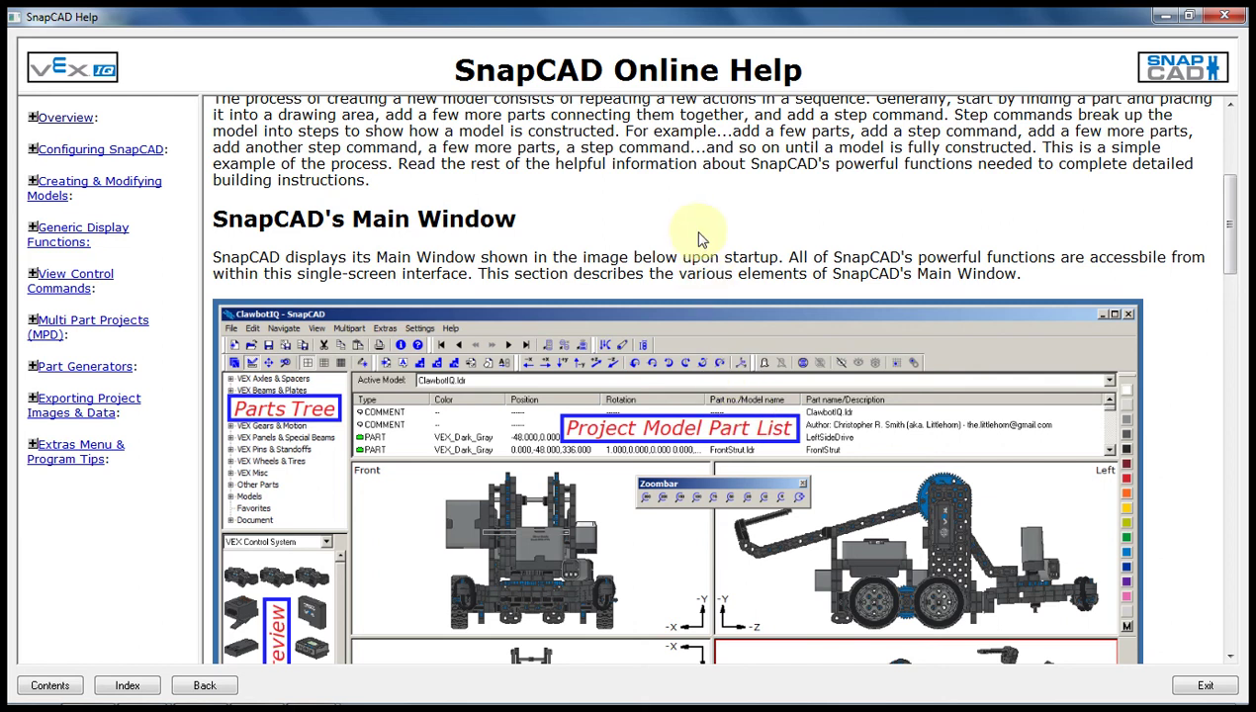
scroll(699, 237, "down", 2)
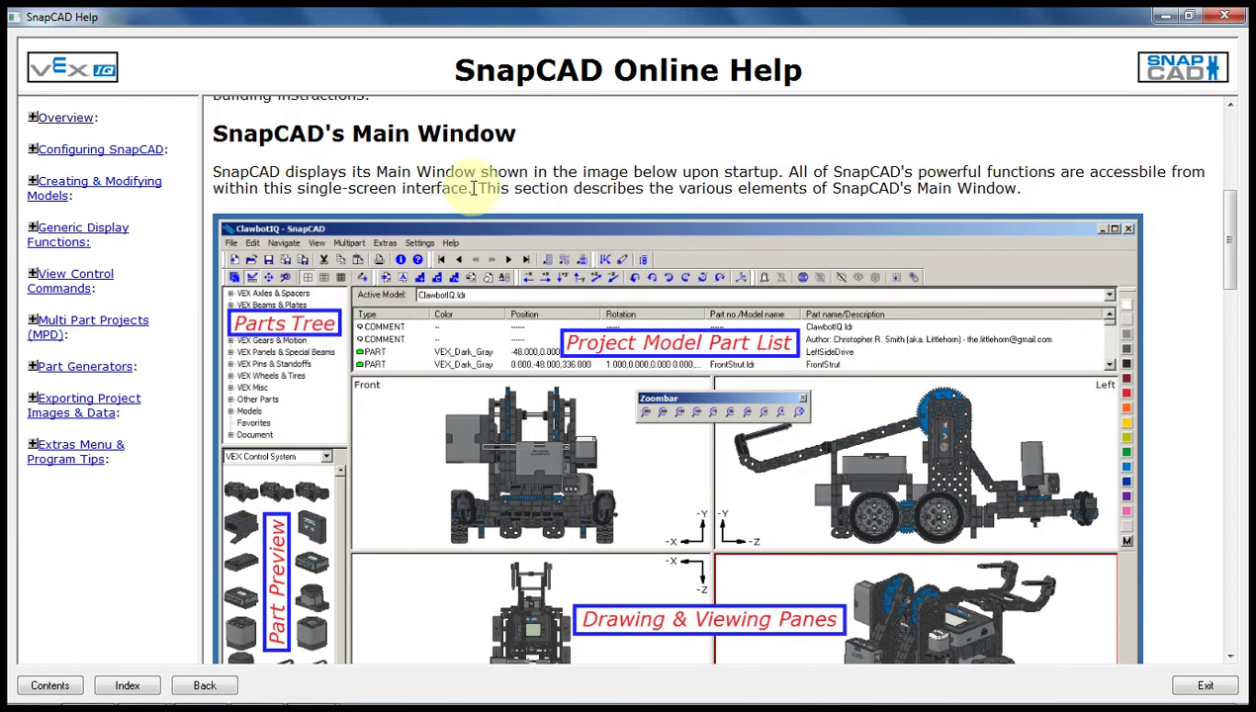
Step: Expand Overview and read the Toolbars page on the Color, Object, Transformation, Extras and Visibility bars
left_click(33, 117)
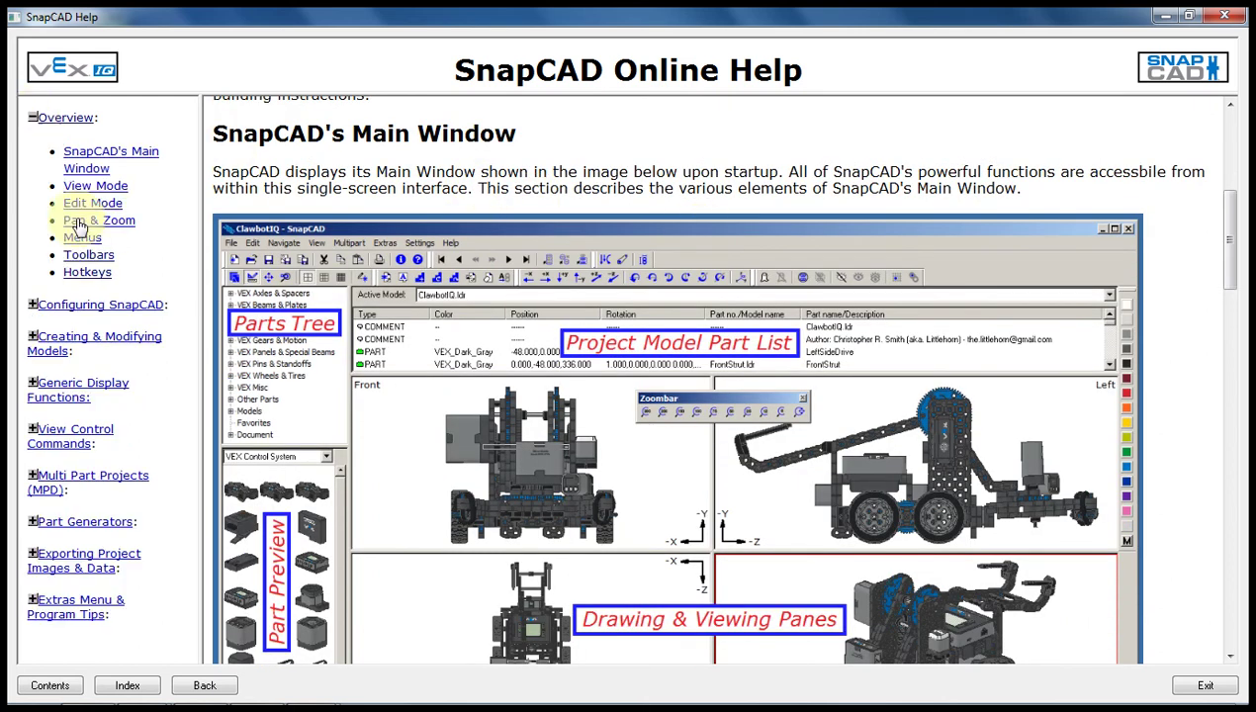
left_click(85, 256)
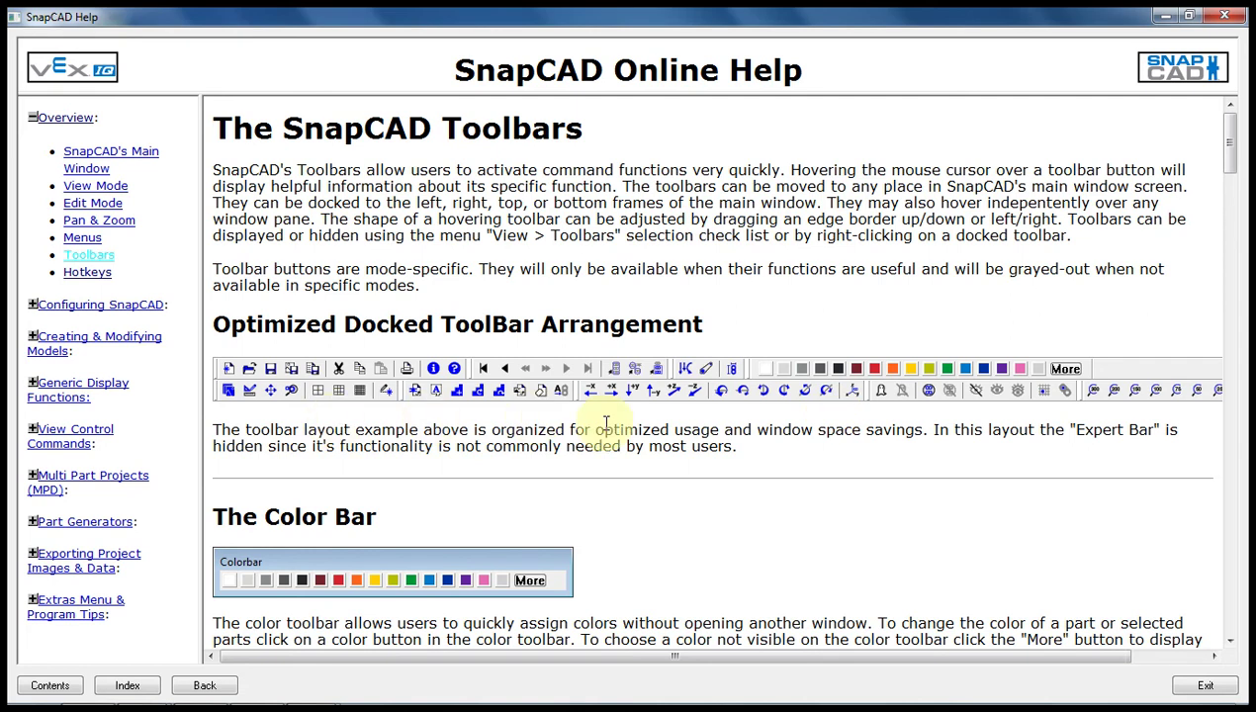
scroll(607, 424, "down", 5)
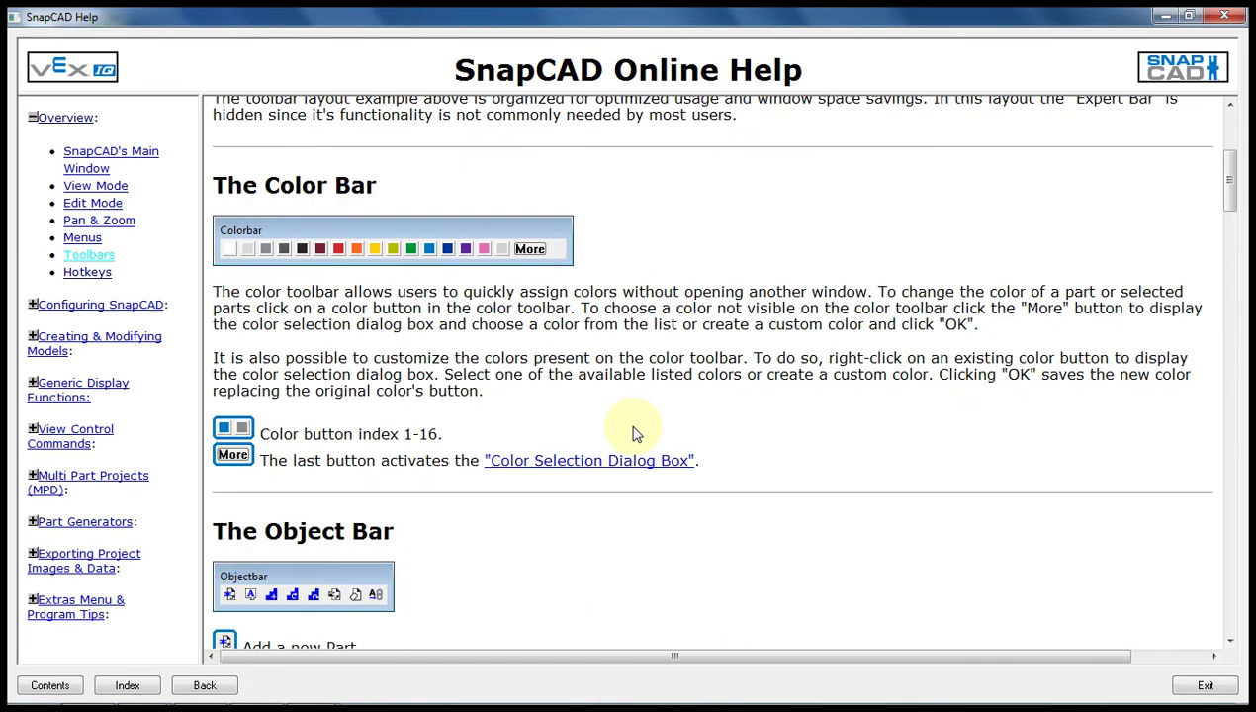
scroll(636, 434, "down", 10)
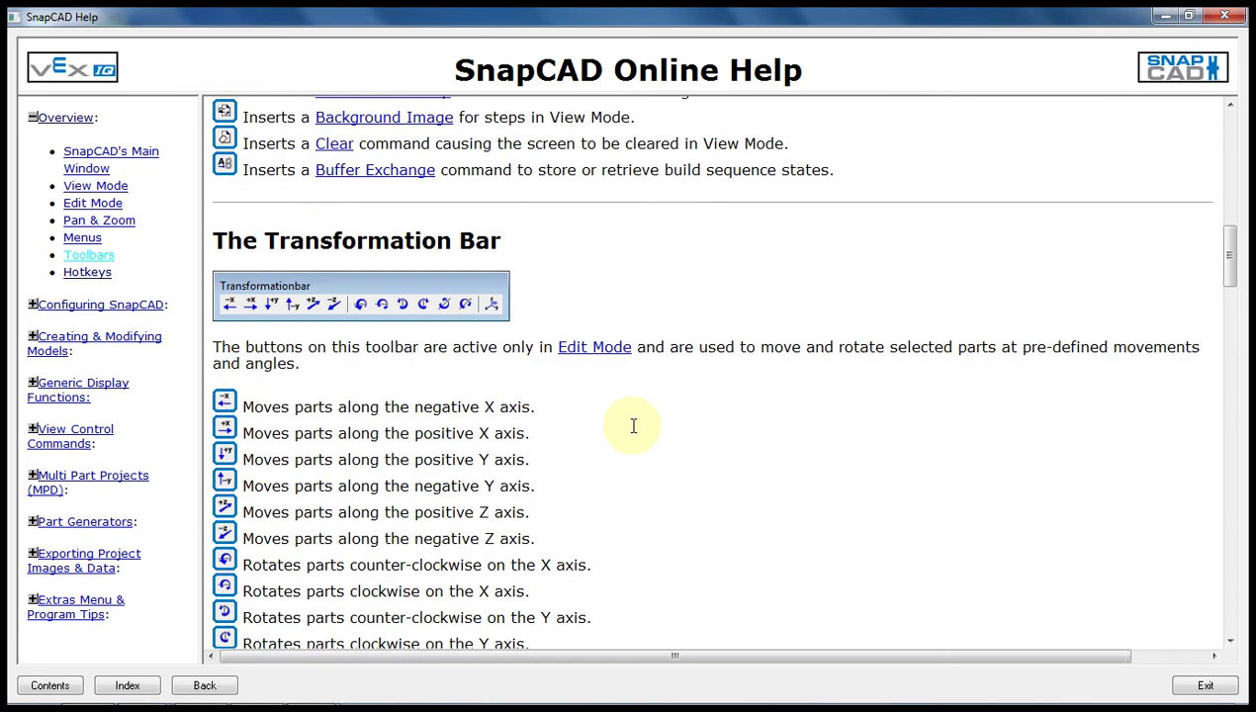
scroll(634, 429, "down", 2)
scroll(634, 431, "down", 3)
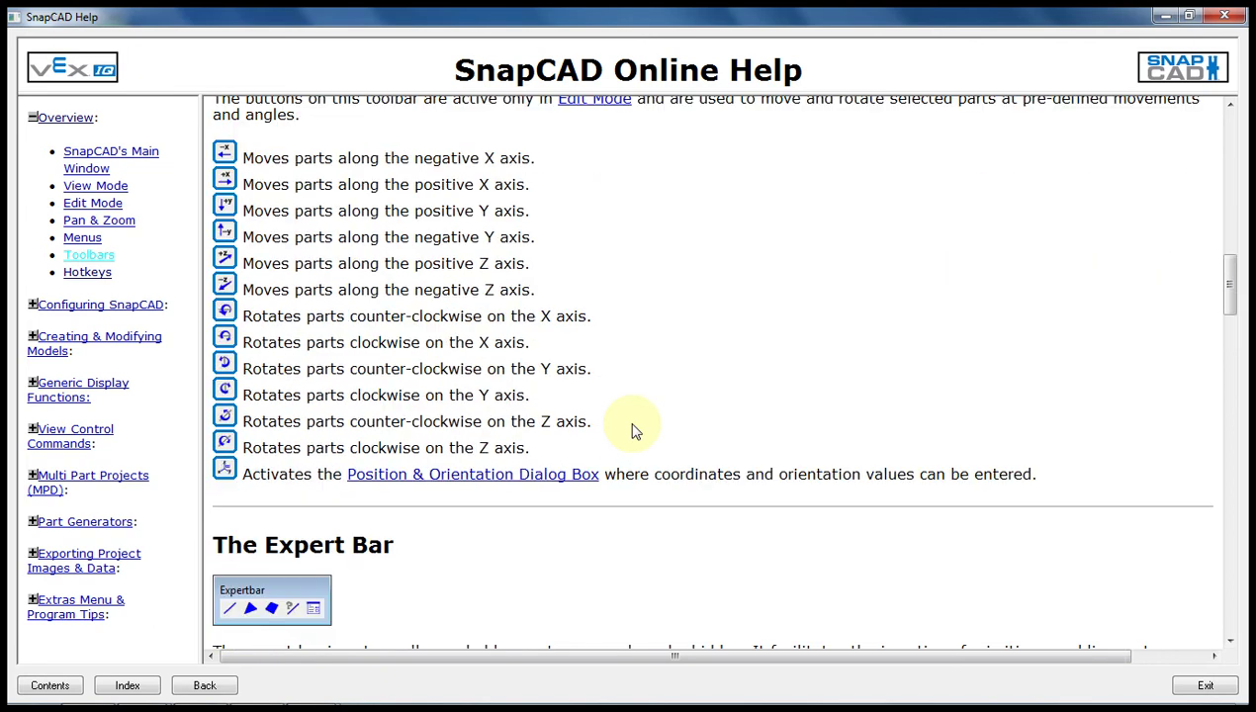
scroll(635, 432, "down", 12)
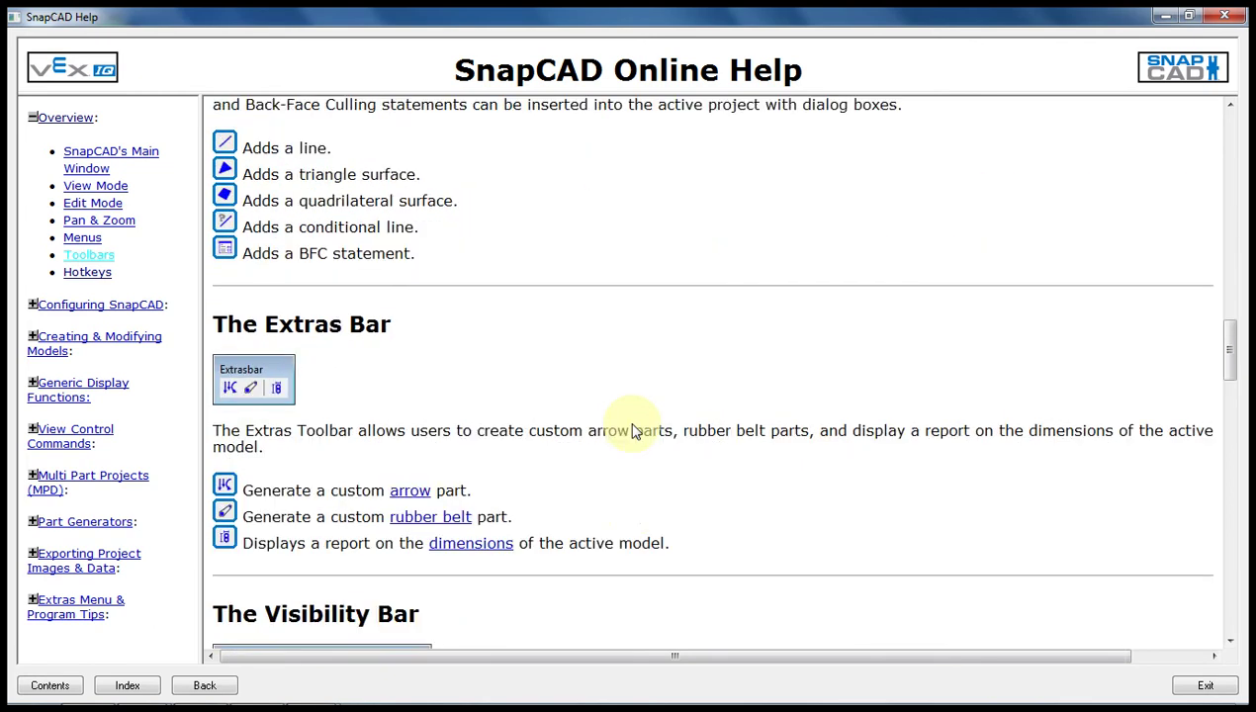
scroll(635, 432, "down", 2)
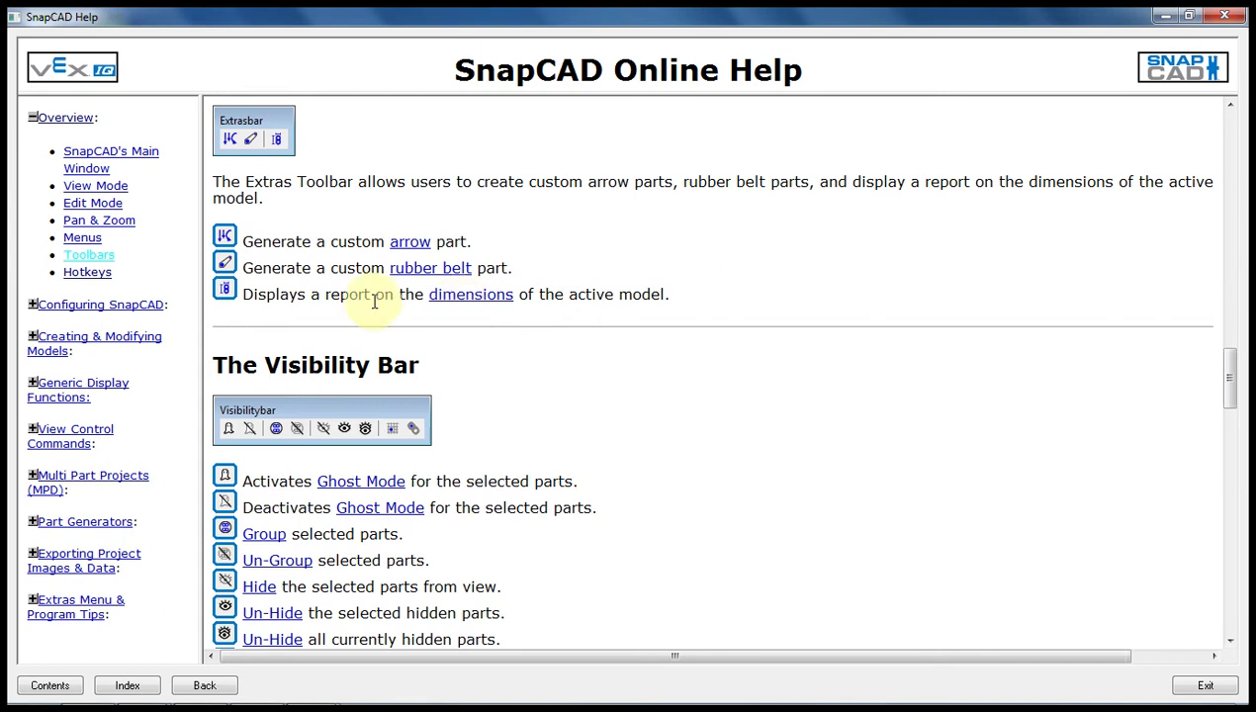
Step: Read the Hotkeys shortcut table, then close the help window
left_click(85, 273)
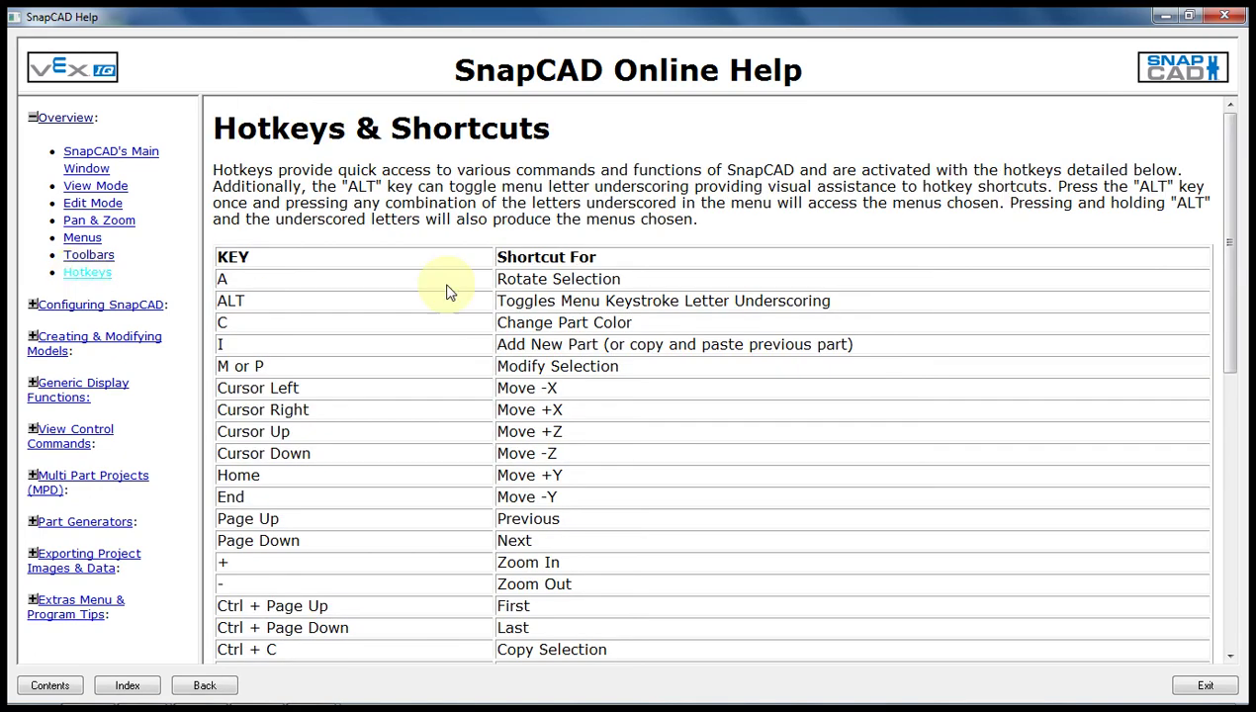
scroll(448, 288, "down", 1)
scroll(449, 289, "up", 1)
scroll(444, 300, "down", 3)
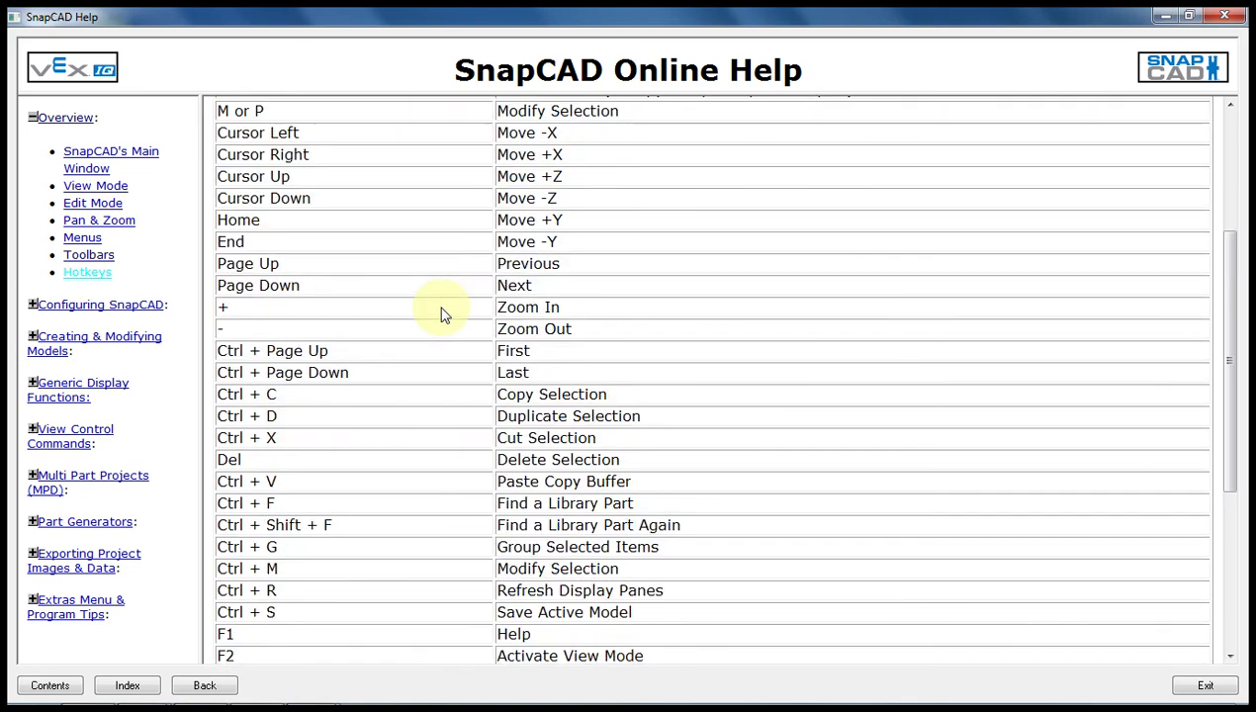
scroll(445, 315, "down", 1)
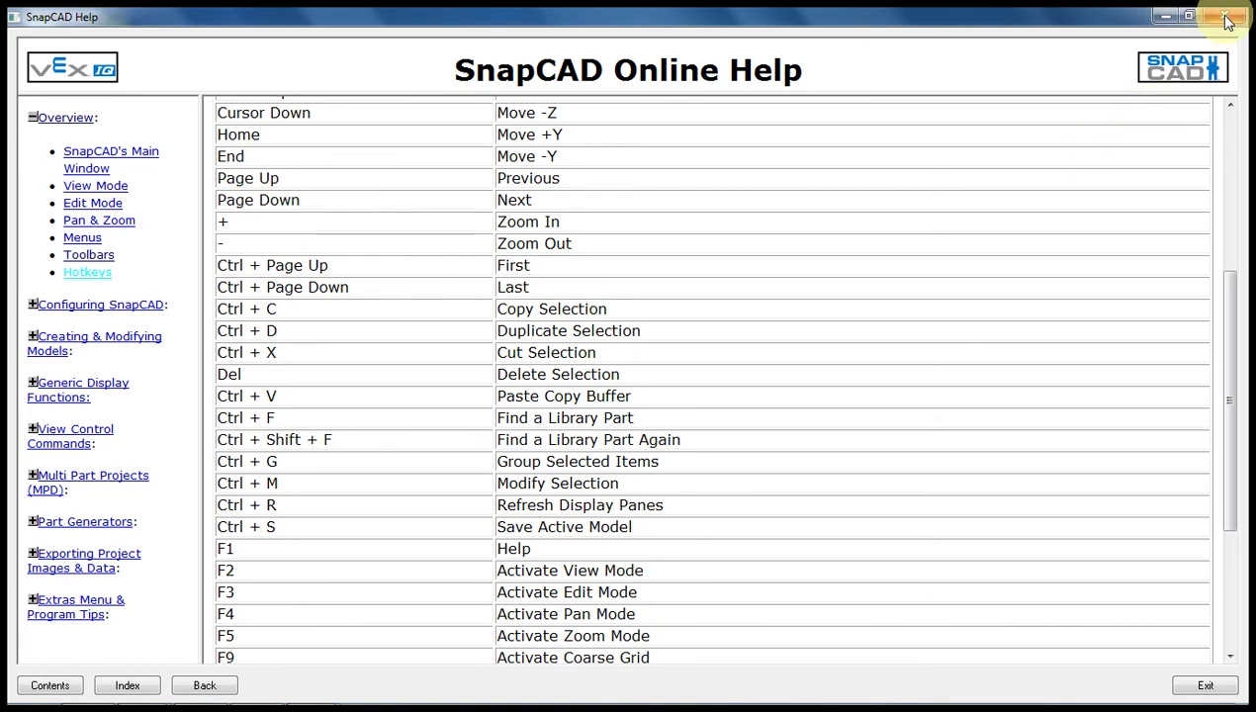
left_click(1168, 17)
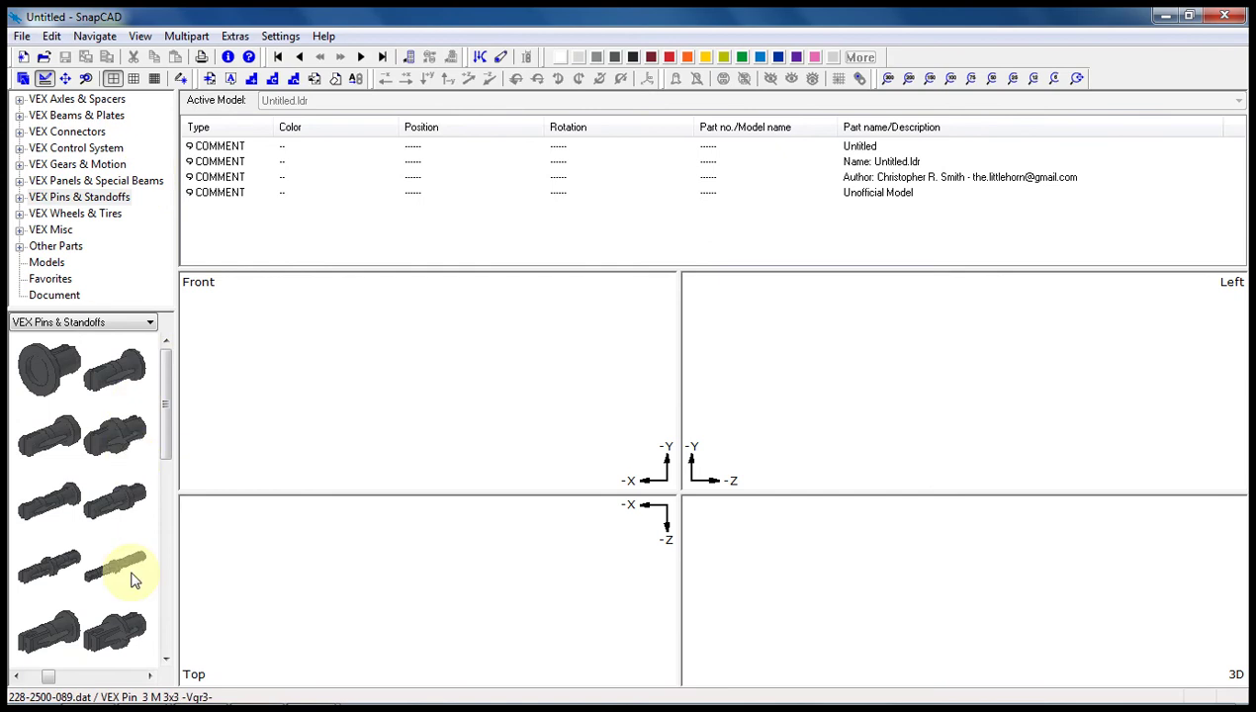
Step: Place a VEX Beam 2x3 from VEX Beams & Plates into the Top view
left_click(164, 603)
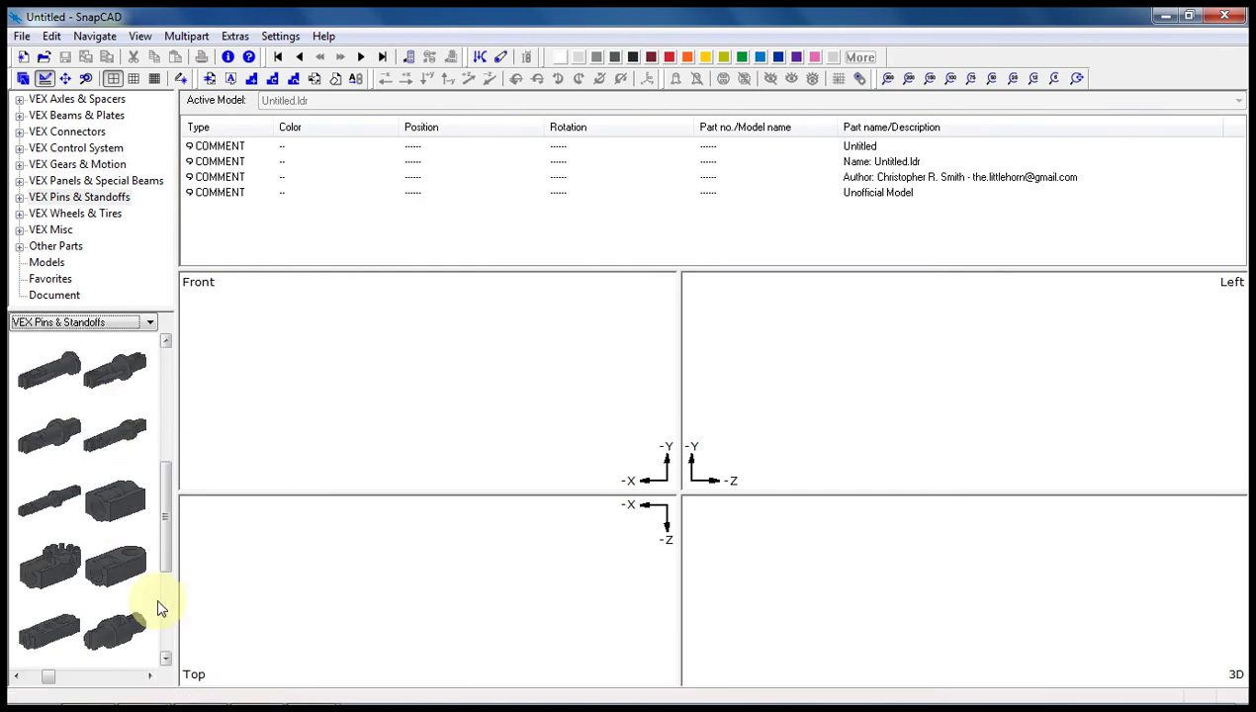
left_click(74, 116)
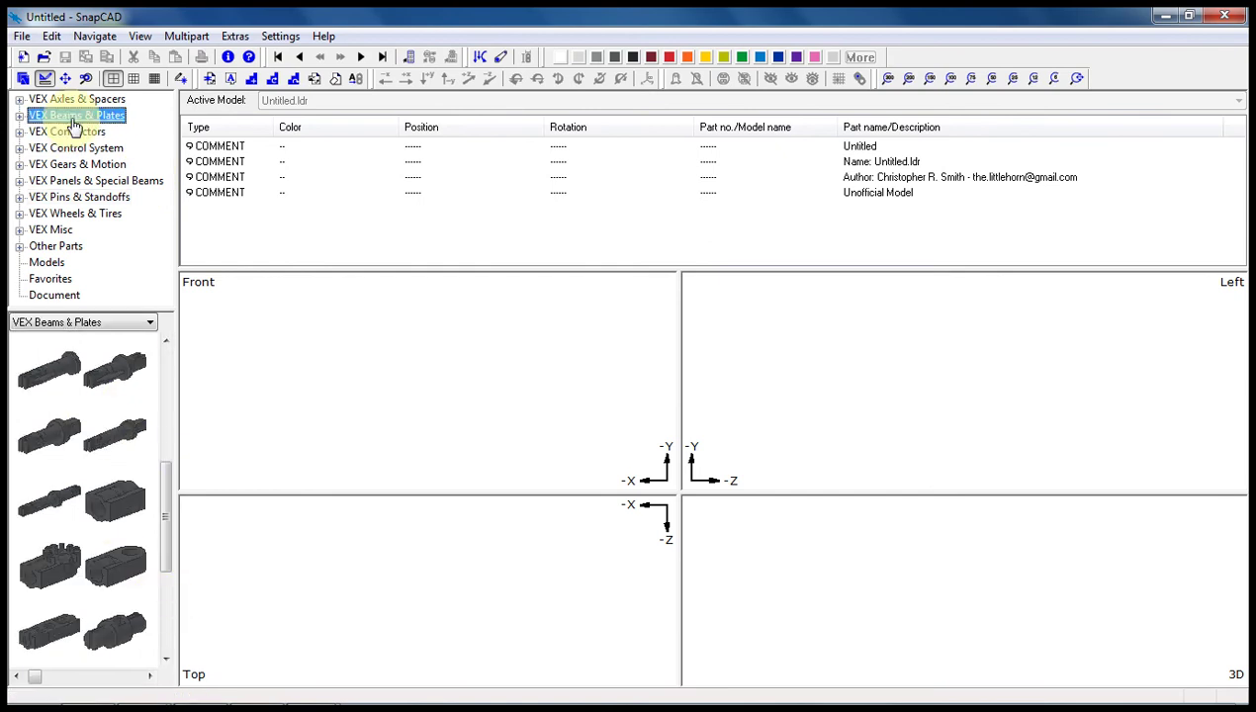
left_click(168, 631)
left_click_drag(104, 631, 424, 594)
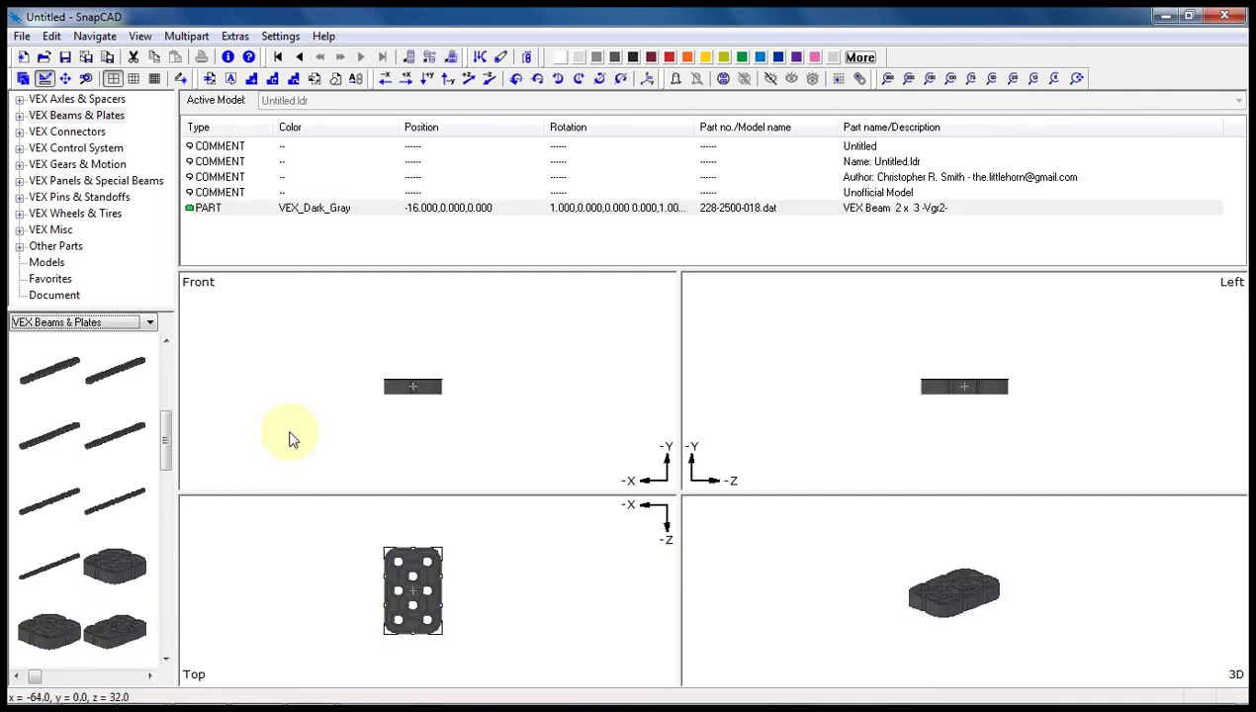
Step: Add a blue VEX Pin 1M 1x1 to the left of the beam
left_click(51, 197)
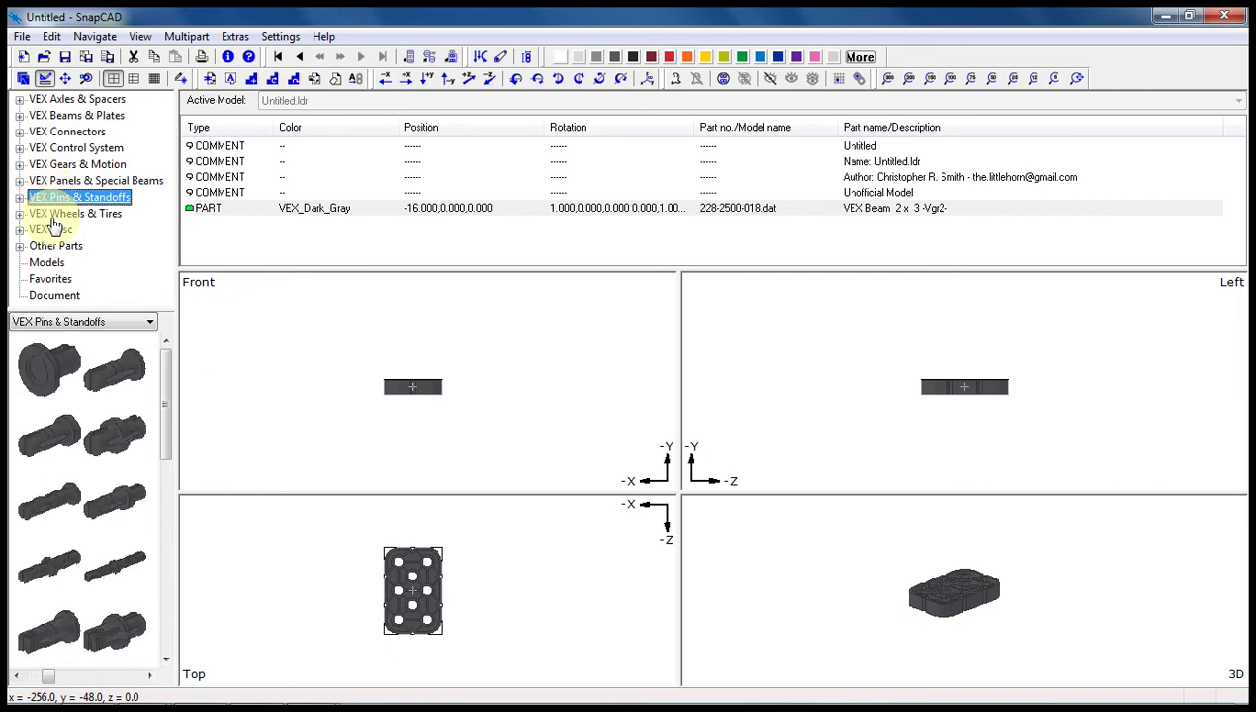
left_click_drag(109, 439, 347, 564)
left_click(761, 58)
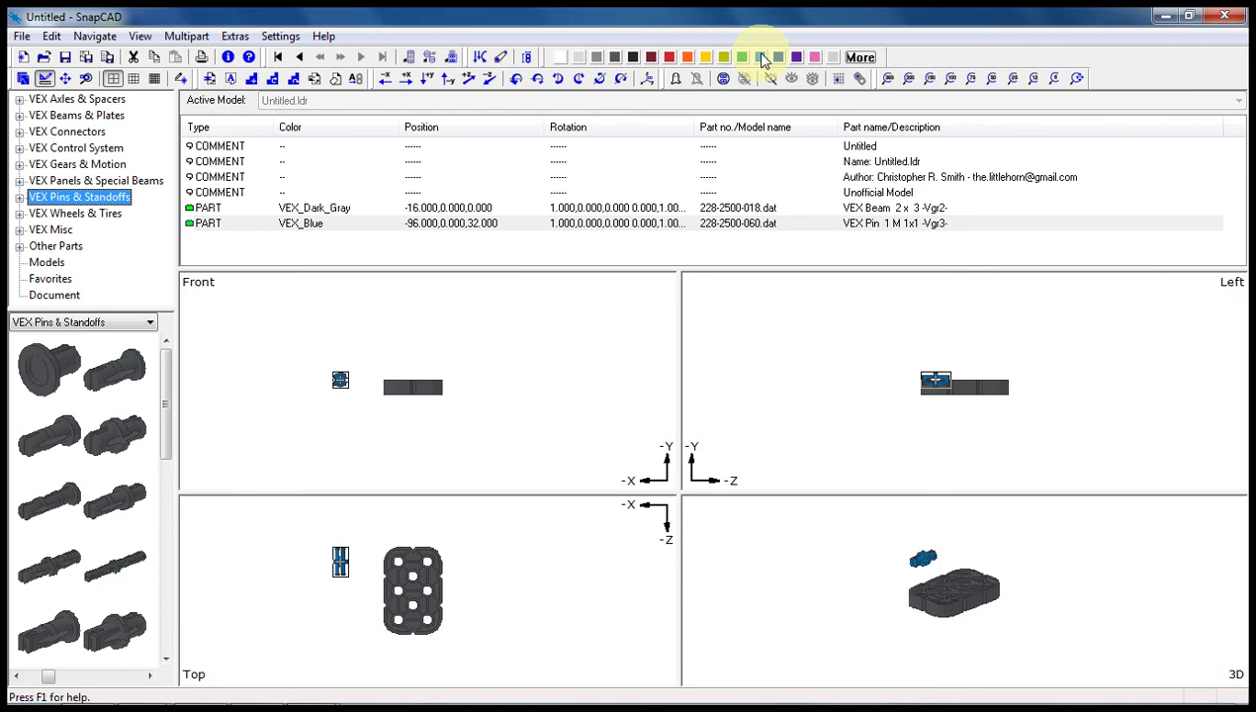
left_click(309, 209)
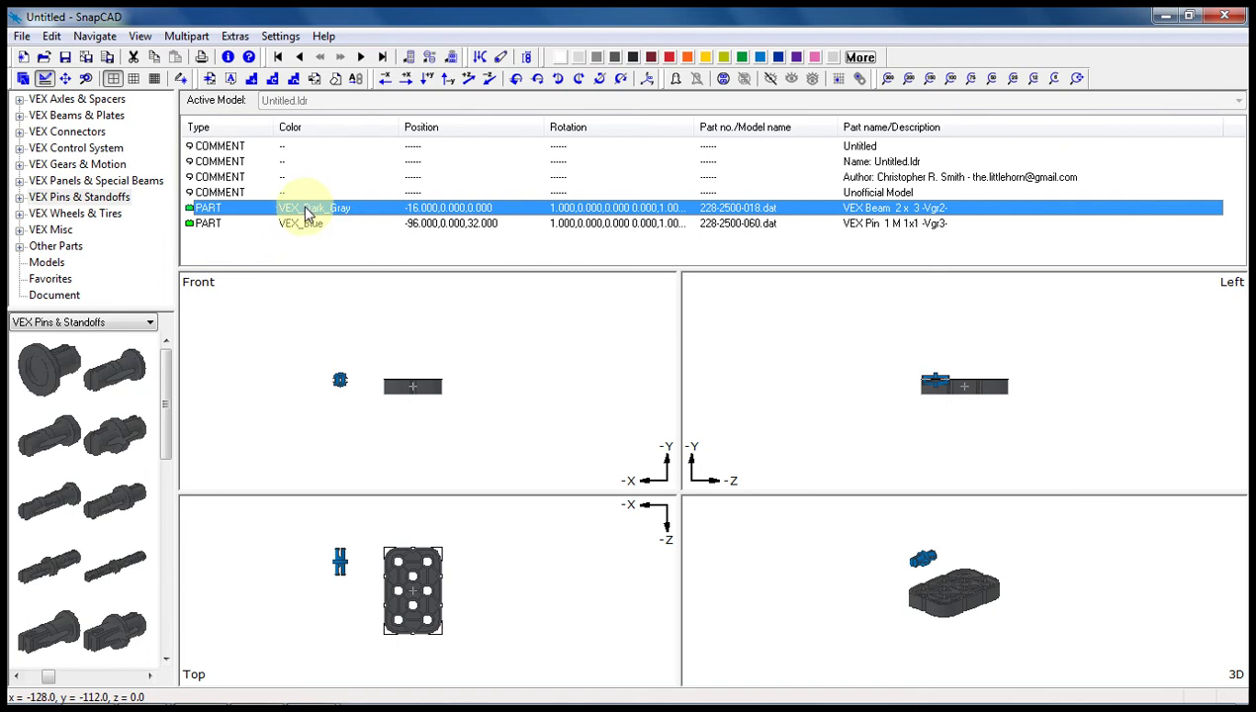
left_click(356, 384)
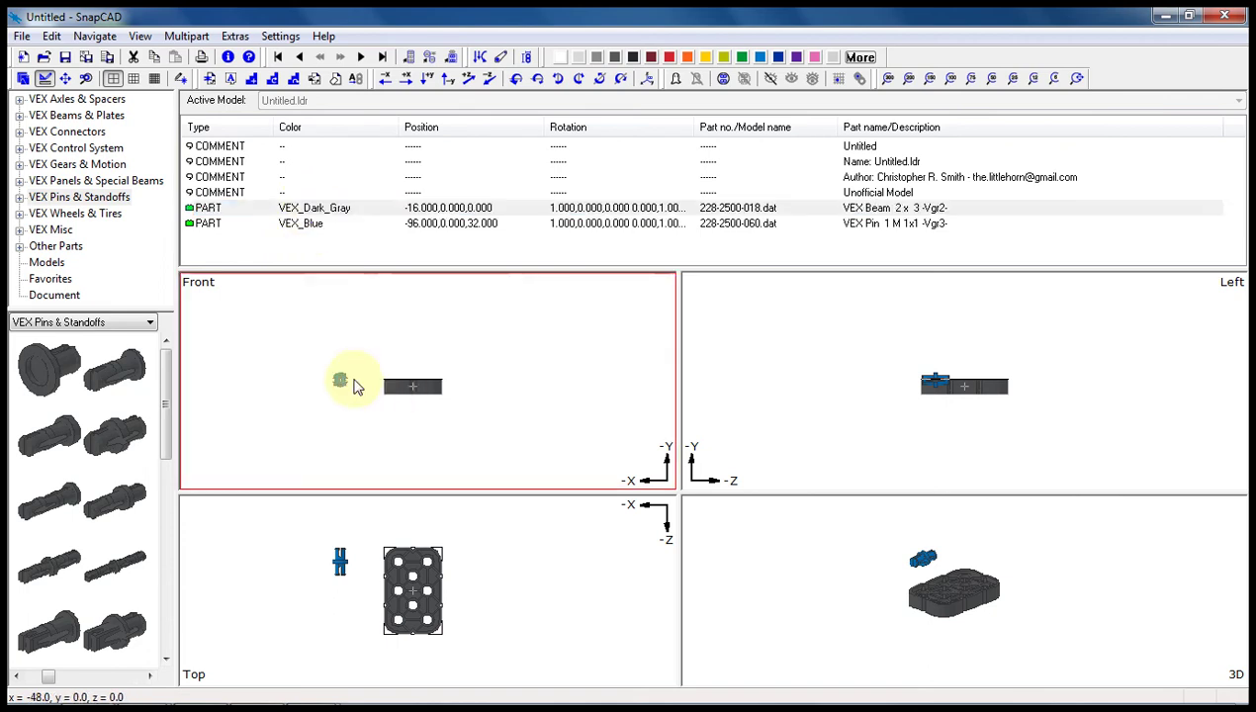
left_click(345, 374)
left_click(311, 209)
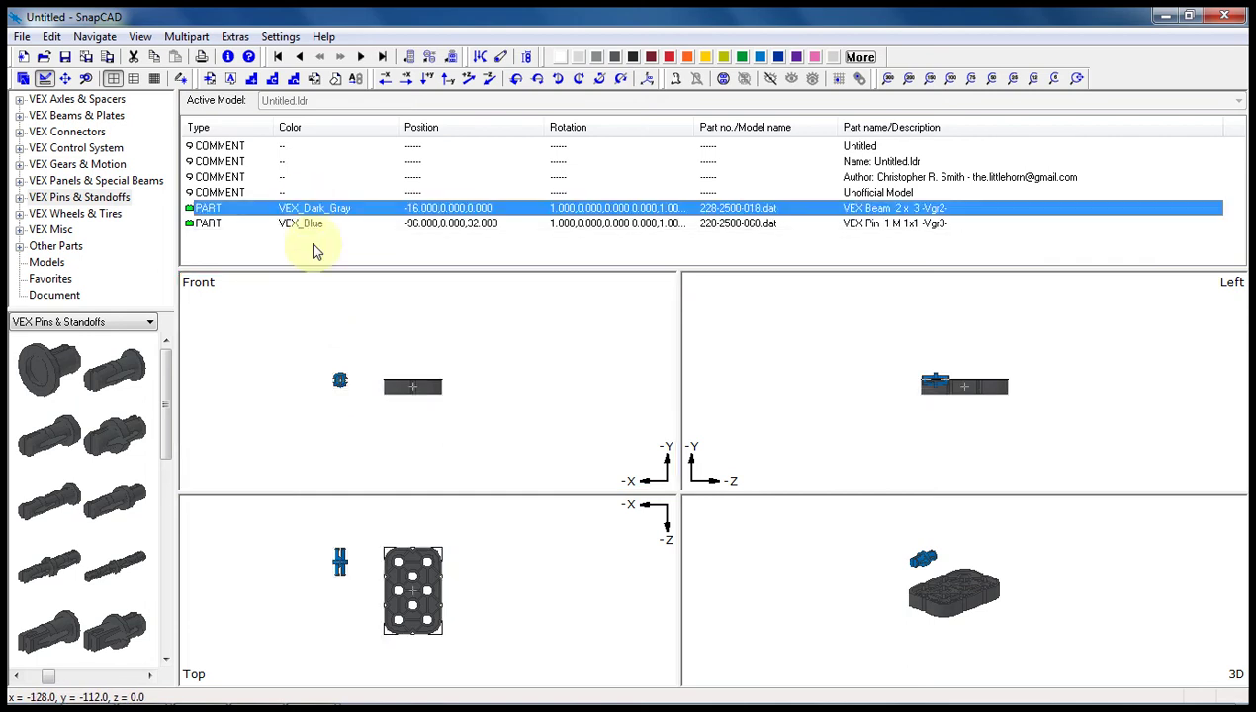
Step: Add a second blue 1x1 pin to the left of the first
left_click_drag(114, 442, 313, 564)
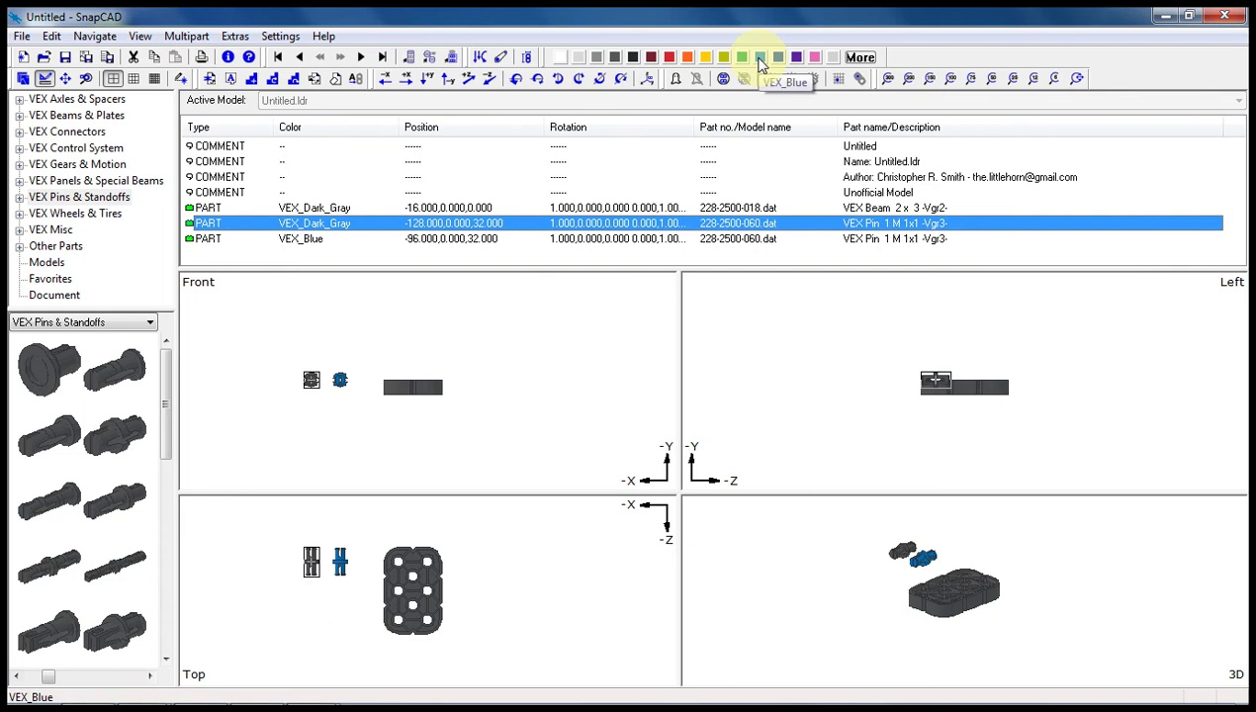
left_click(760, 63)
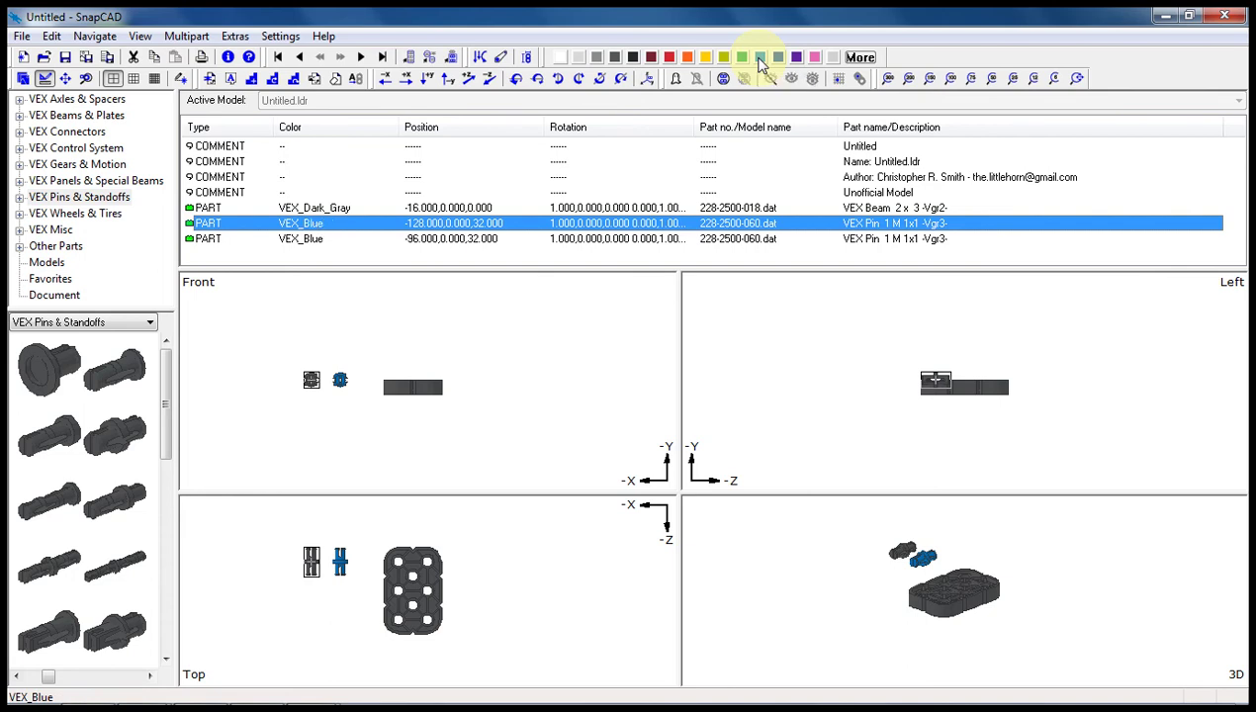
left_click(297, 463)
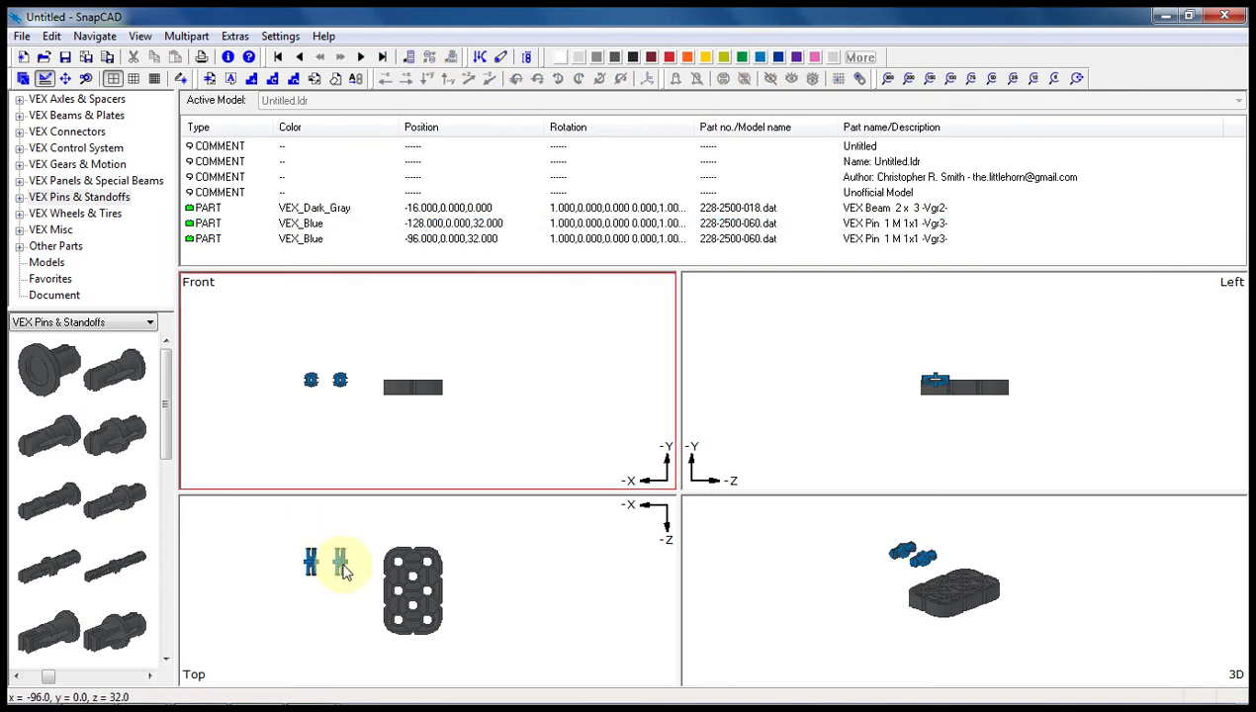
left_click(334, 556)
left_click(295, 542)
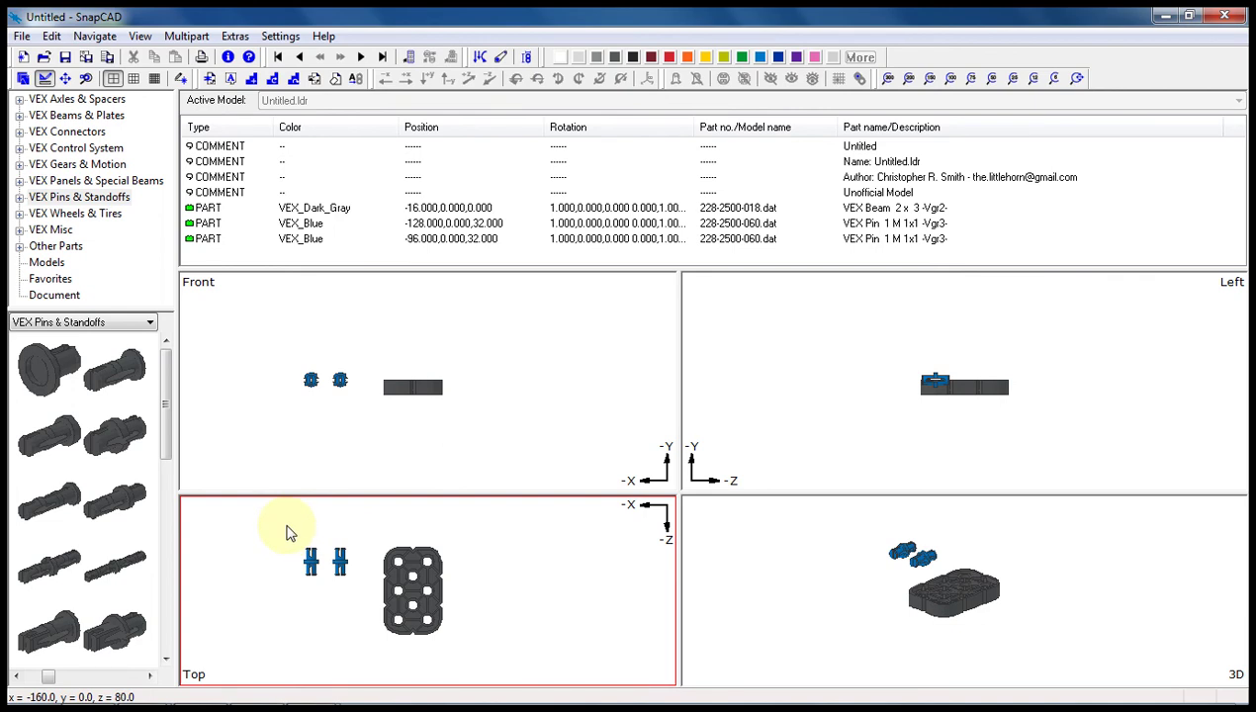
left_click_drag(286, 528, 491, 586)
left_click(365, 519)
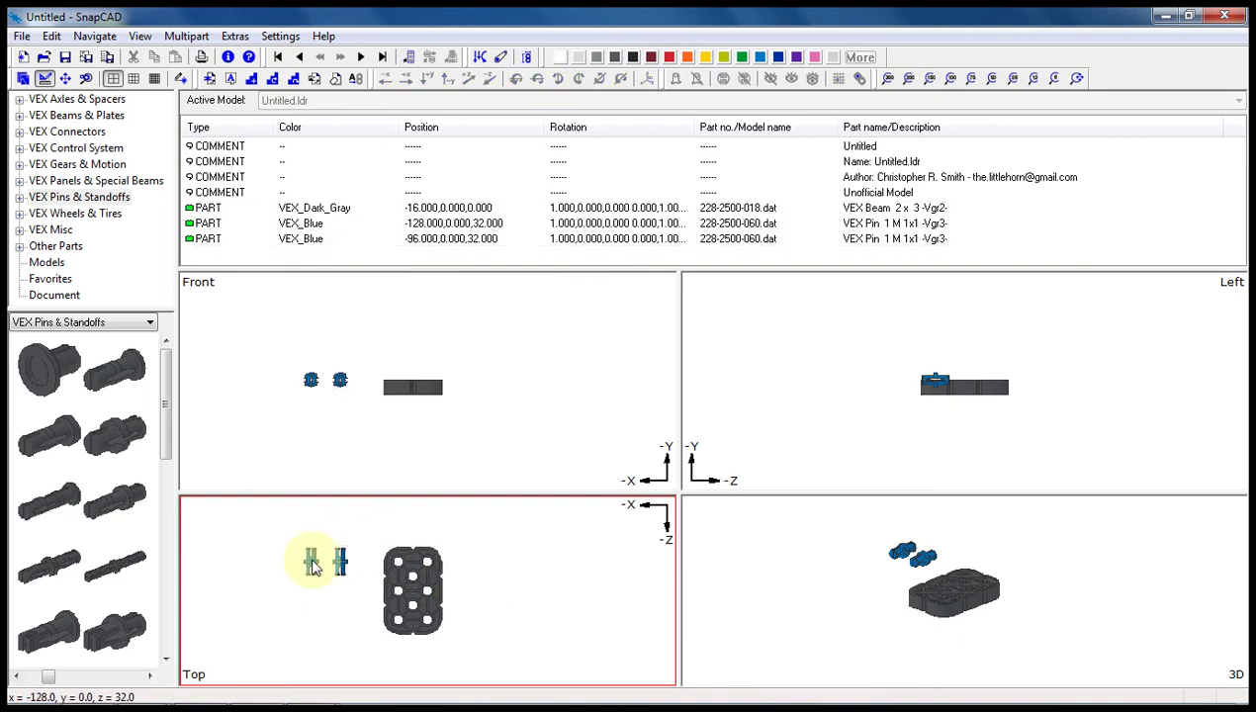
left_click(312, 563)
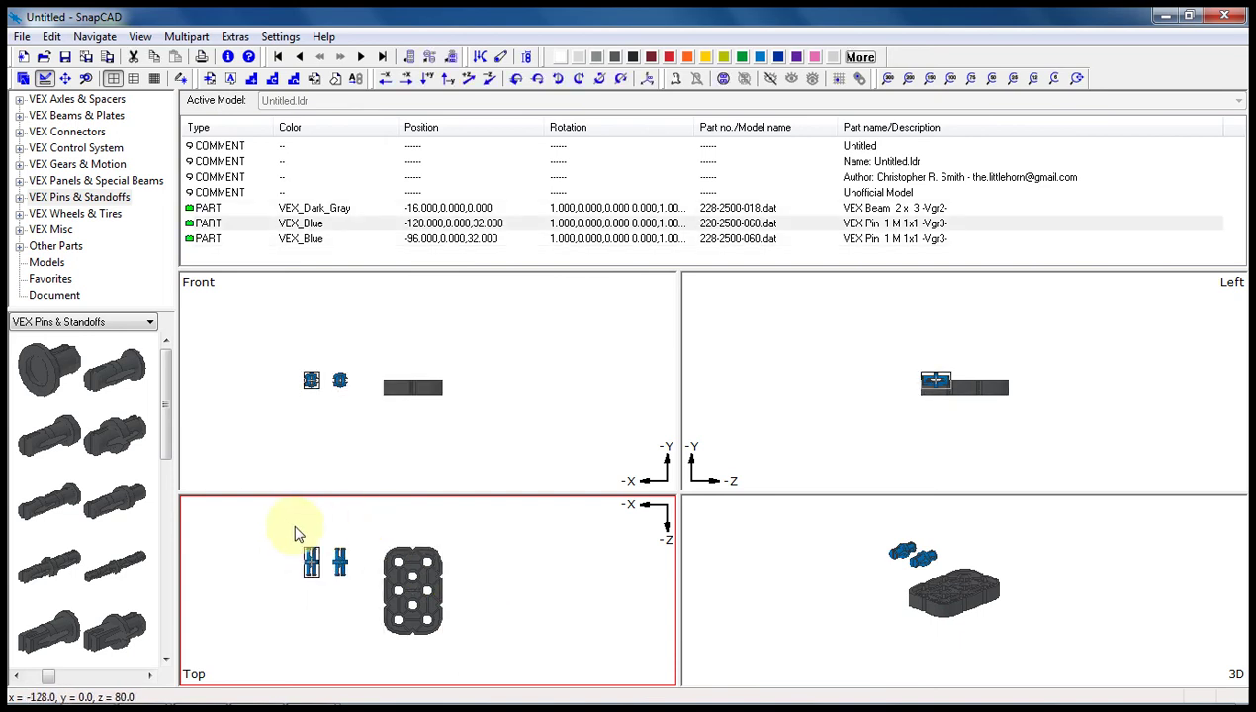
left_click_drag(280, 527, 368, 597)
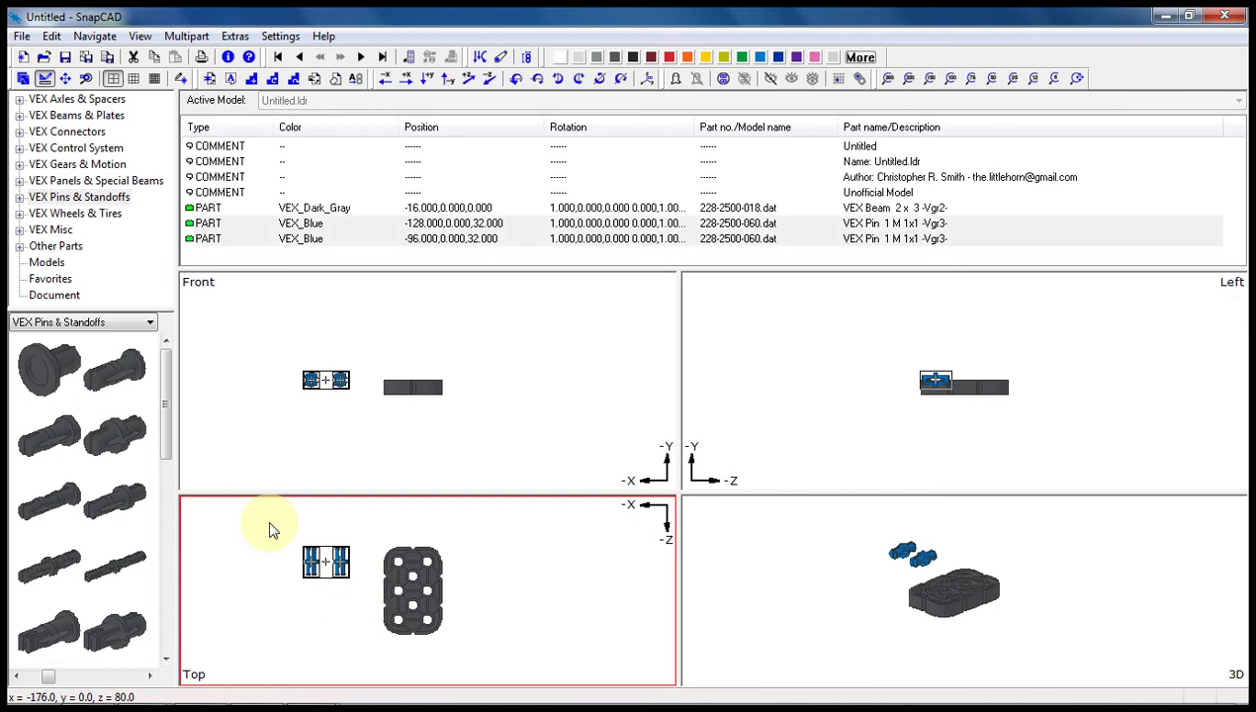
left_click_drag(273, 531, 476, 616)
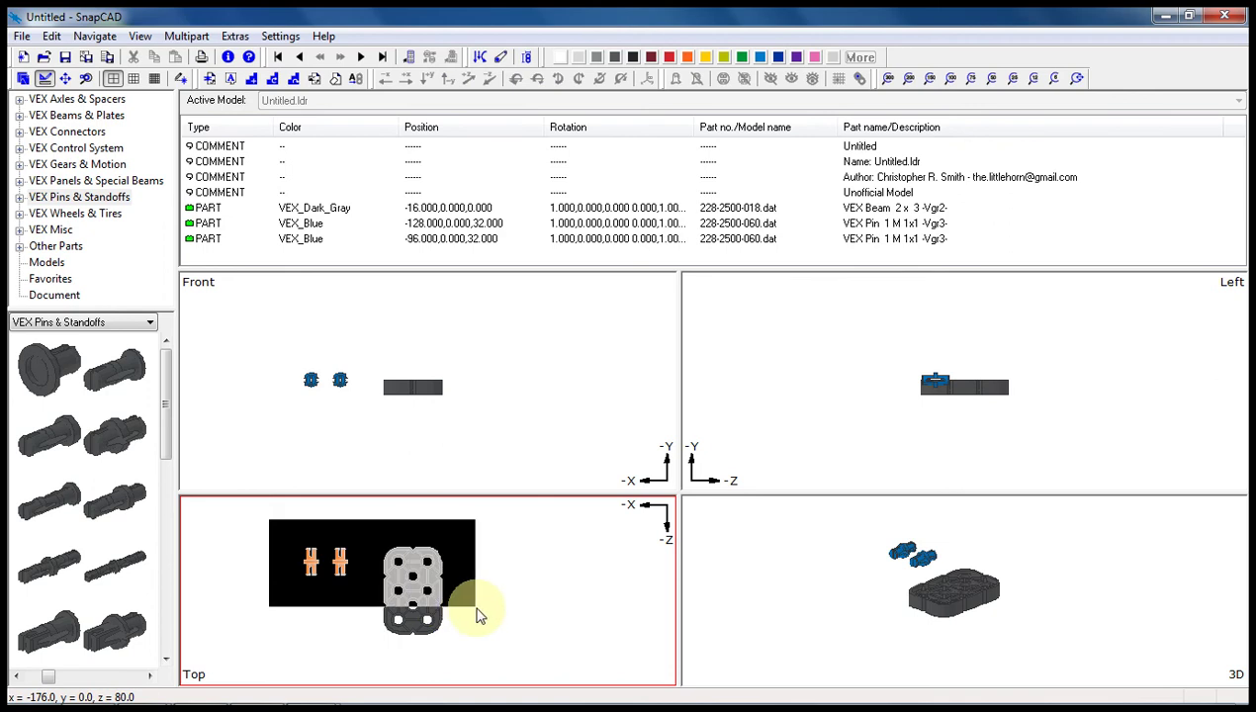
left_click_drag(477, 615, 477, 615)
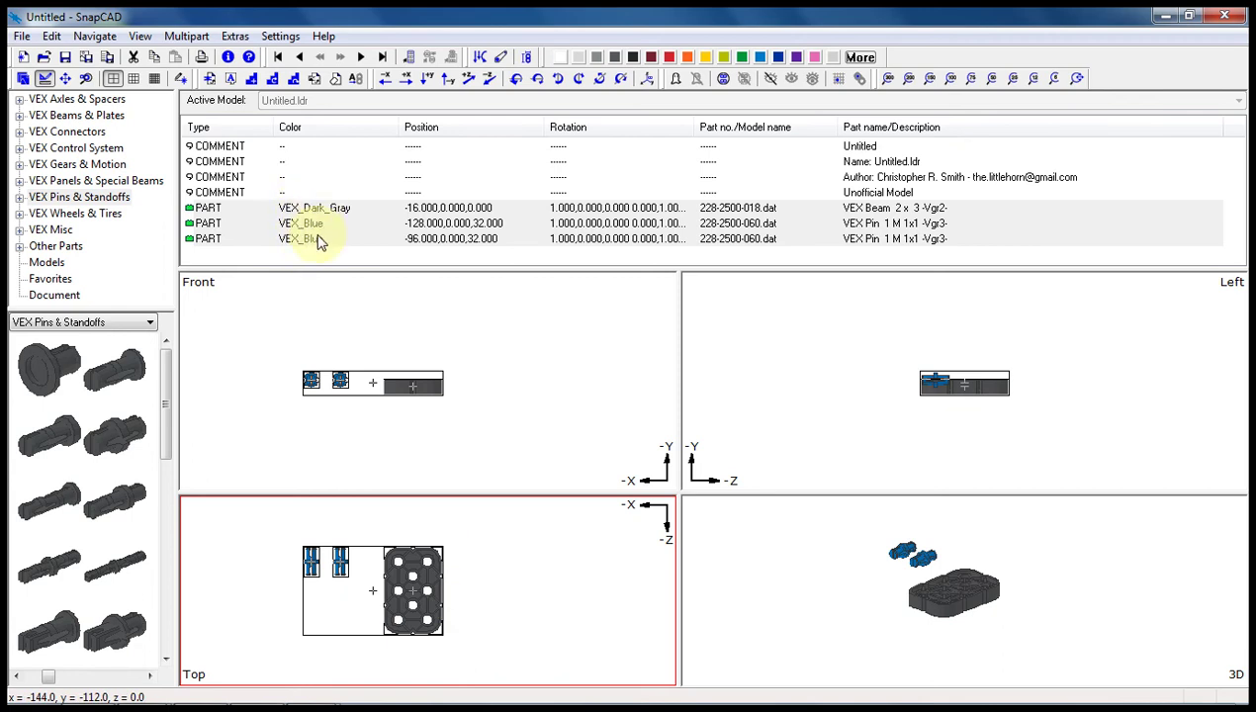
left_click(843, 441)
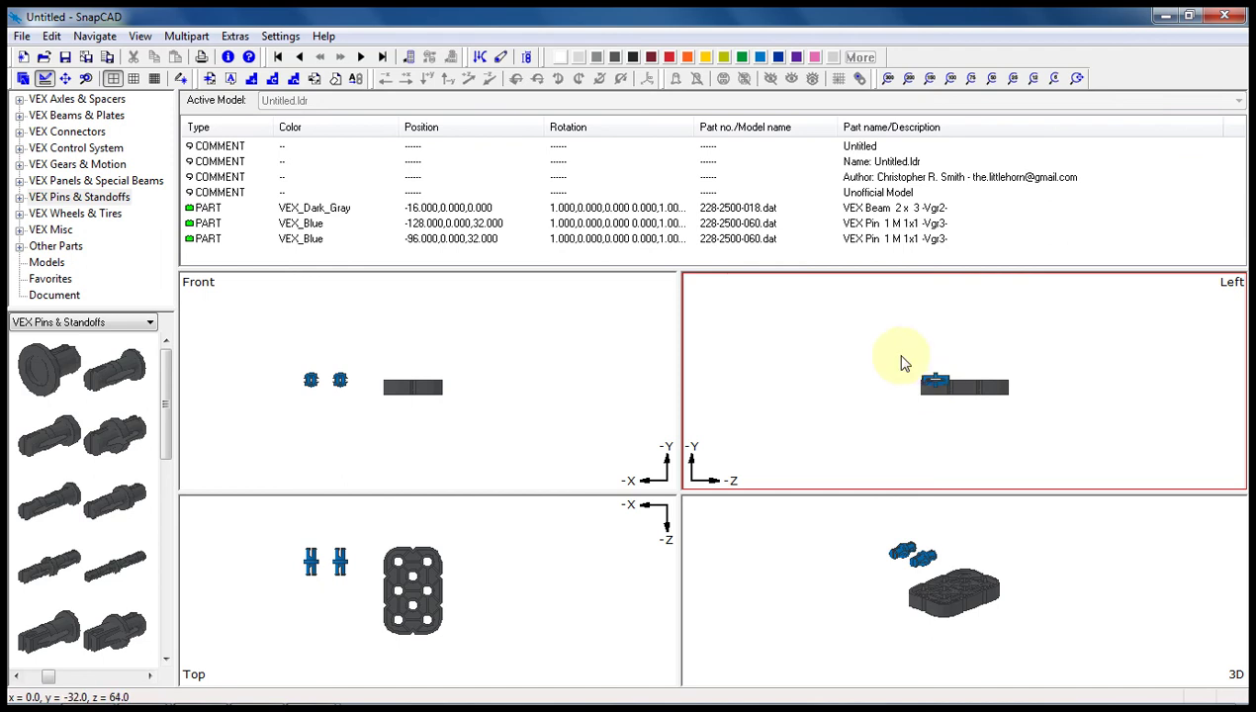
left_click_drag(901, 357, 1043, 426)
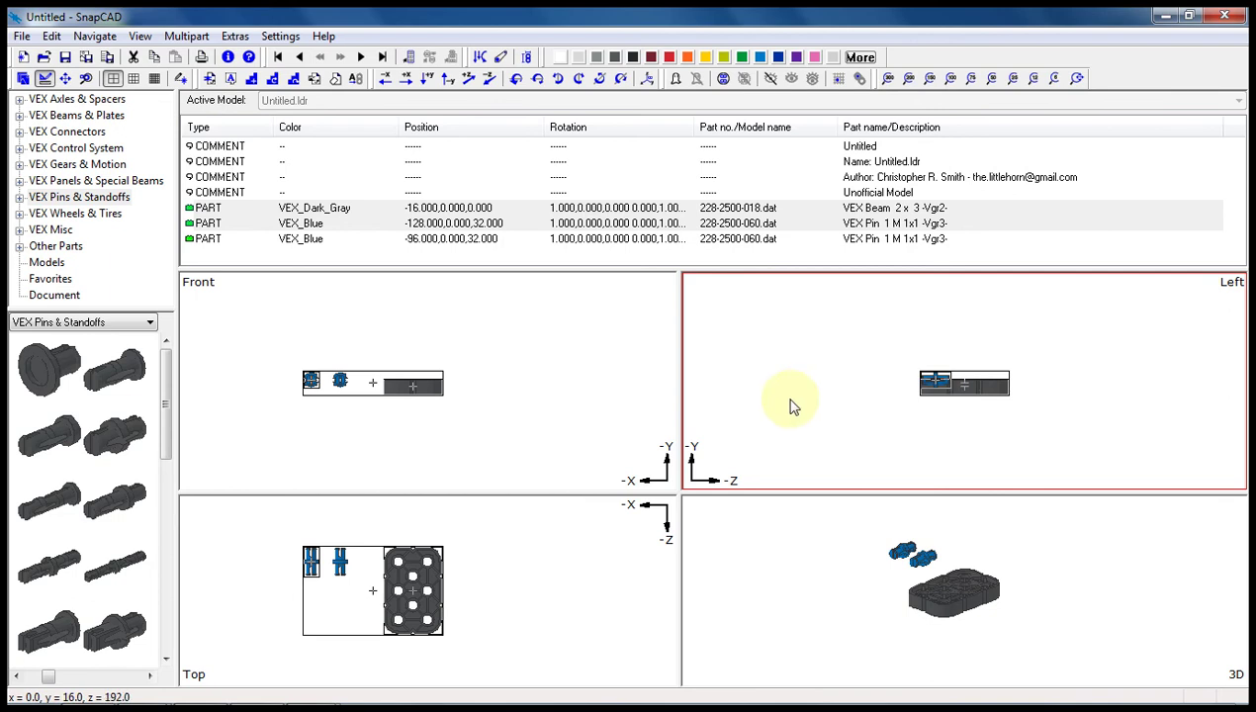
Step: Select the beam and both pins with a box in the Left view and through the parts list
left_click(842, 414)
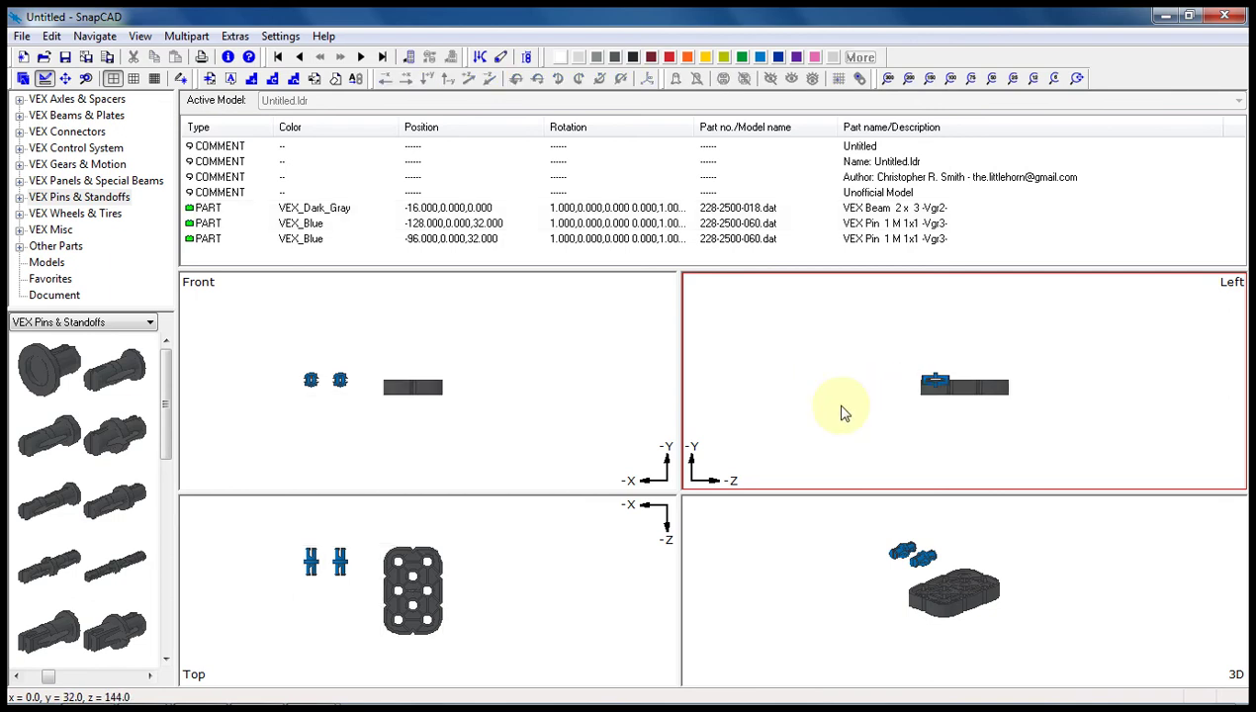
left_click_drag(869, 357, 1036, 423)
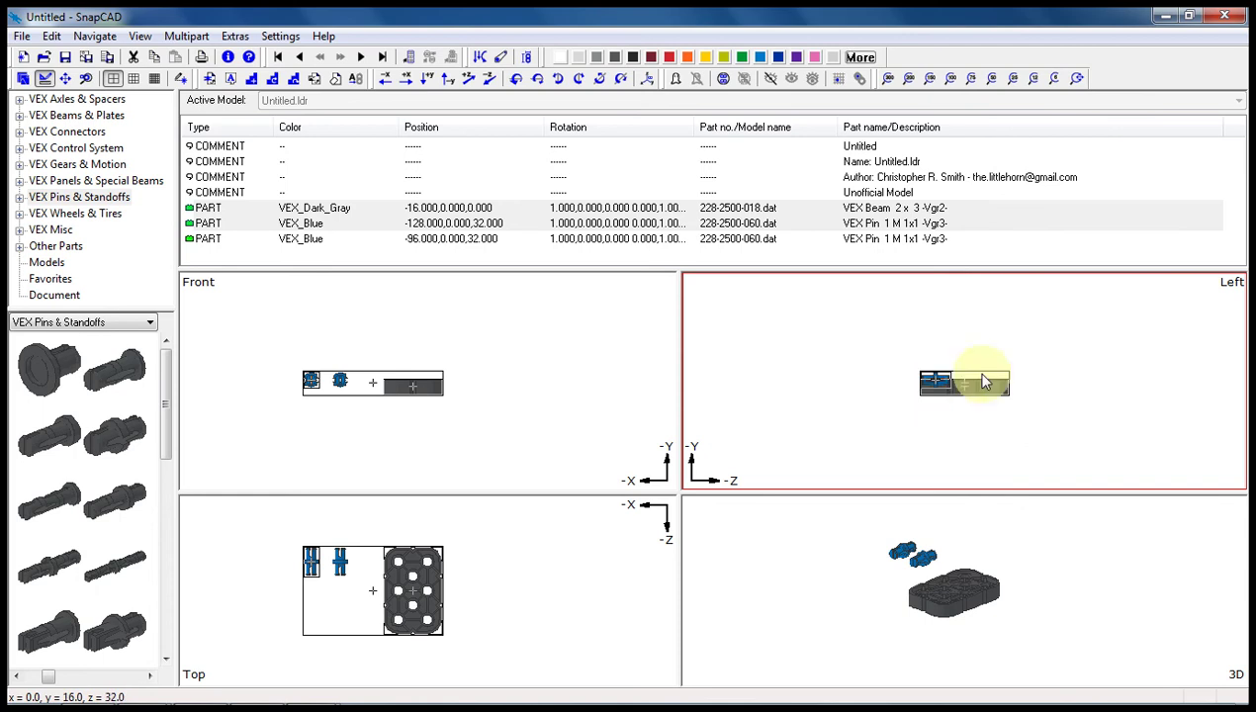
left_click(316, 250)
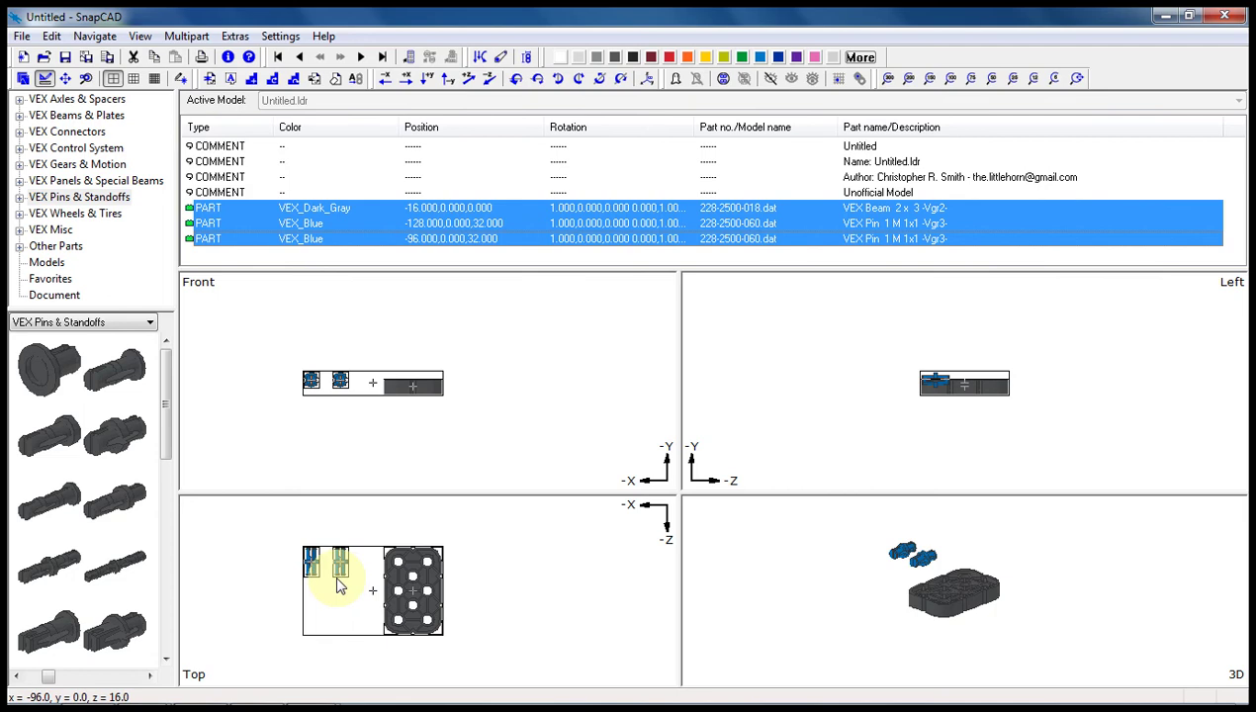
left_click(319, 210)
left_click(319, 223)
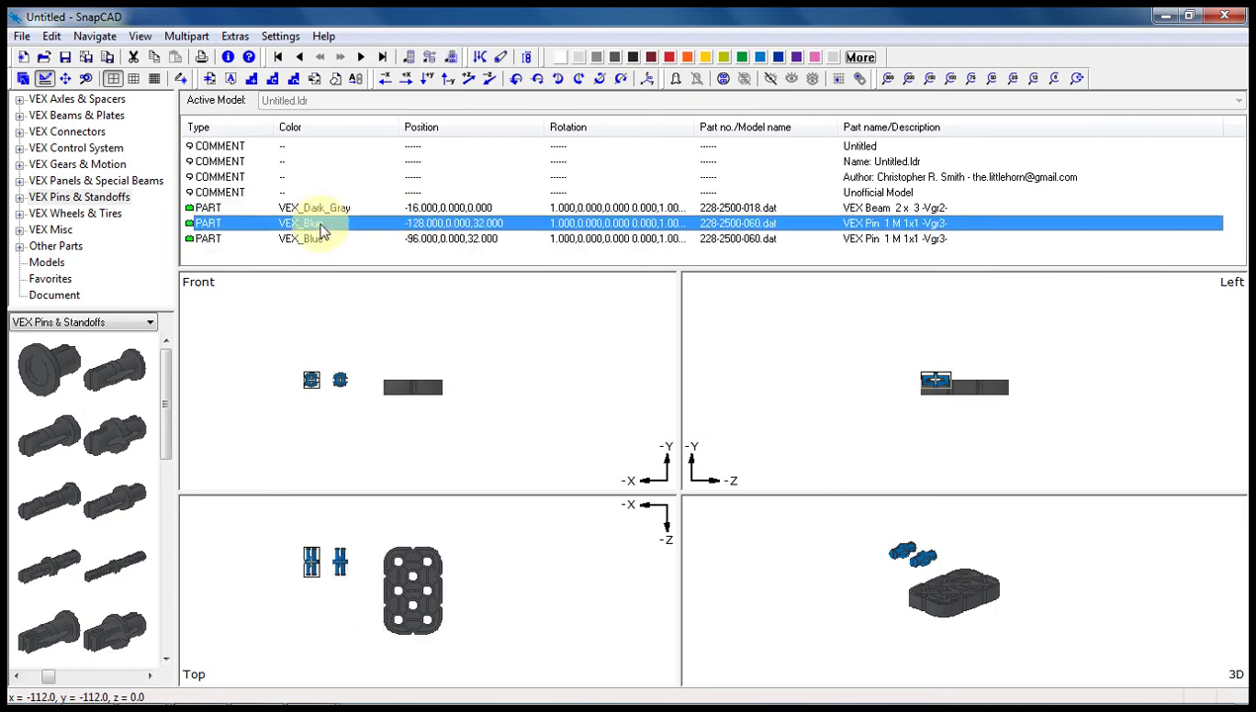
left_click(321, 242)
left_click(319, 223)
left_click(319, 208)
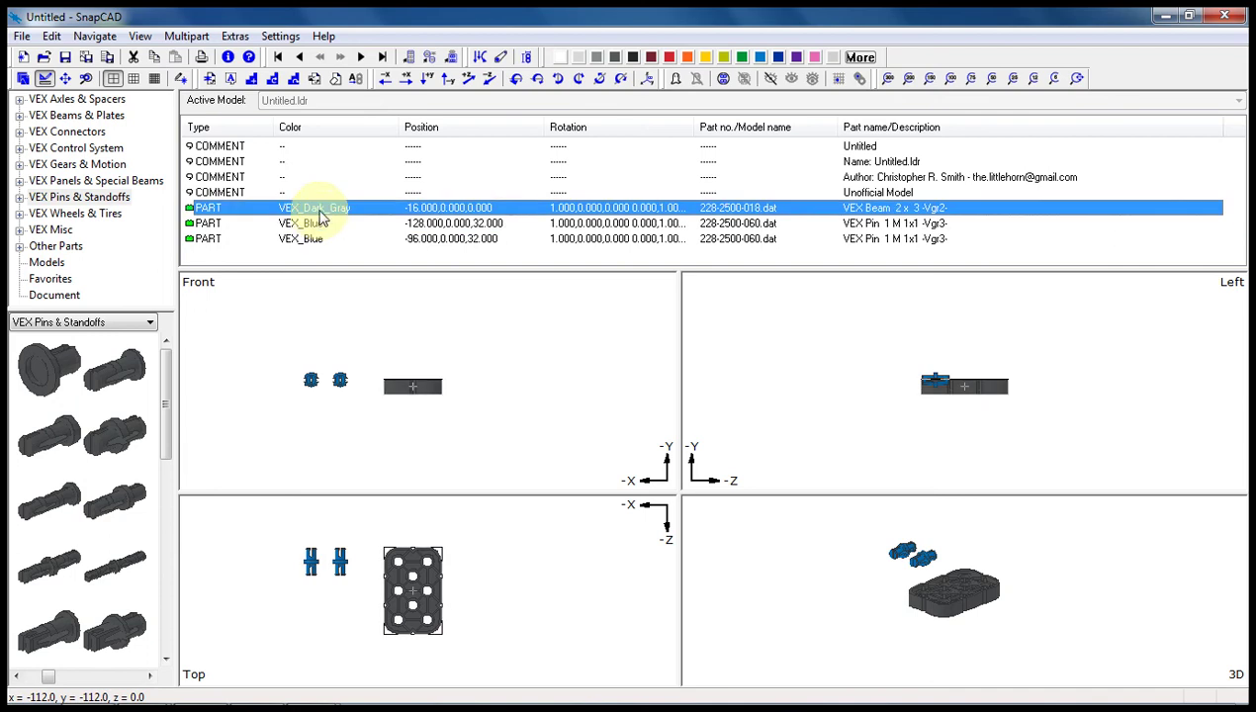
Step: Select the beam, then Ctrl-add each blue pin in the Top view
left_click(311, 566)
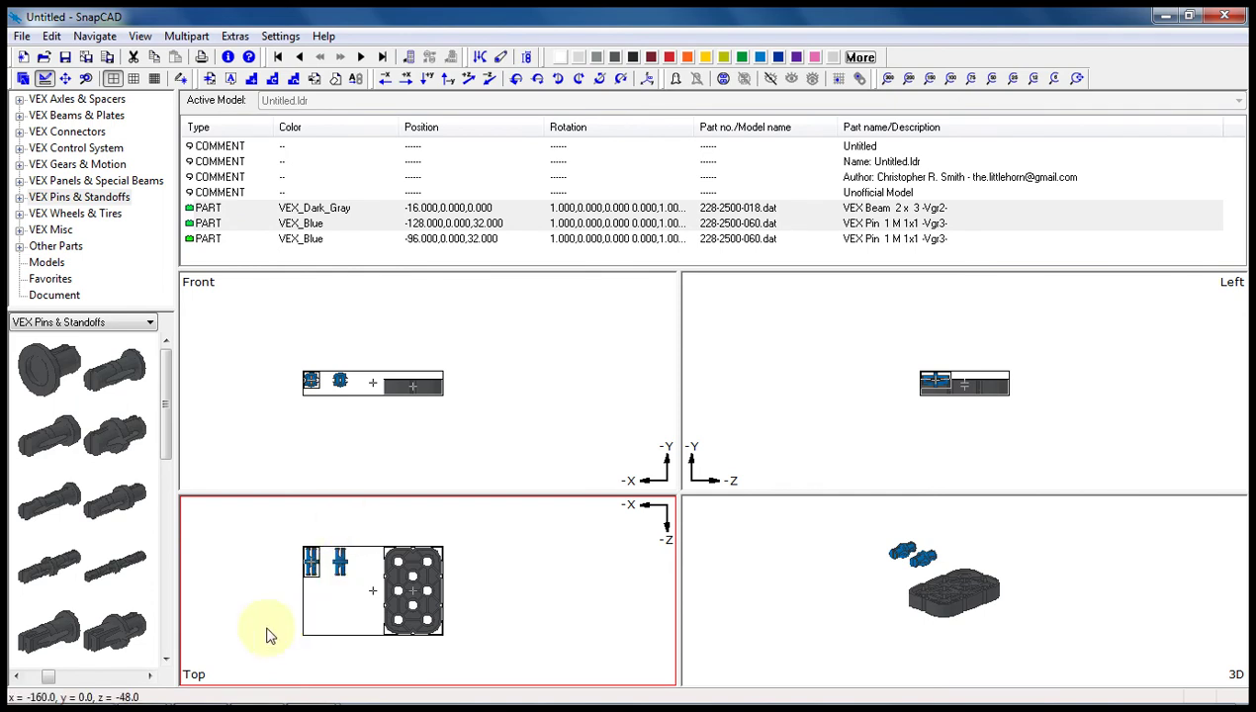
left_click(354, 581)
left_click(411, 569)
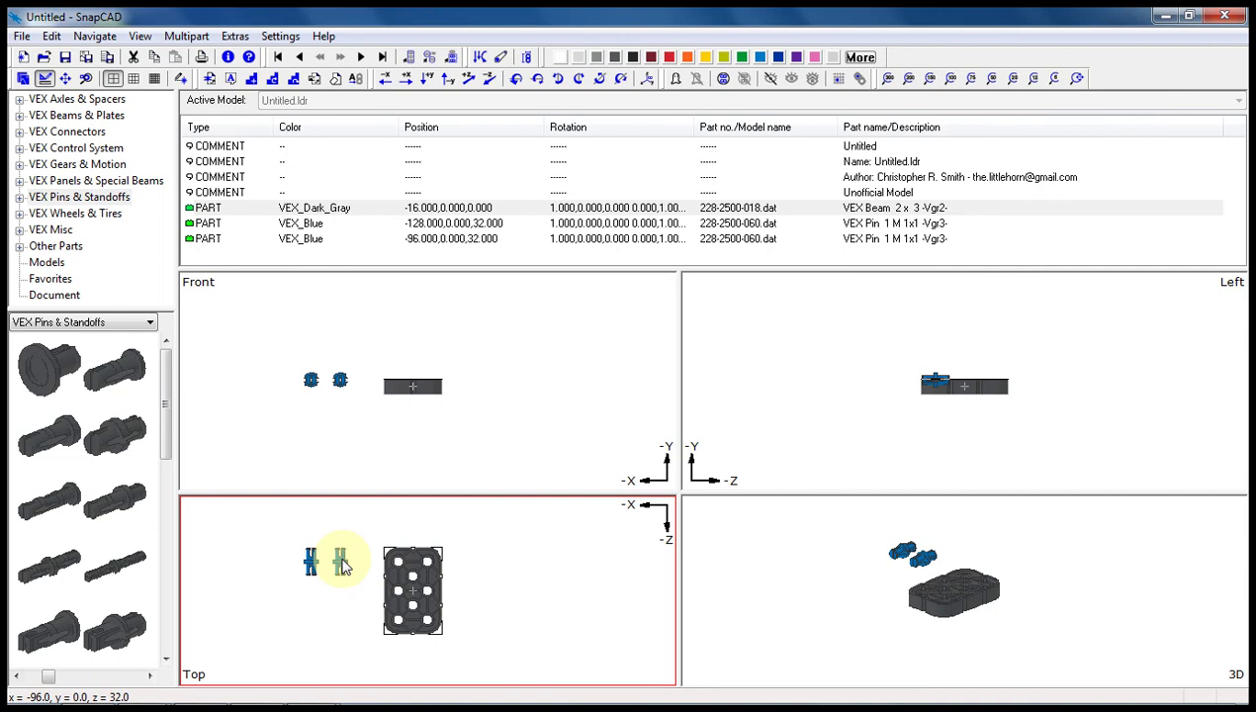
left_click(342, 564, "ctrl")
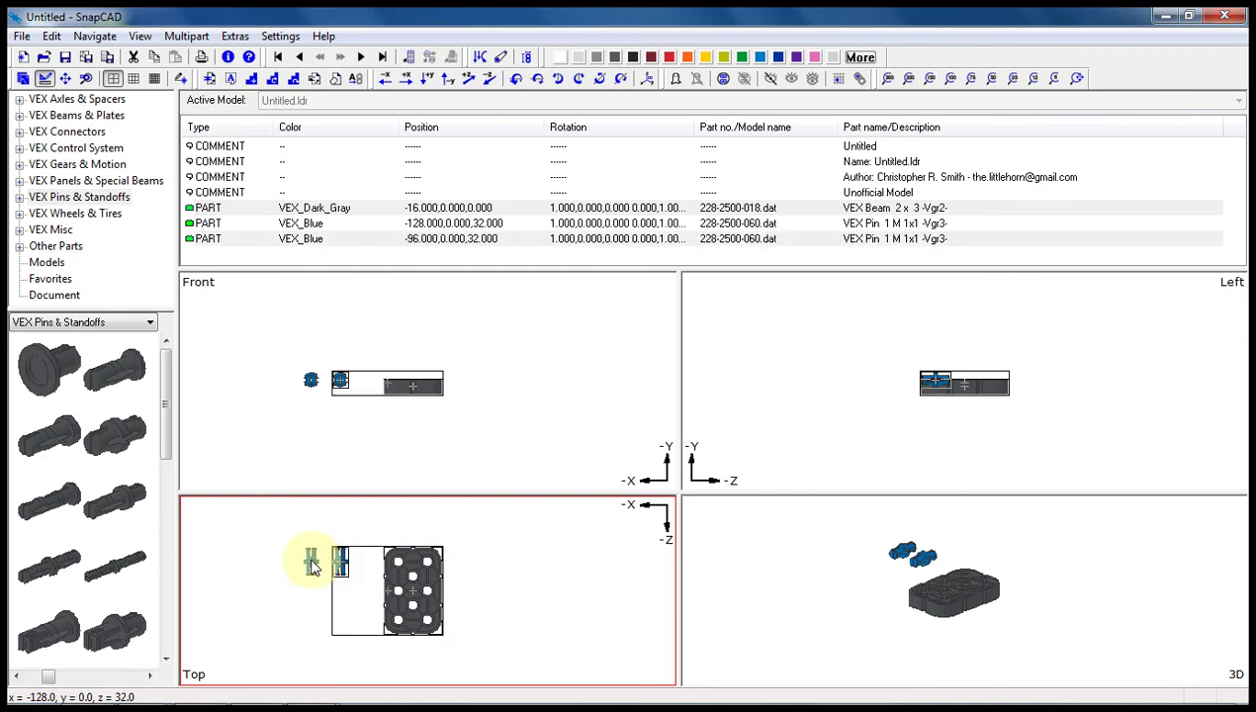
left_click(312, 564, "ctrl")
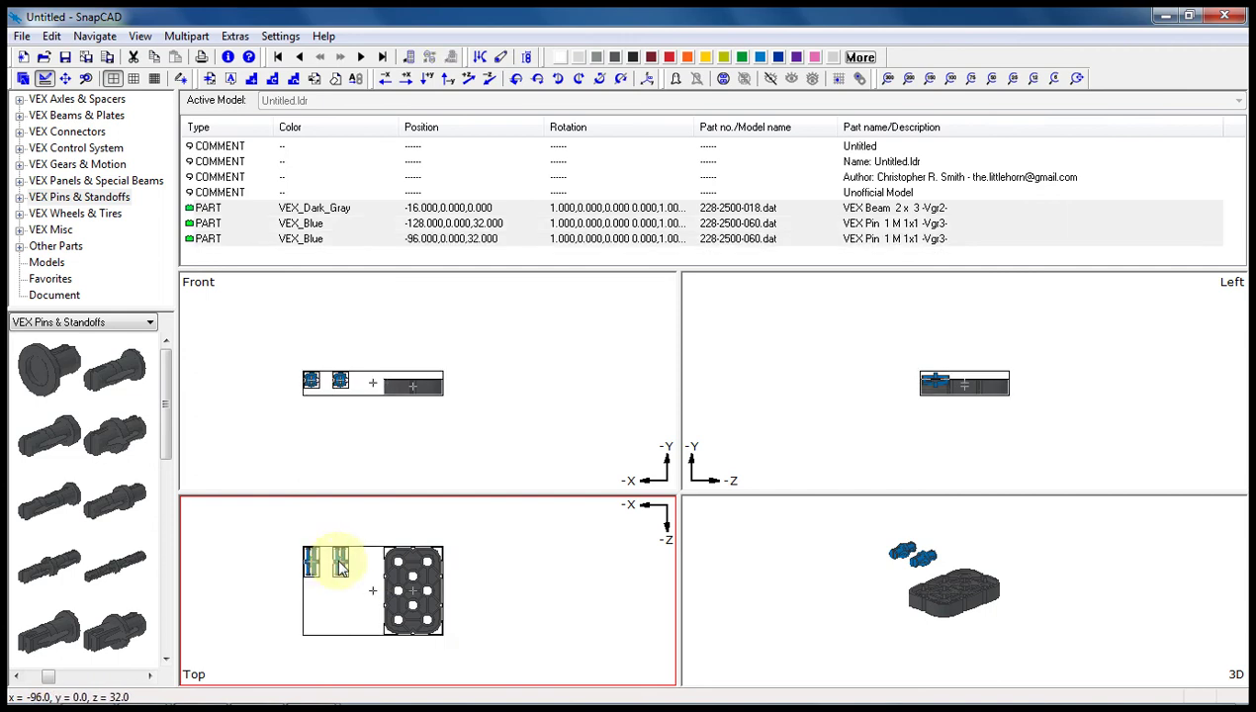
left_click(468, 570)
left_click(412, 554)
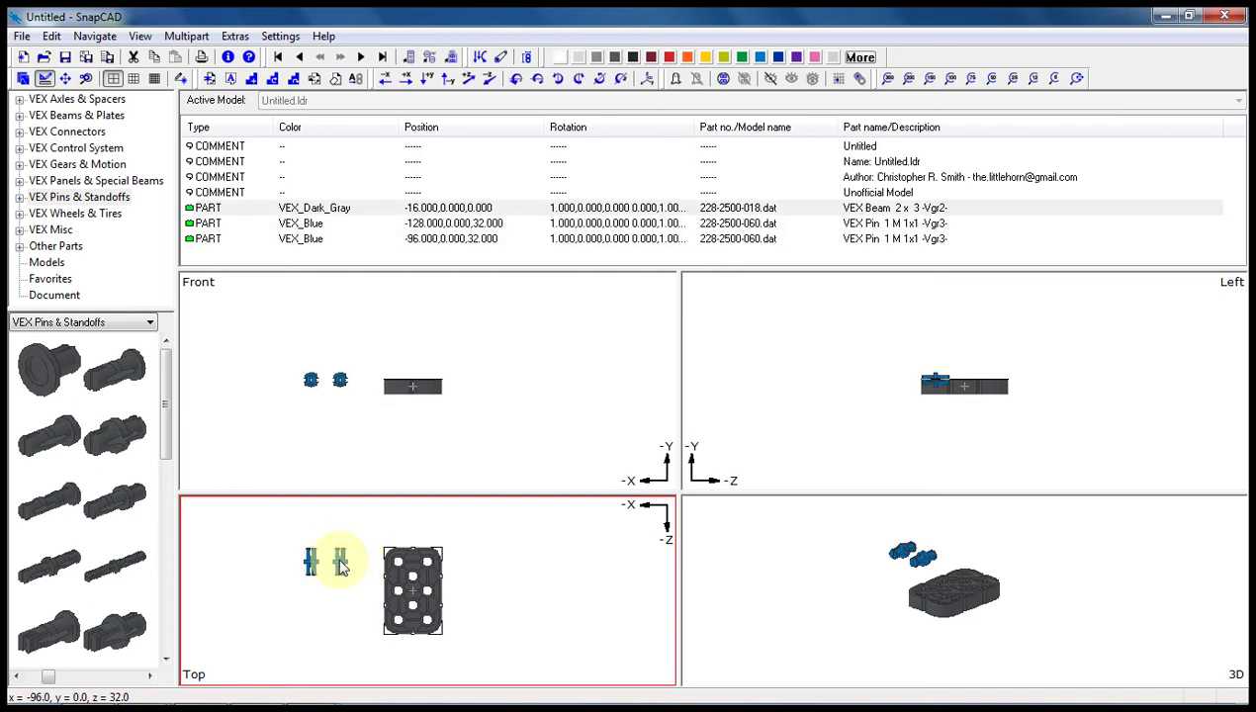
left_click(340, 564, "ctrl")
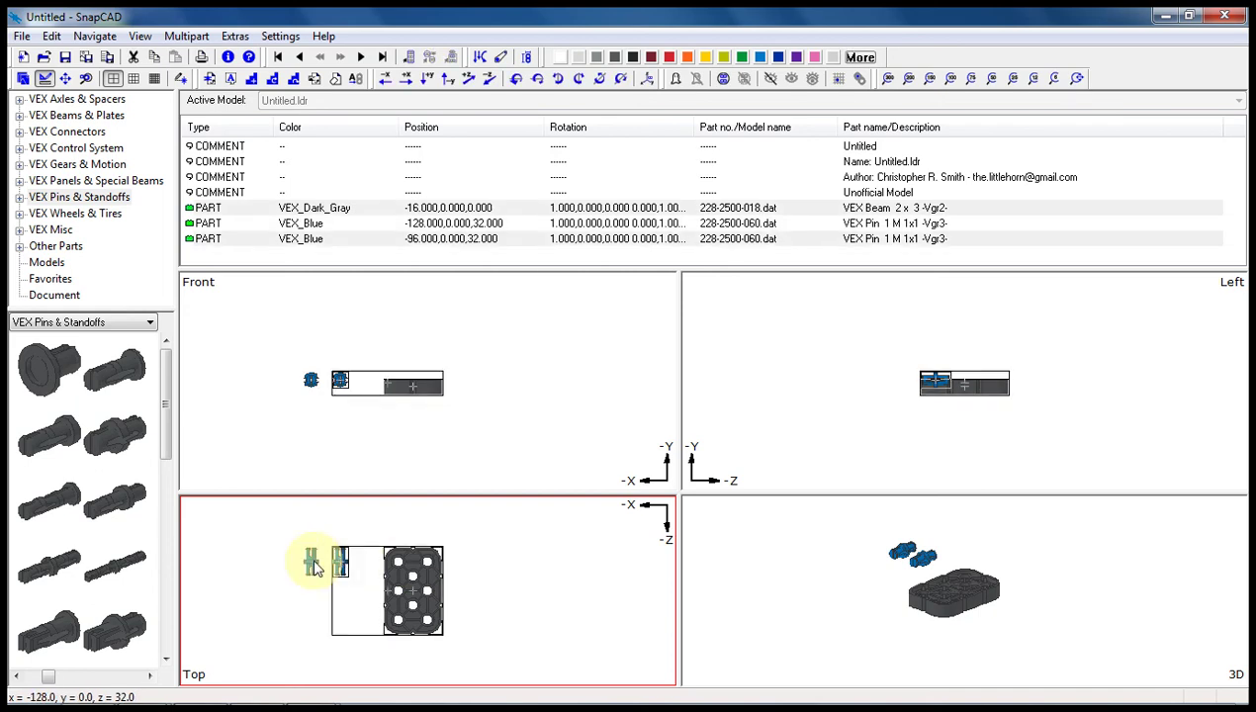
left_click(313, 564, "ctrl")
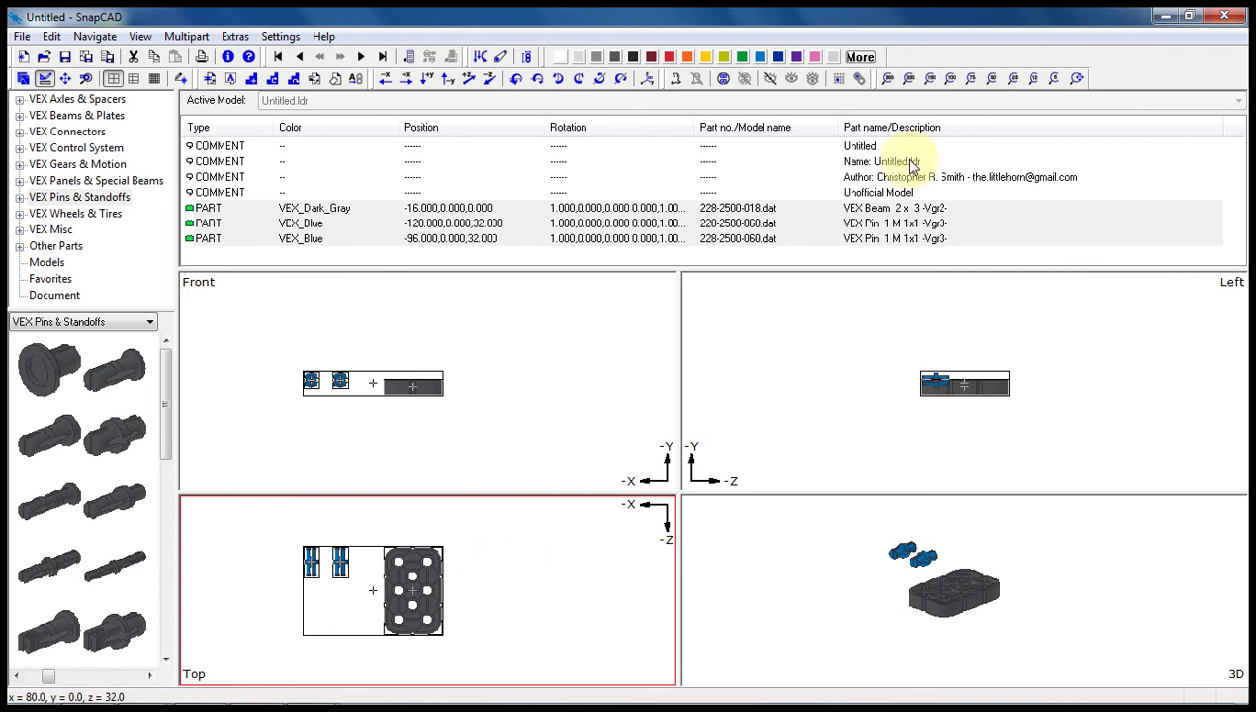
Step: Apply Zoom > Fit to both the Top view and the 3D view
right_click(539, 566)
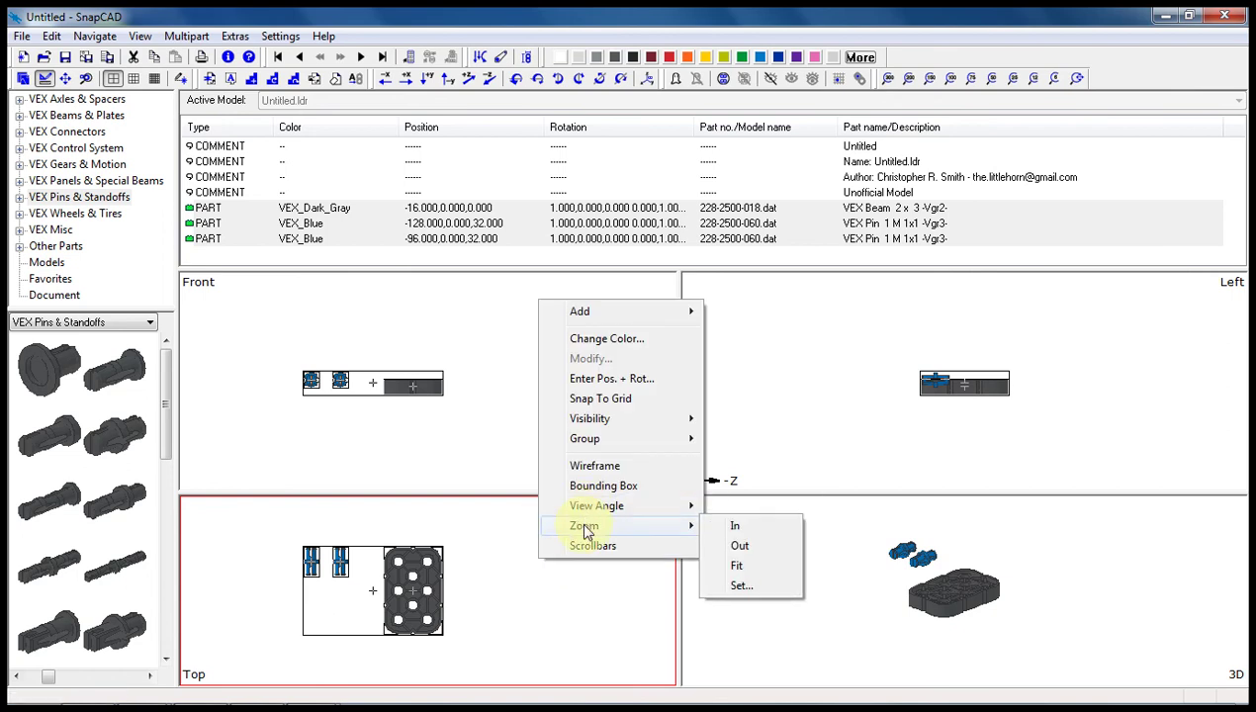
right_click(552, 591)
mouse_move(598, 551)
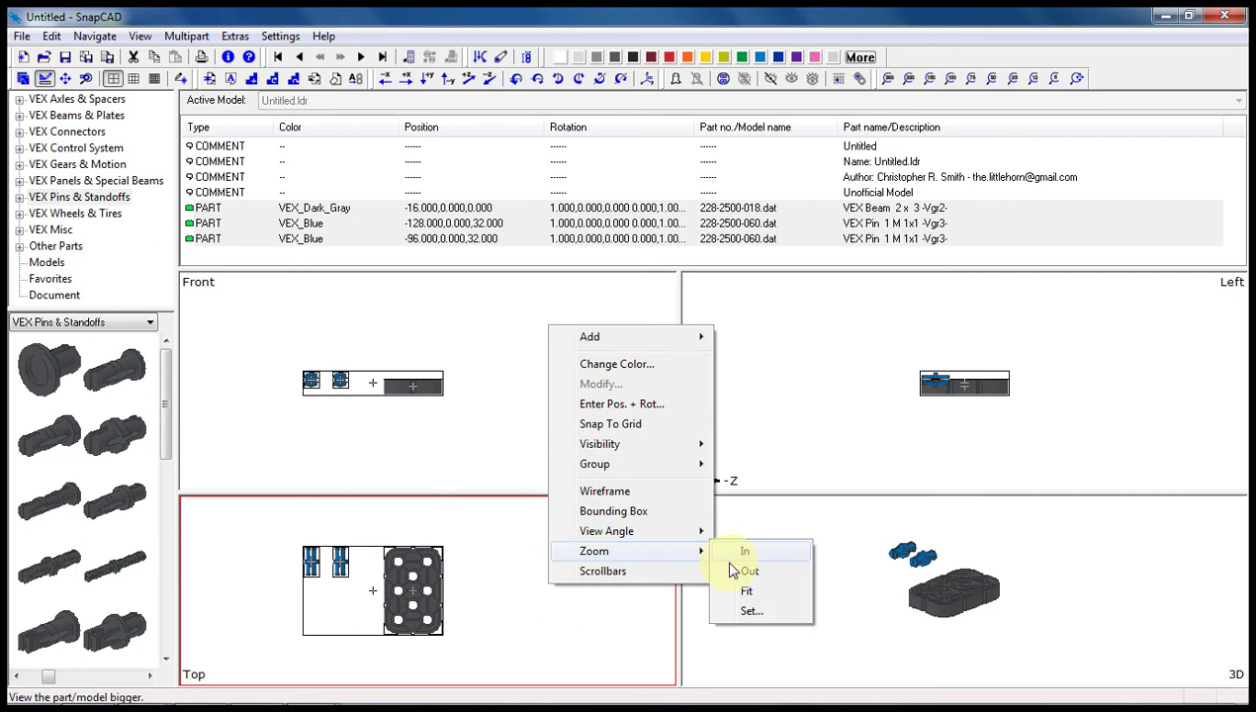
left_click(744, 590)
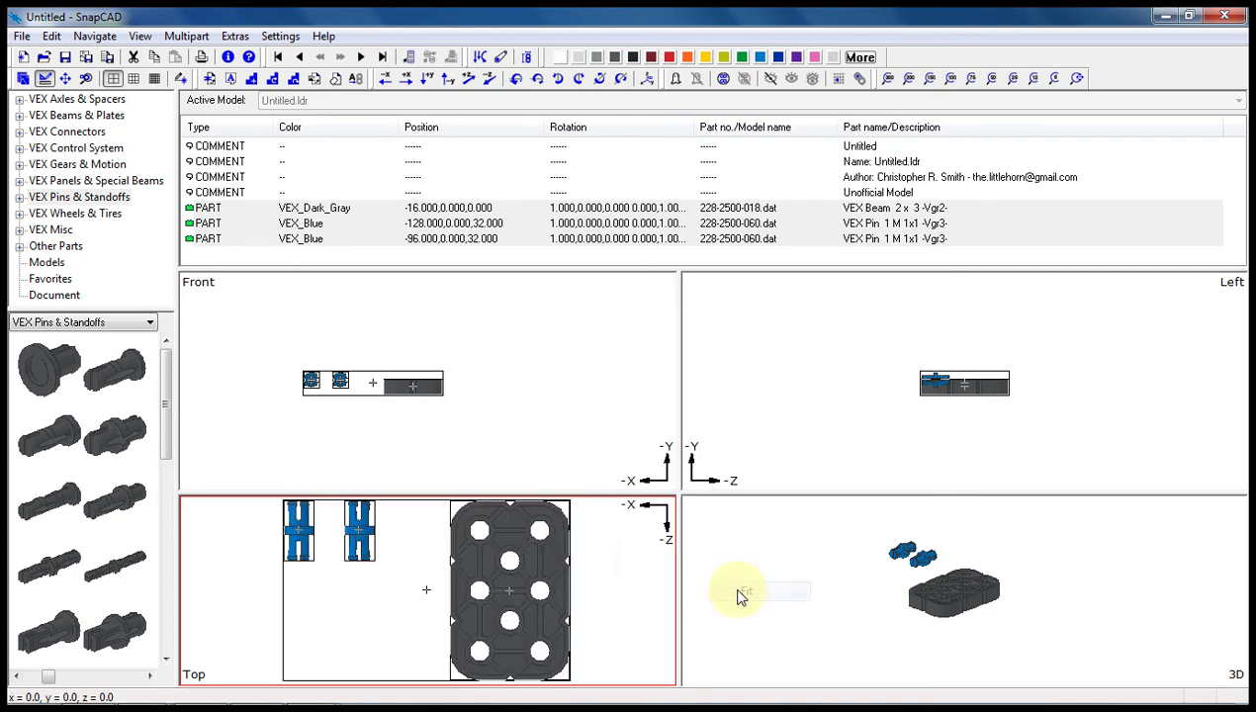
right_click(961, 597)
mouse_move(1009, 562)
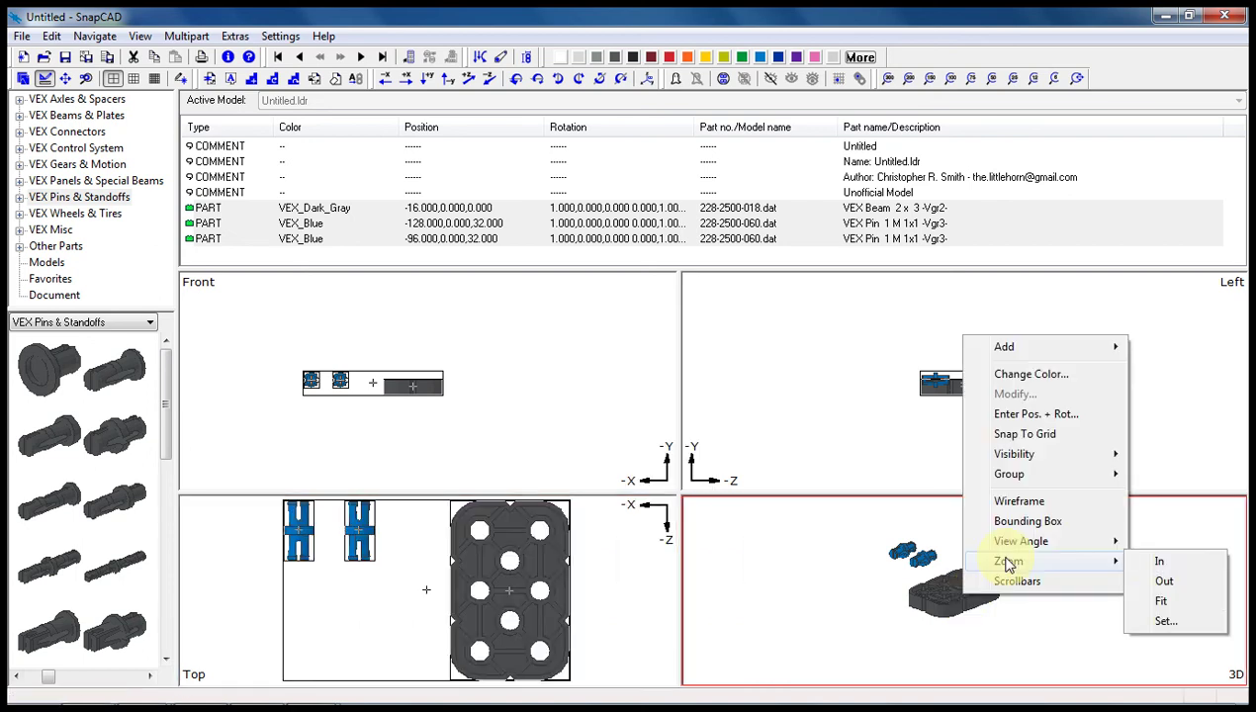
left_click(1160, 603)
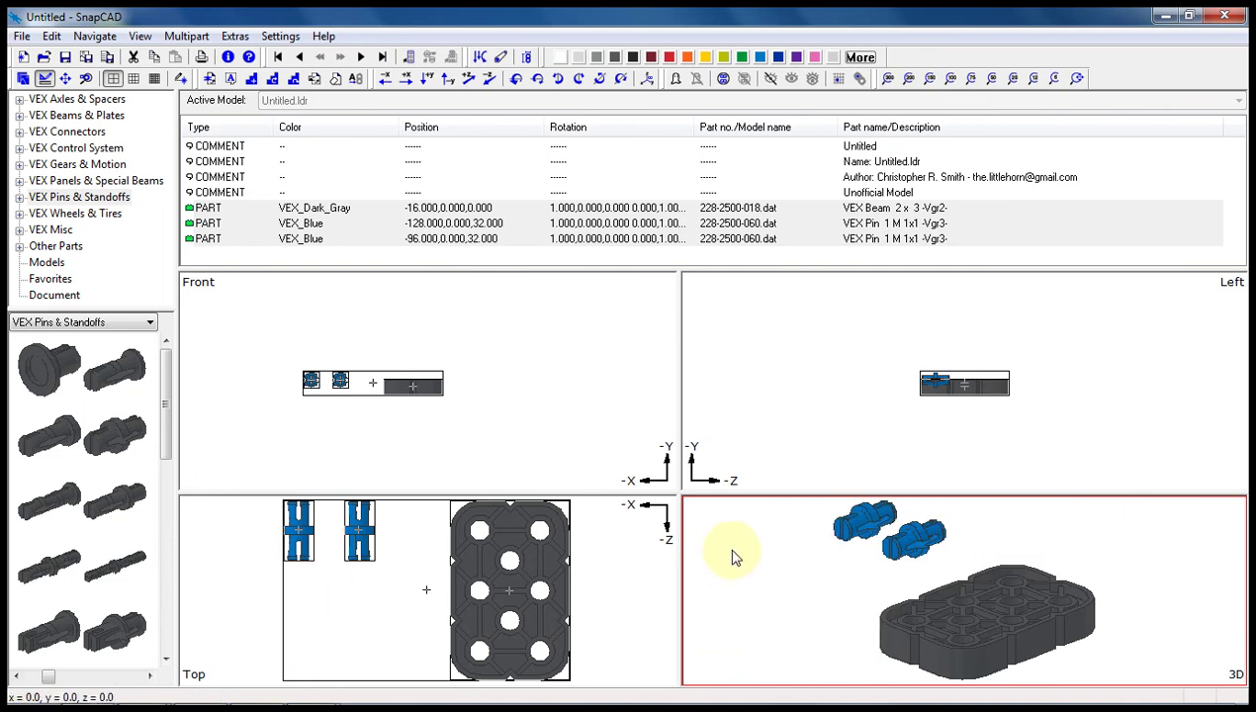
Step: Fit the Front and Left views, then zoom the Top view in on the second blue pin
left_click(1076, 79)
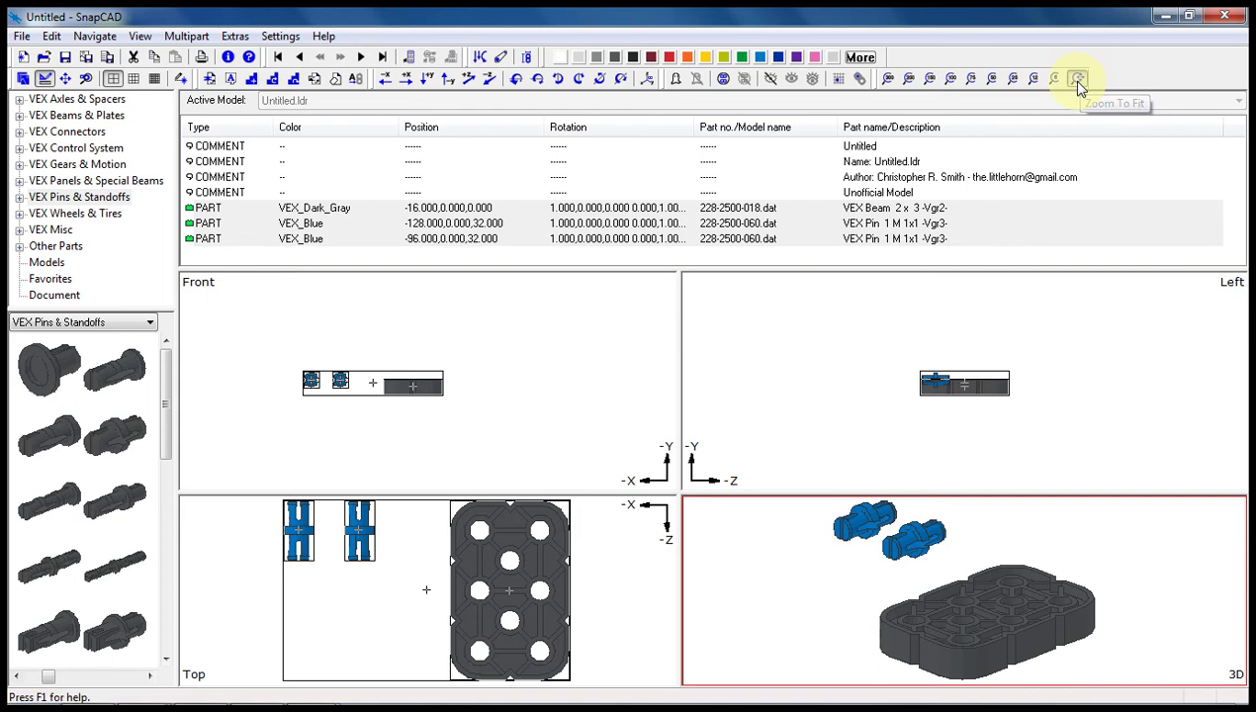
left_click(567, 480)
left_click(575, 570)
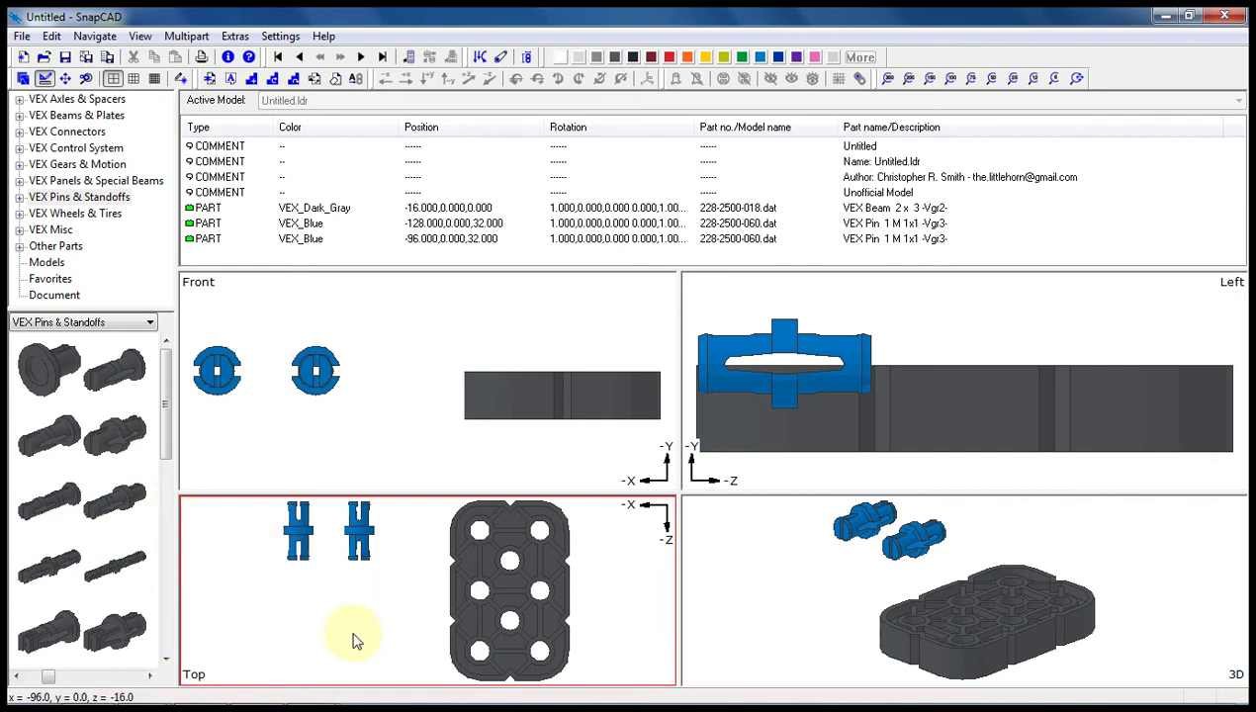
scroll(356, 618, "down", 3)
scroll(356, 618, "up", 3)
scroll(356, 618, "down", 3)
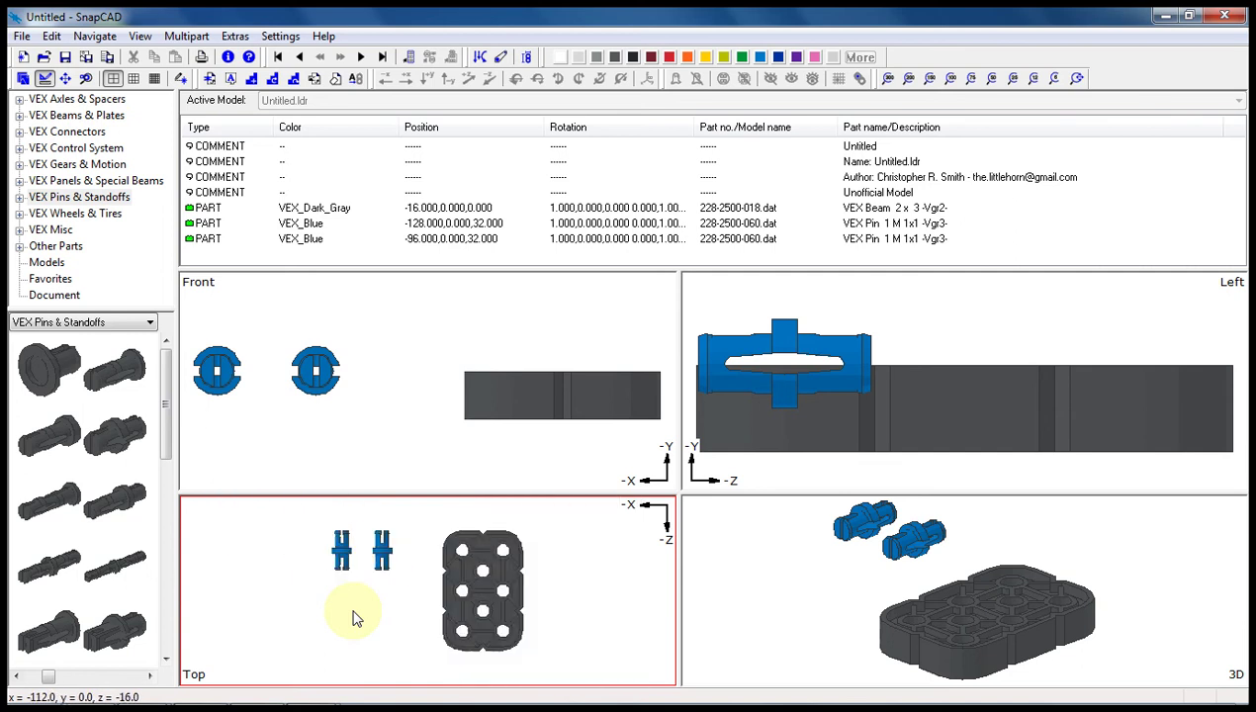
scroll(356, 618, "up", 4)
scroll(356, 618, "down", 3)
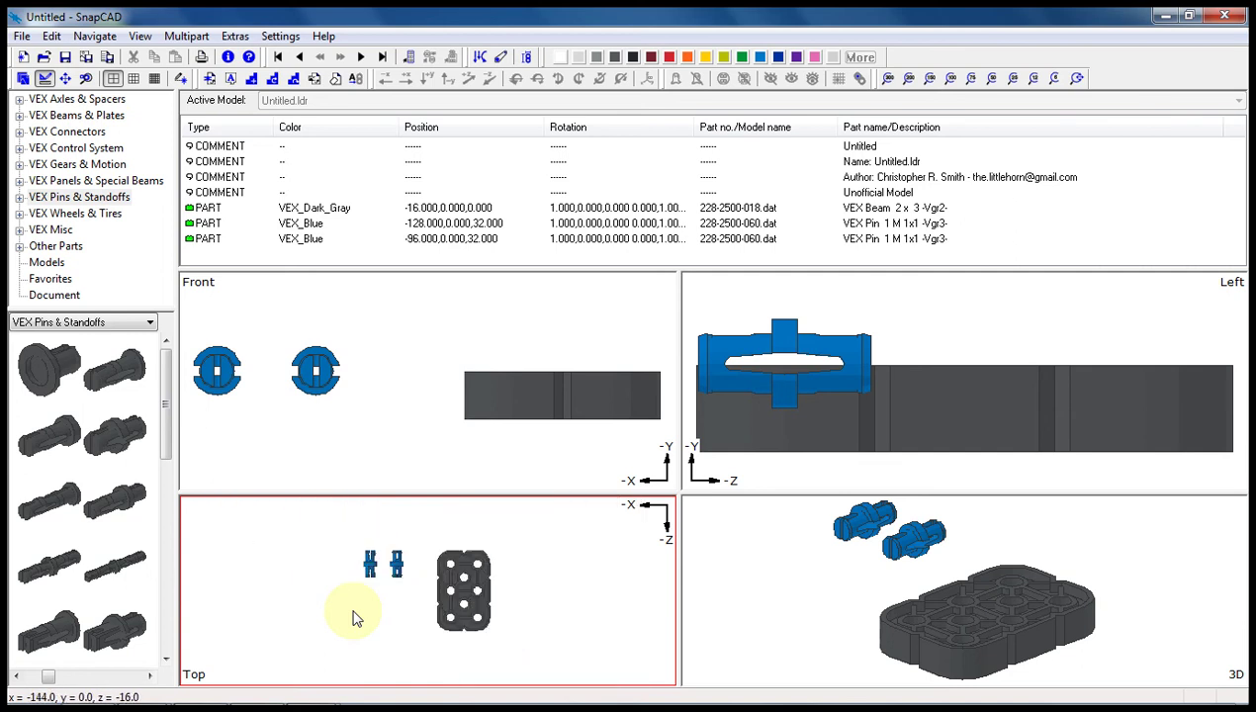
scroll(356, 618, "up", 2)
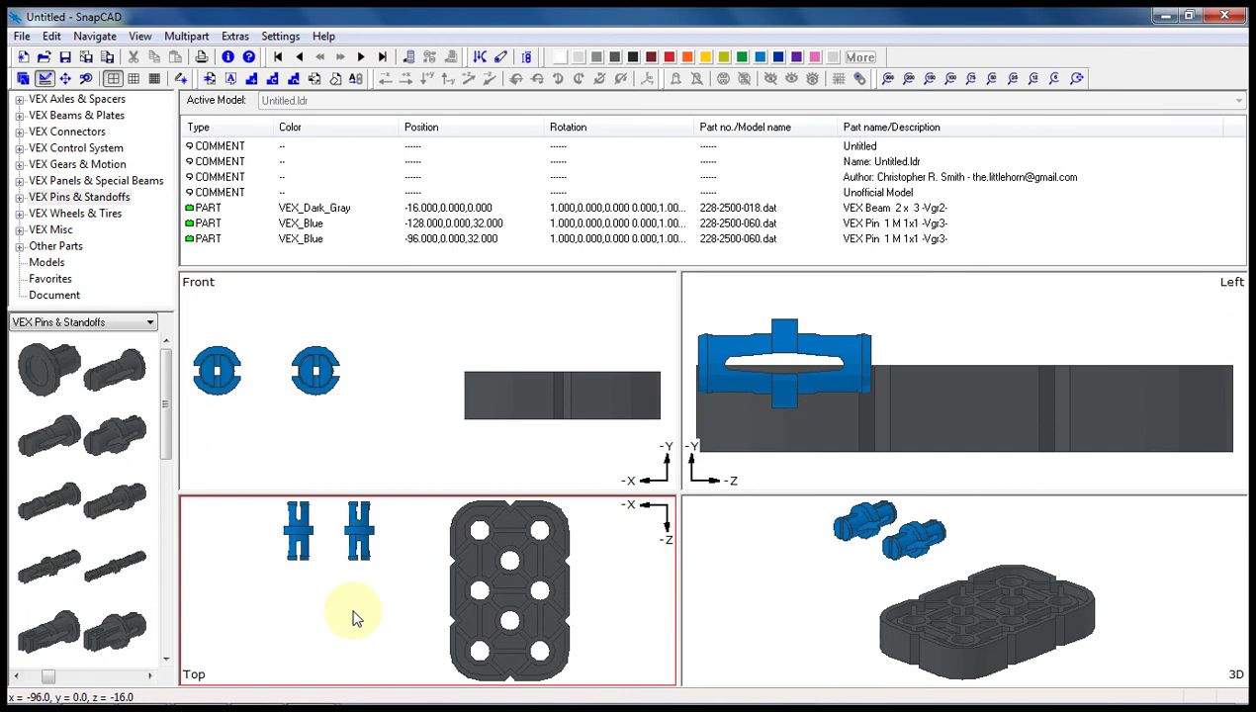
left_click(359, 531)
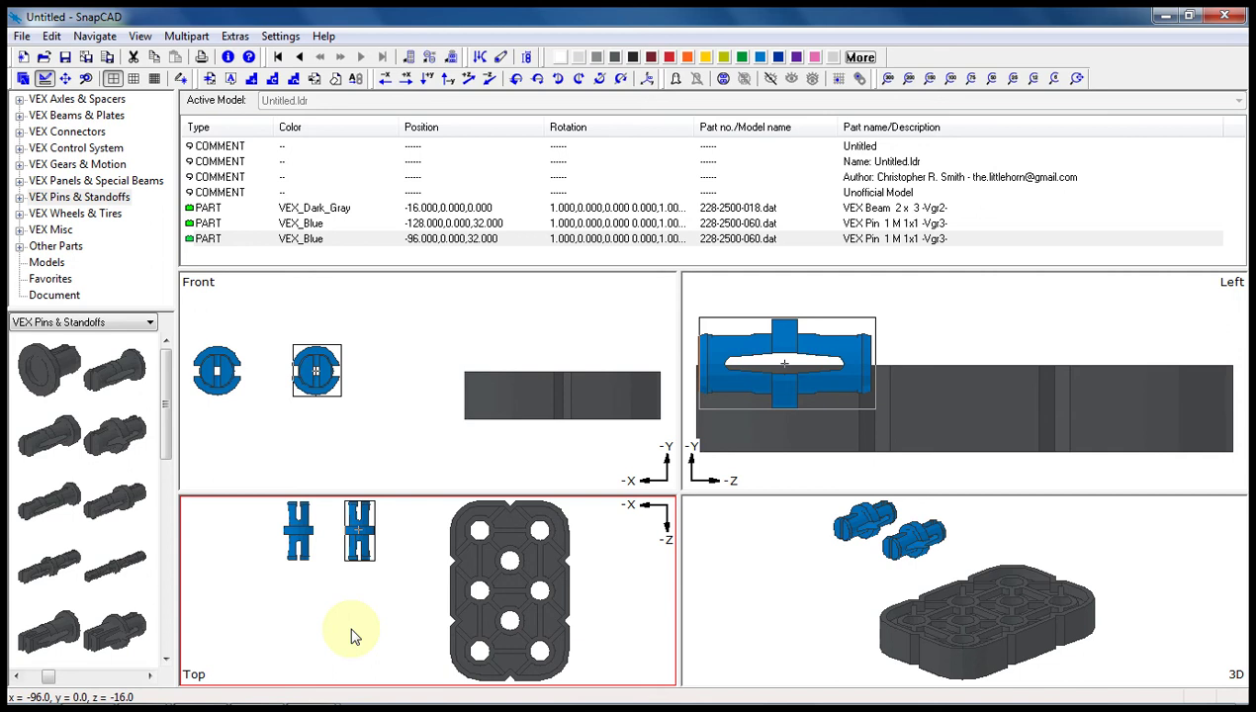
scroll(350, 628, "up", 3)
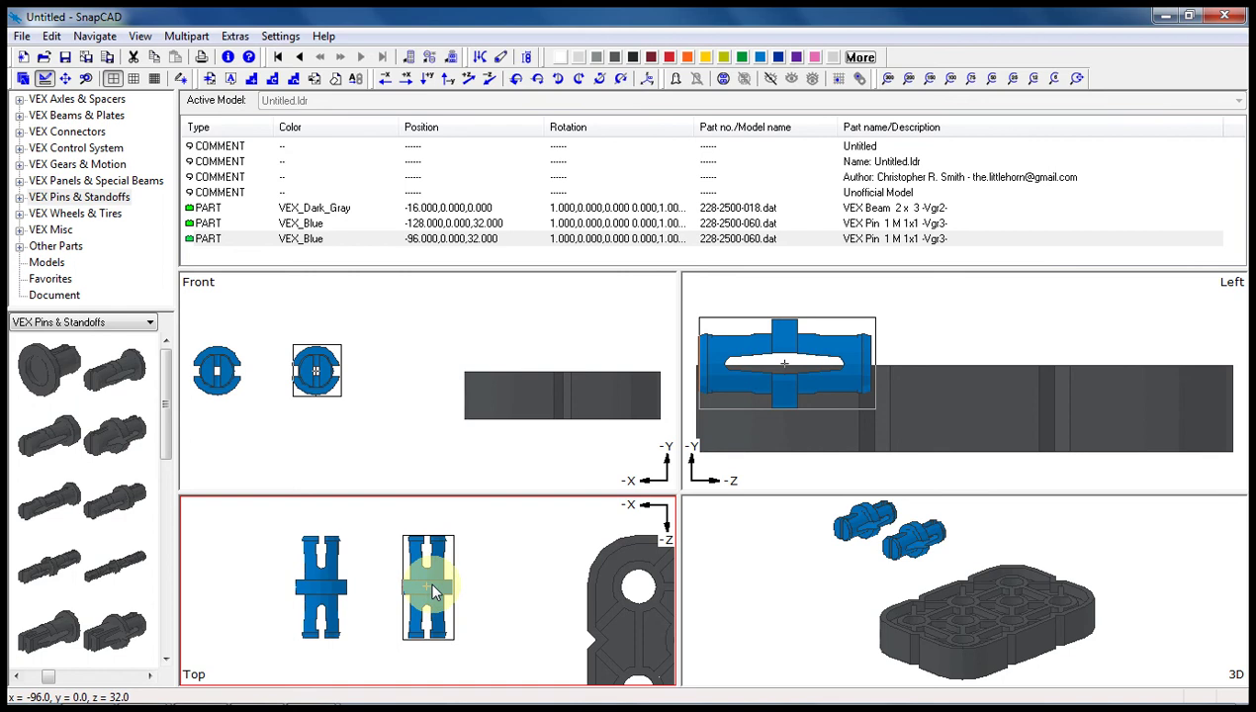
left_click(493, 569)
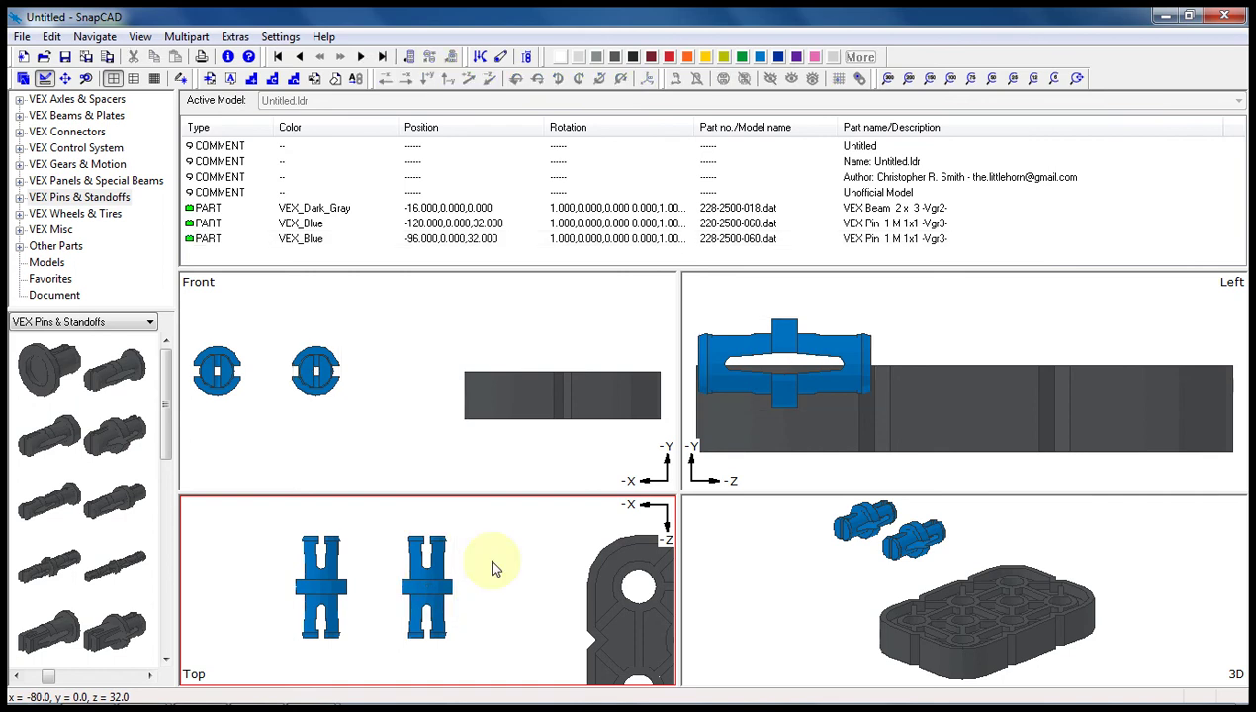
scroll(493, 574, "down", 3)
middle_click_drag(482, 614, 575, 587)
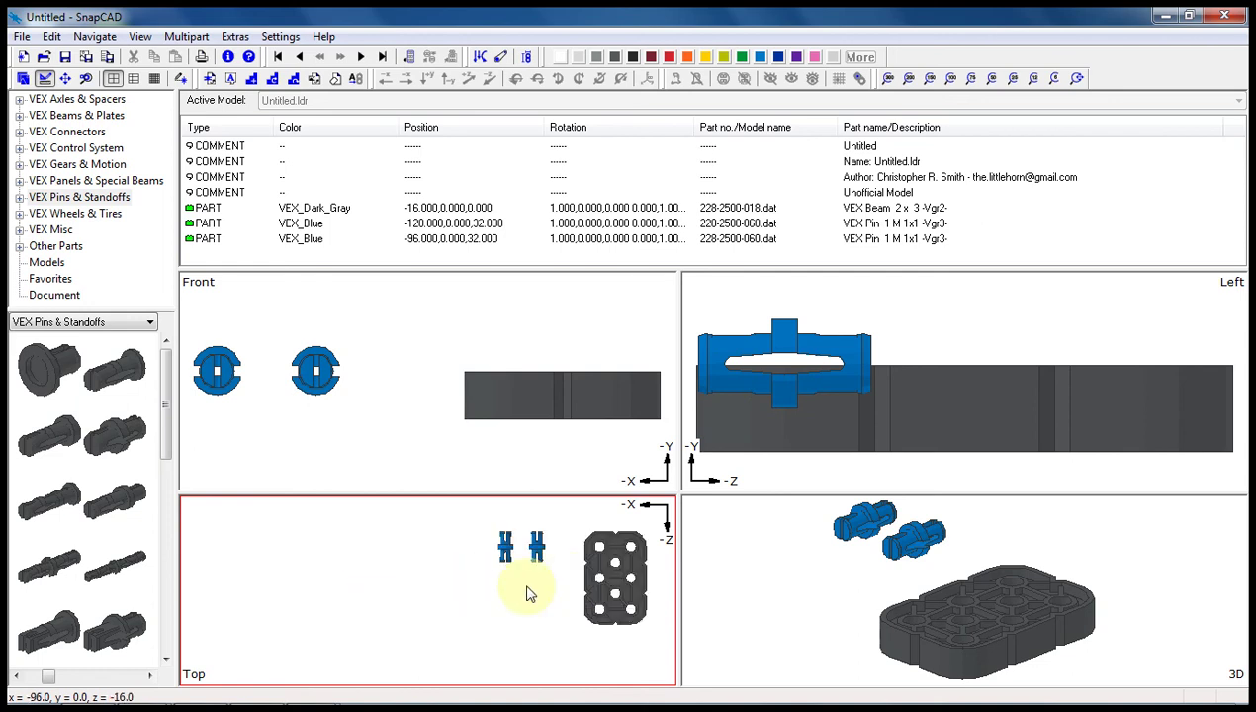
scroll(554, 556, "up", 5)
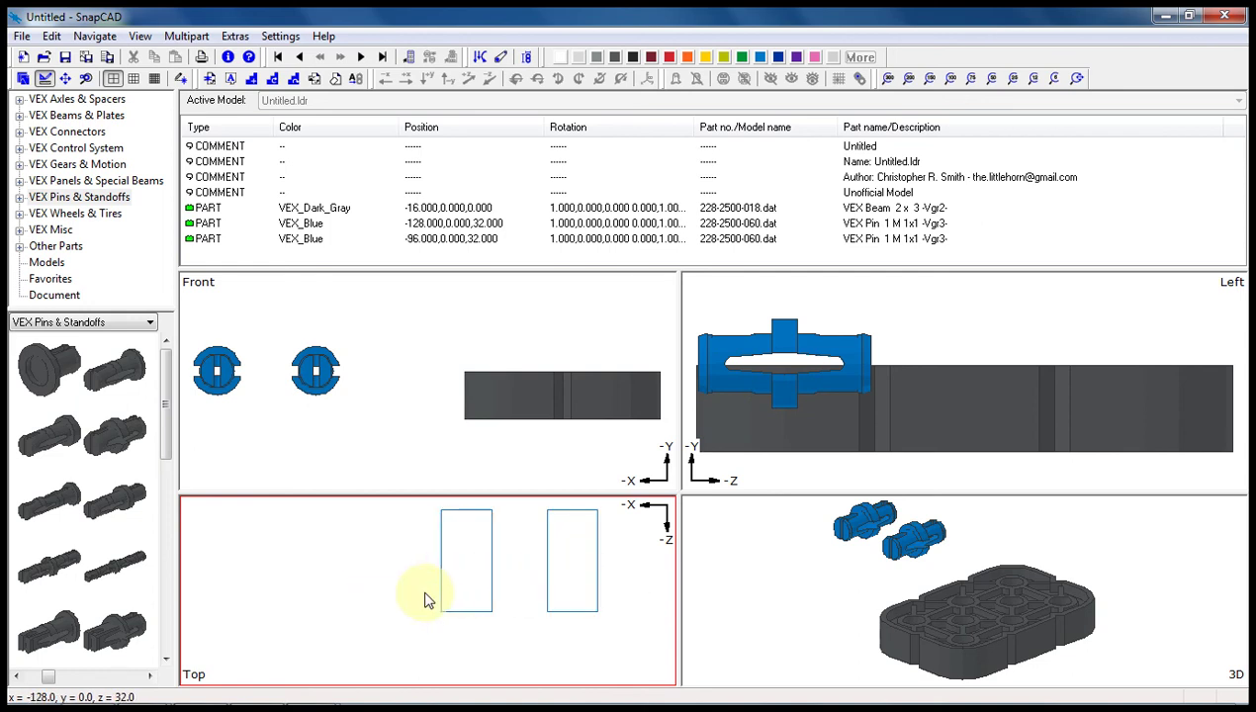
scroll(423, 593, "up", 6)
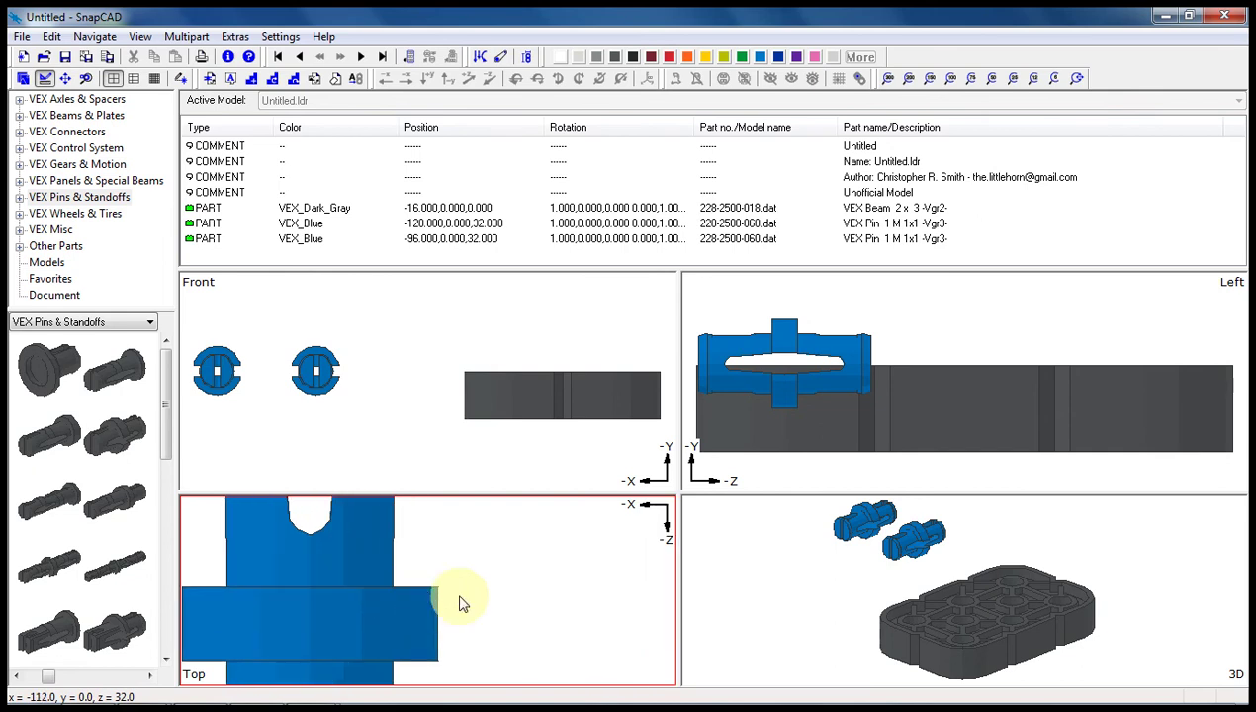
scroll(482, 608, "up", 2)
scroll(480, 608, "up", 3)
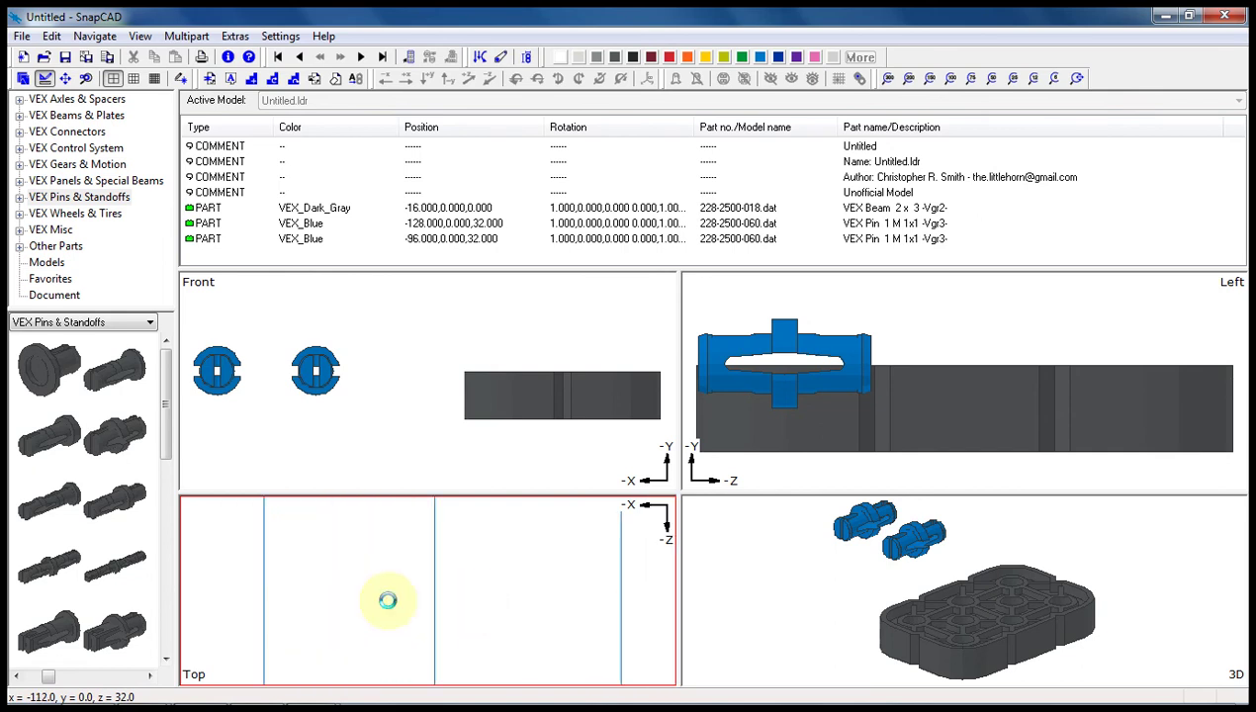
scroll(267, 598, "up", 1)
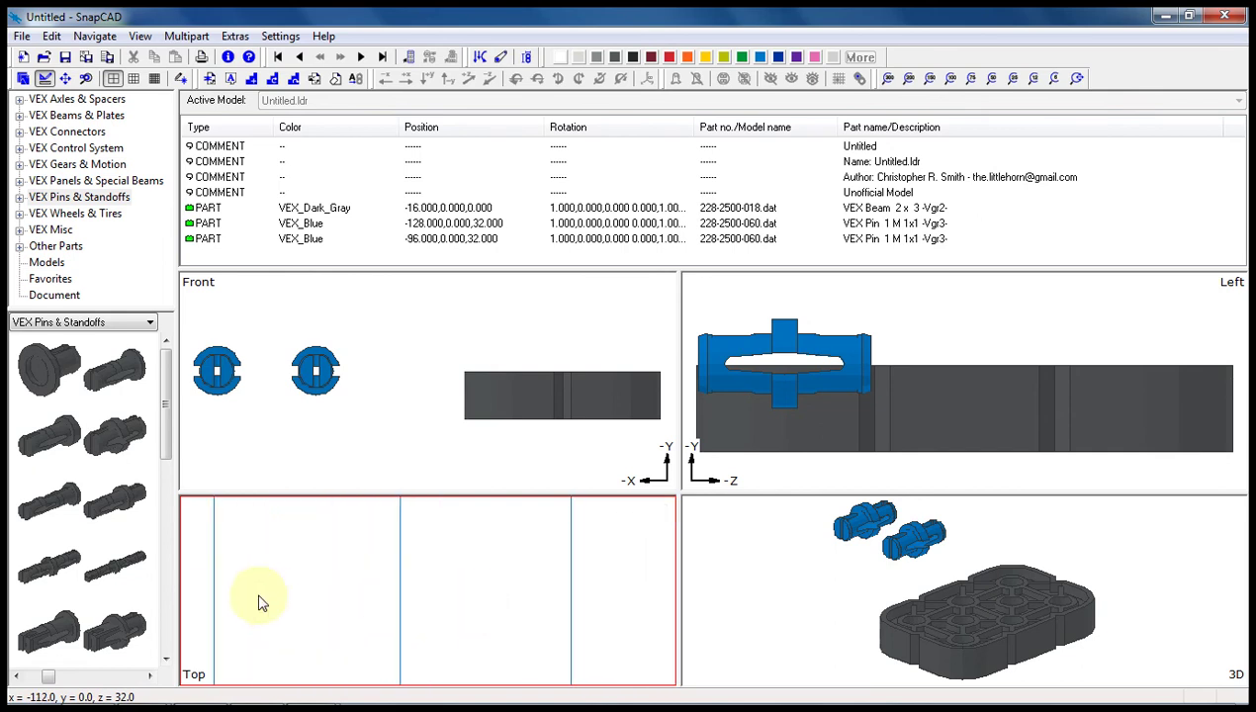
scroll(500, 606, "down", 1)
scroll(389, 608, "down", 1)
scroll(396, 609, "down", 1)
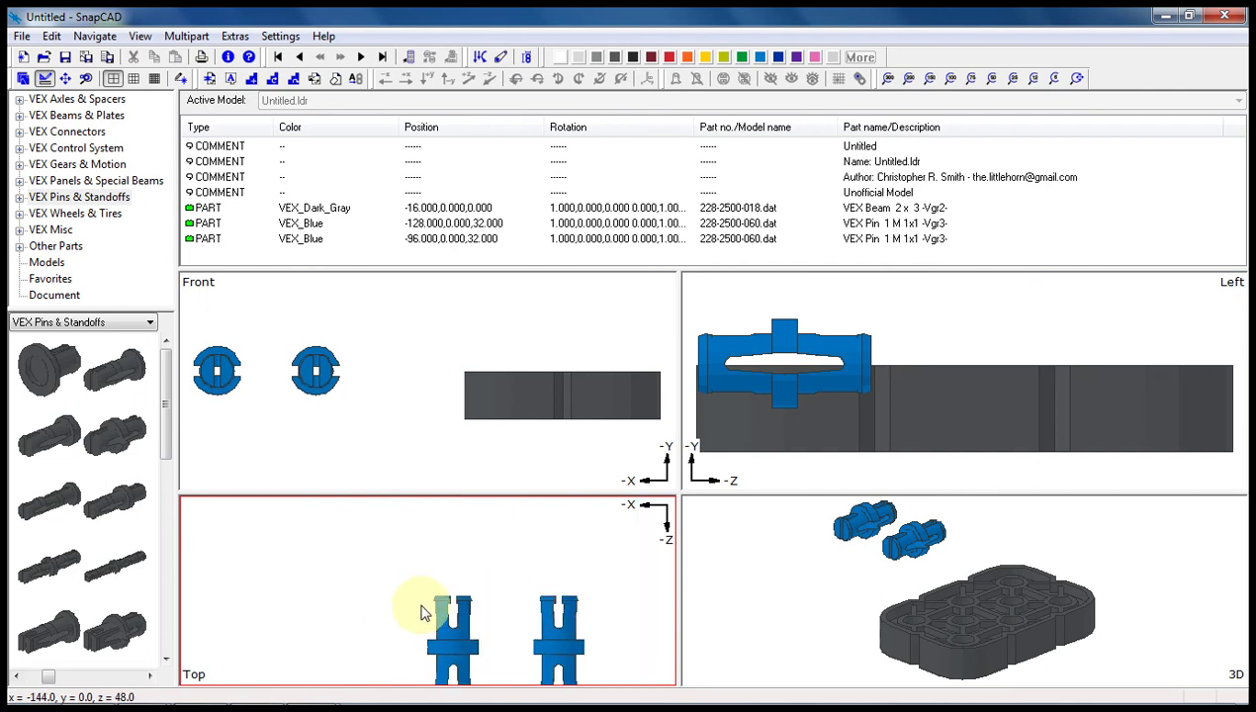
scroll(414, 561, "down", 1)
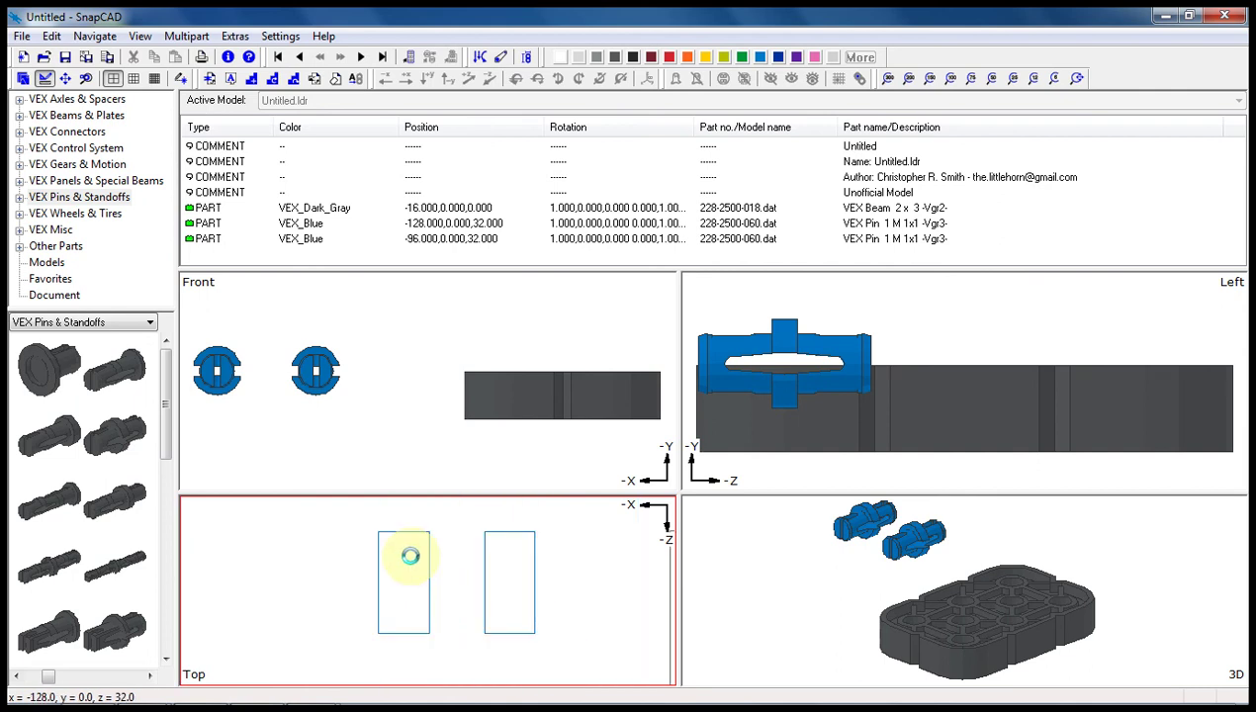
scroll(435, 578, "down", 1)
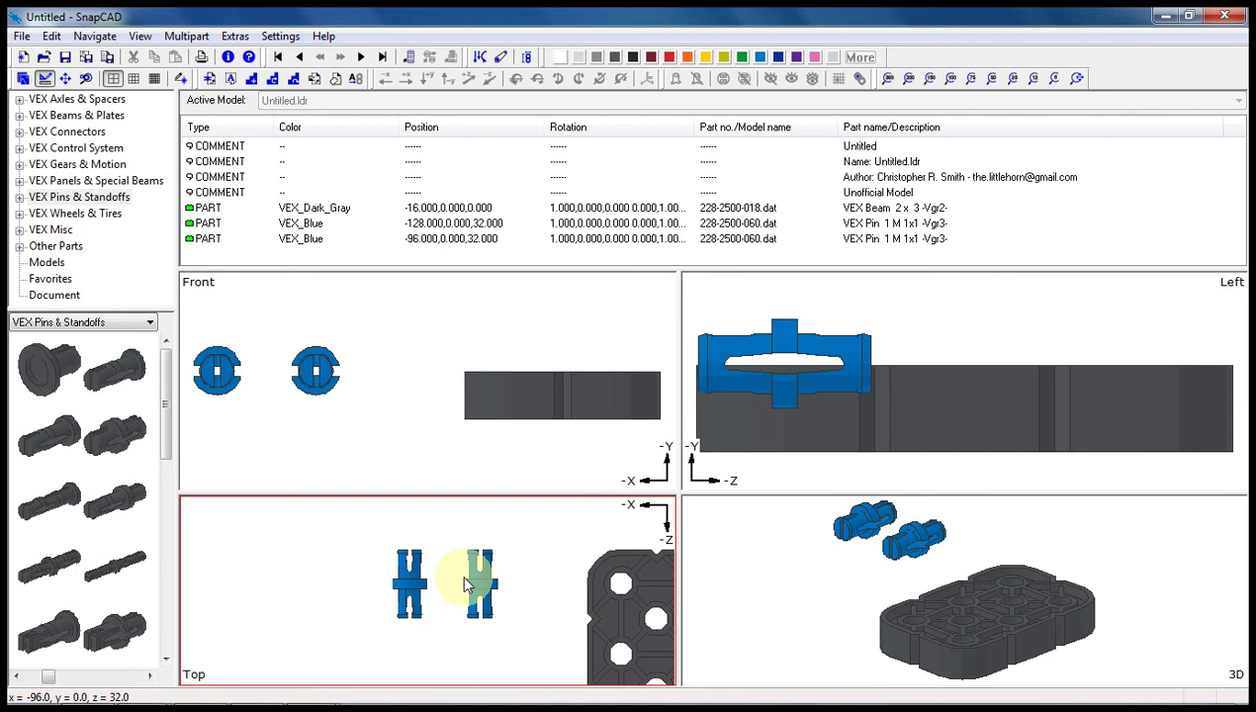
scroll(467, 585, "down", 1)
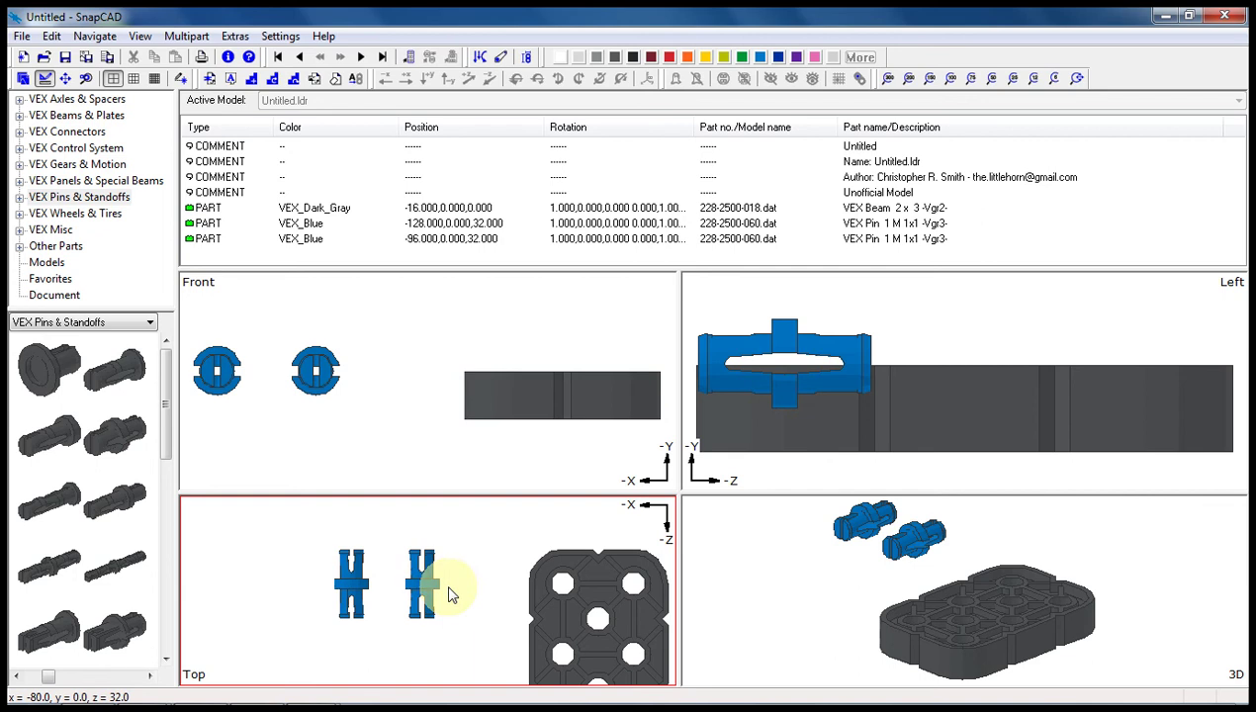
middle_click_drag(448, 594, 396, 581)
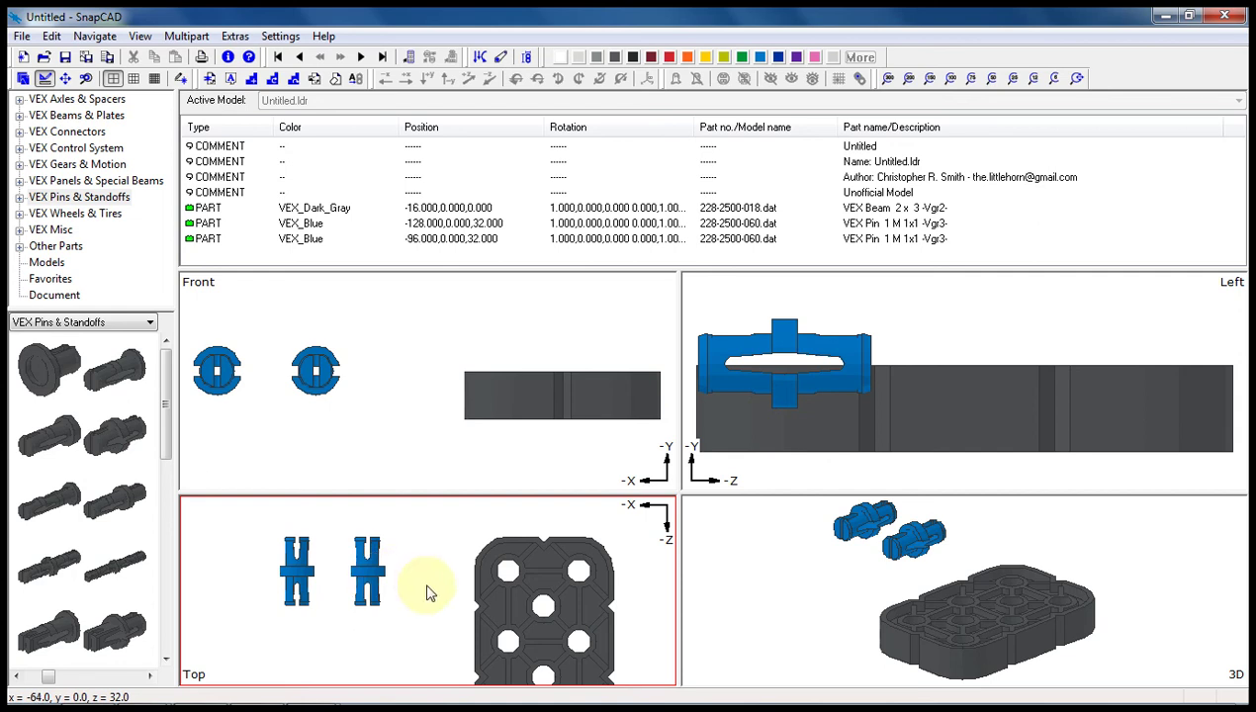
Step: Switch on Grid Coarse, then test selecting the blue pins in the Top view
left_click(115, 81)
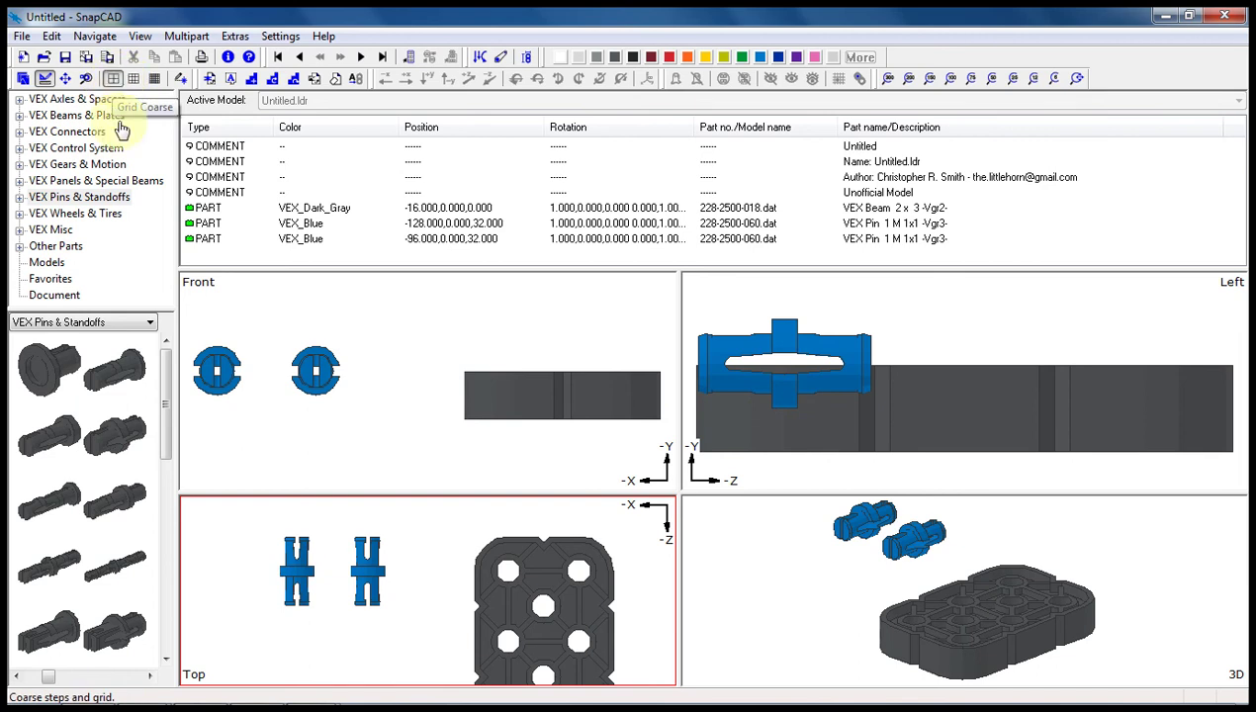
left_click(297, 573)
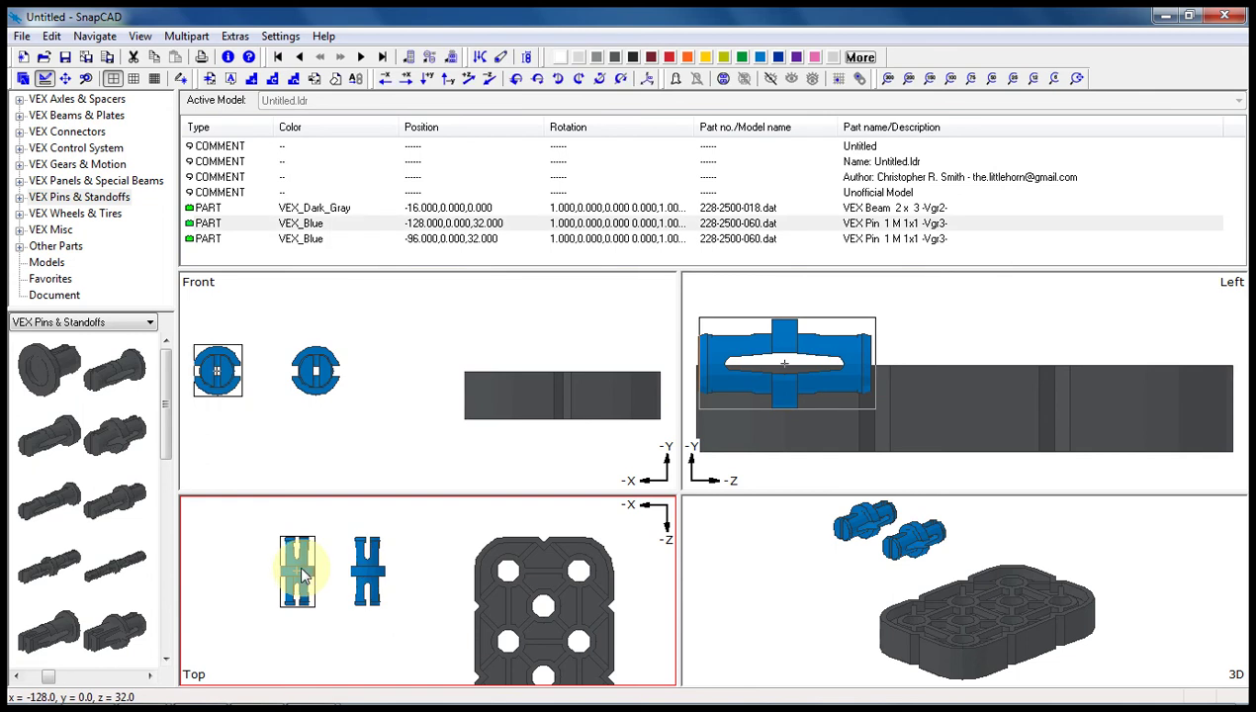
left_click(406, 579)
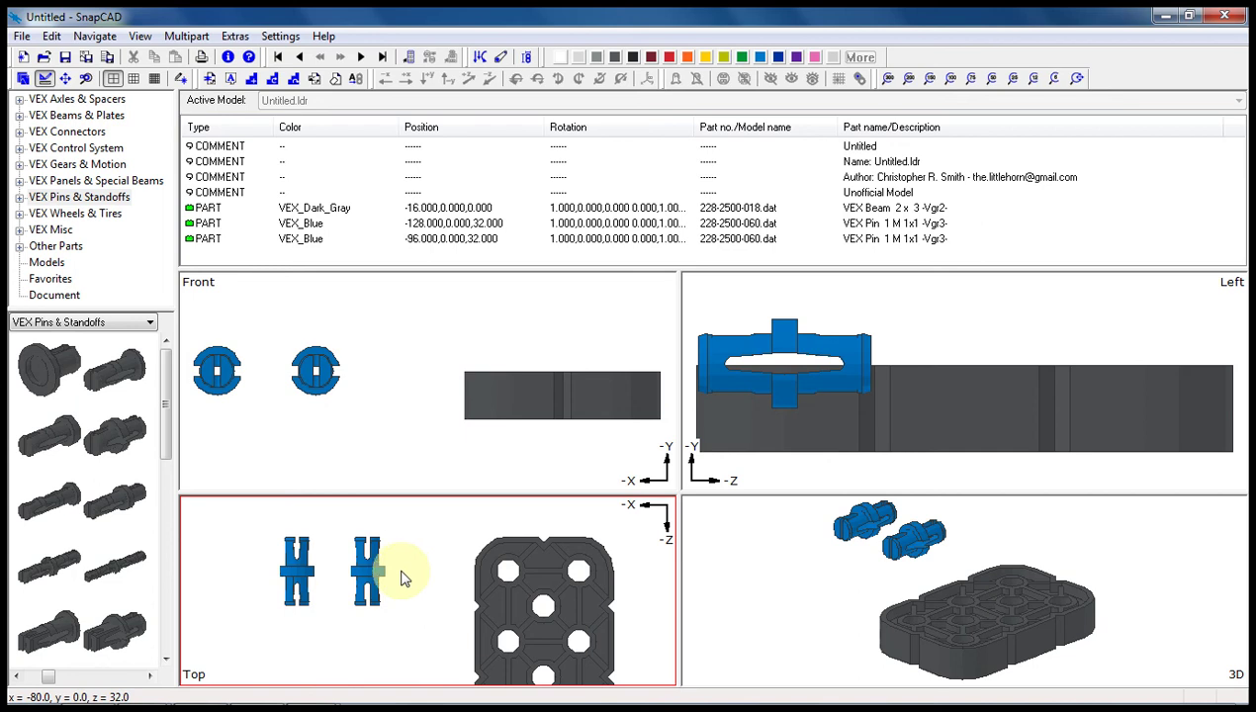
left_click(368, 577)
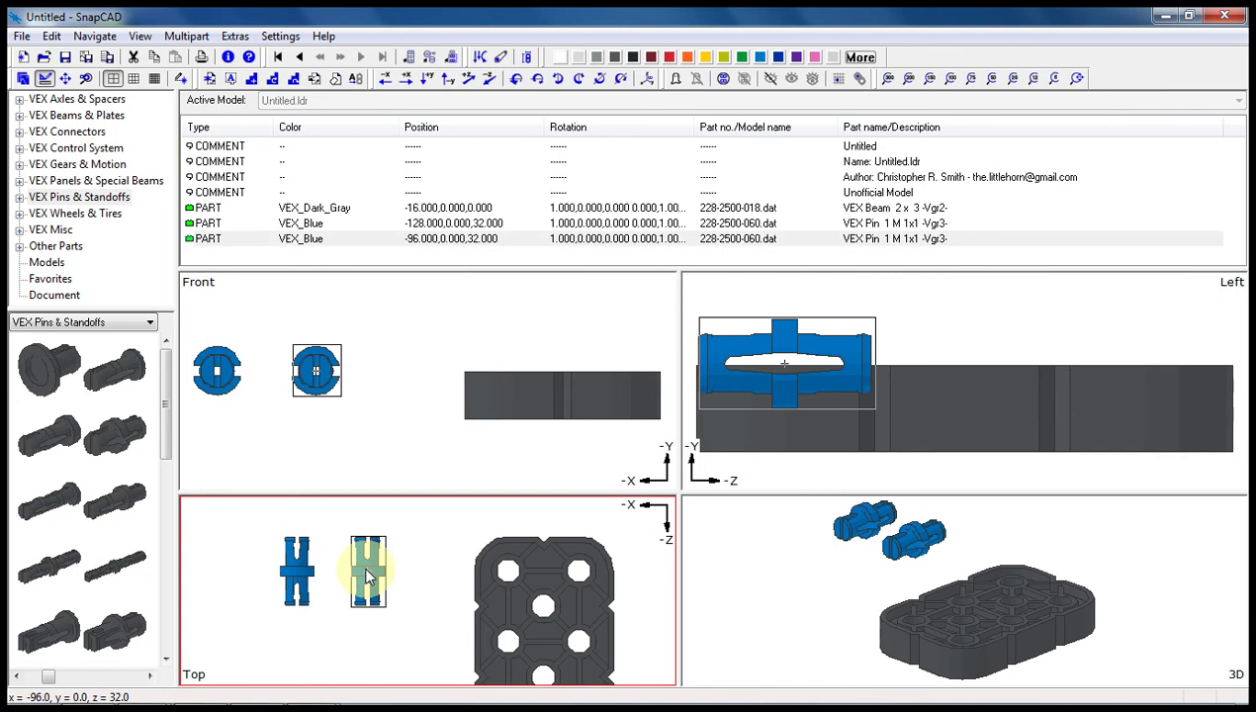
Step: Box-select both blue pins and rotate them 90° about X so they stand upright
left_click(415, 574)
left_click_drag(416, 572, 261, 556)
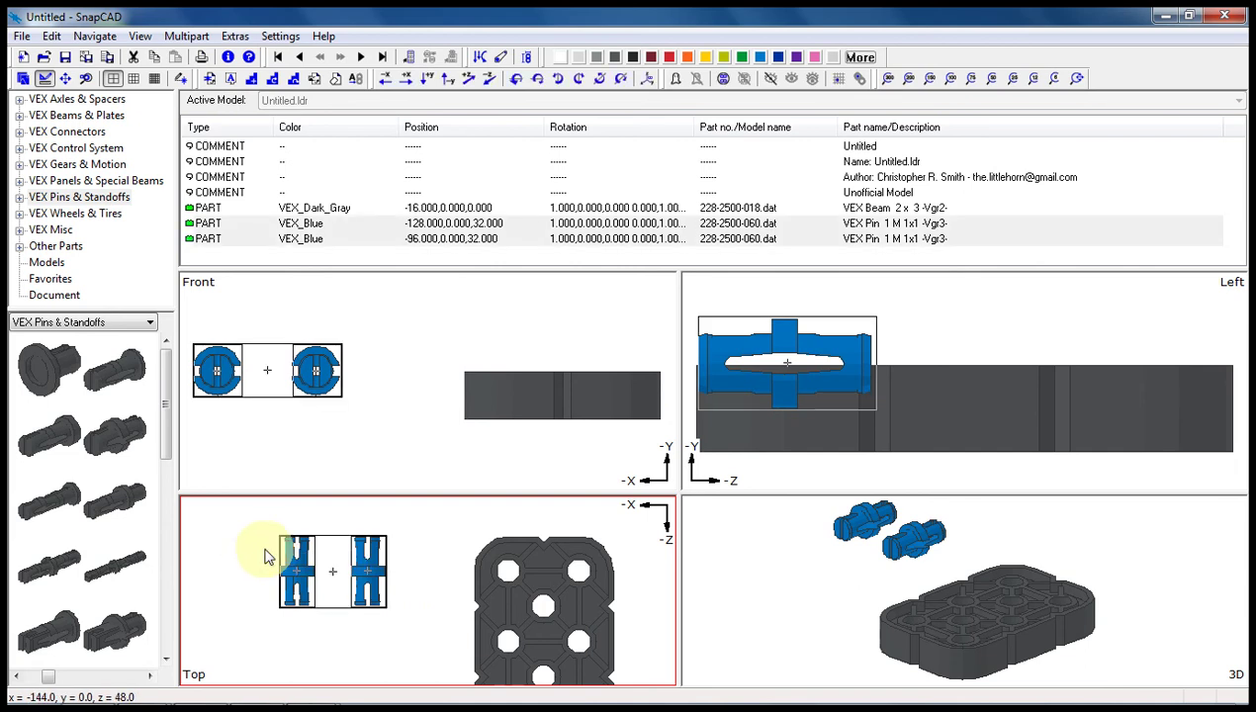
left_click(515, 83)
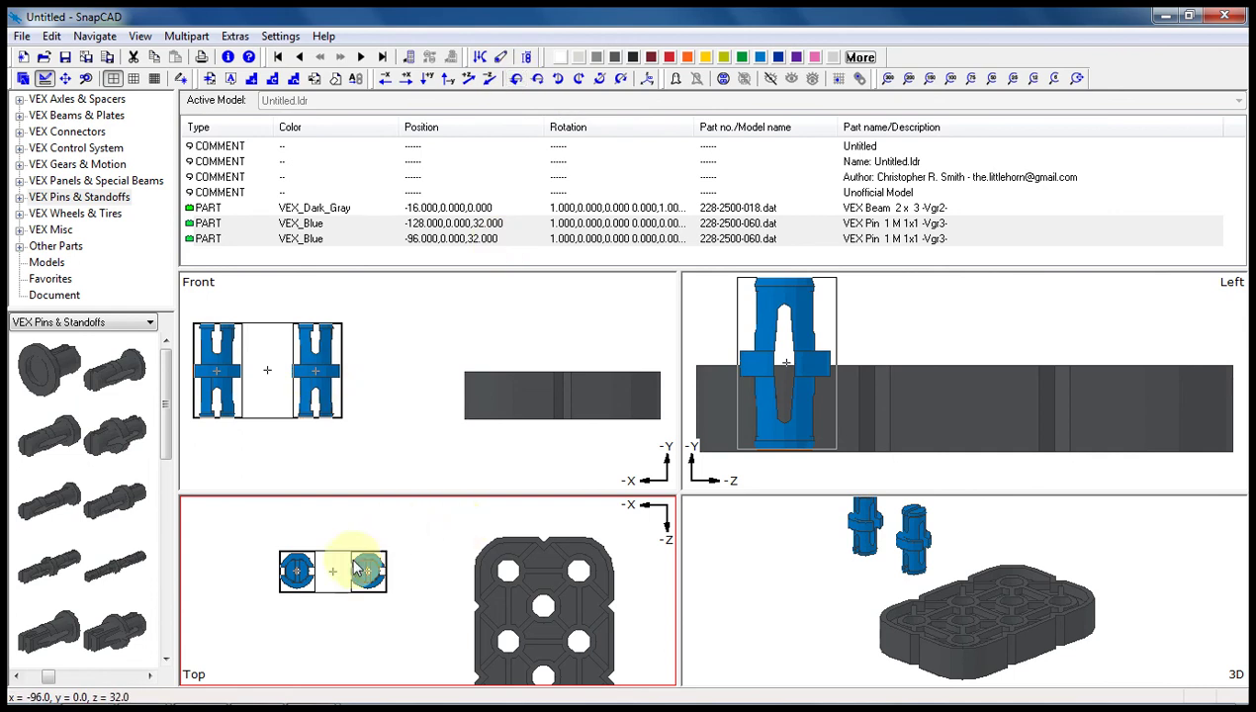
left_click(364, 524)
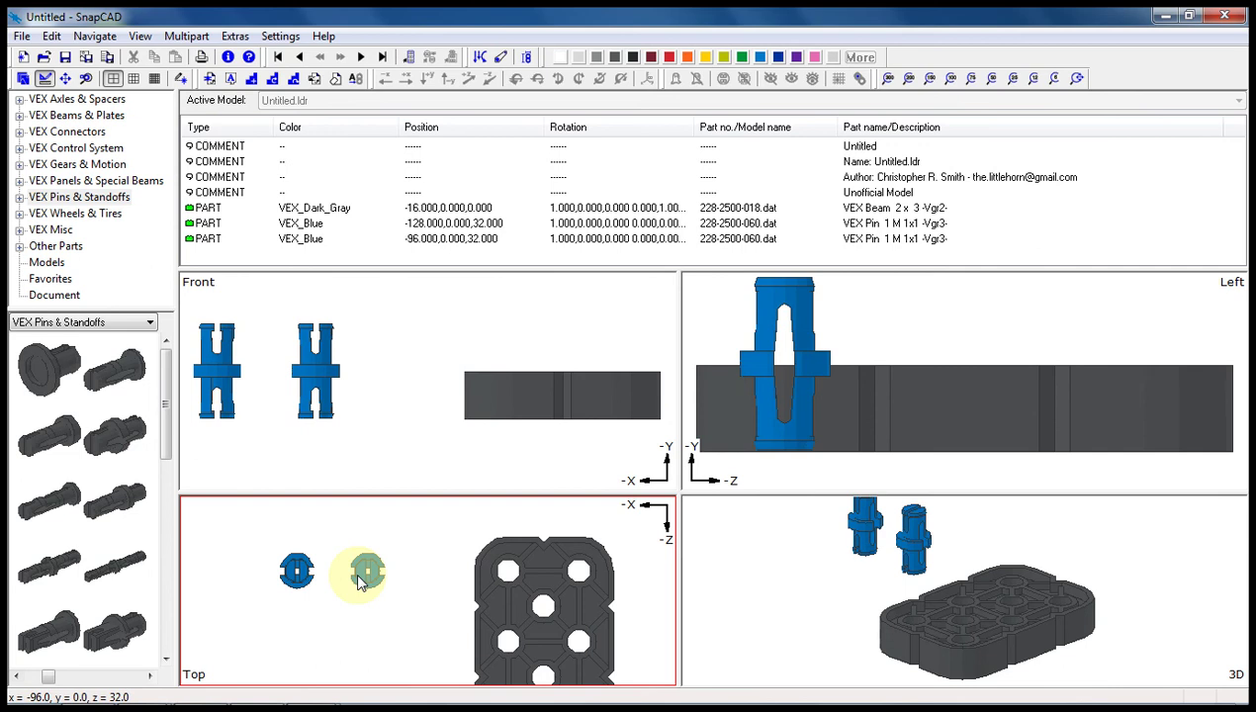
Step: Seat the two upright blue pins in the beam's top-row holes at 0,0,32 and -32,0,32
left_click(363, 579)
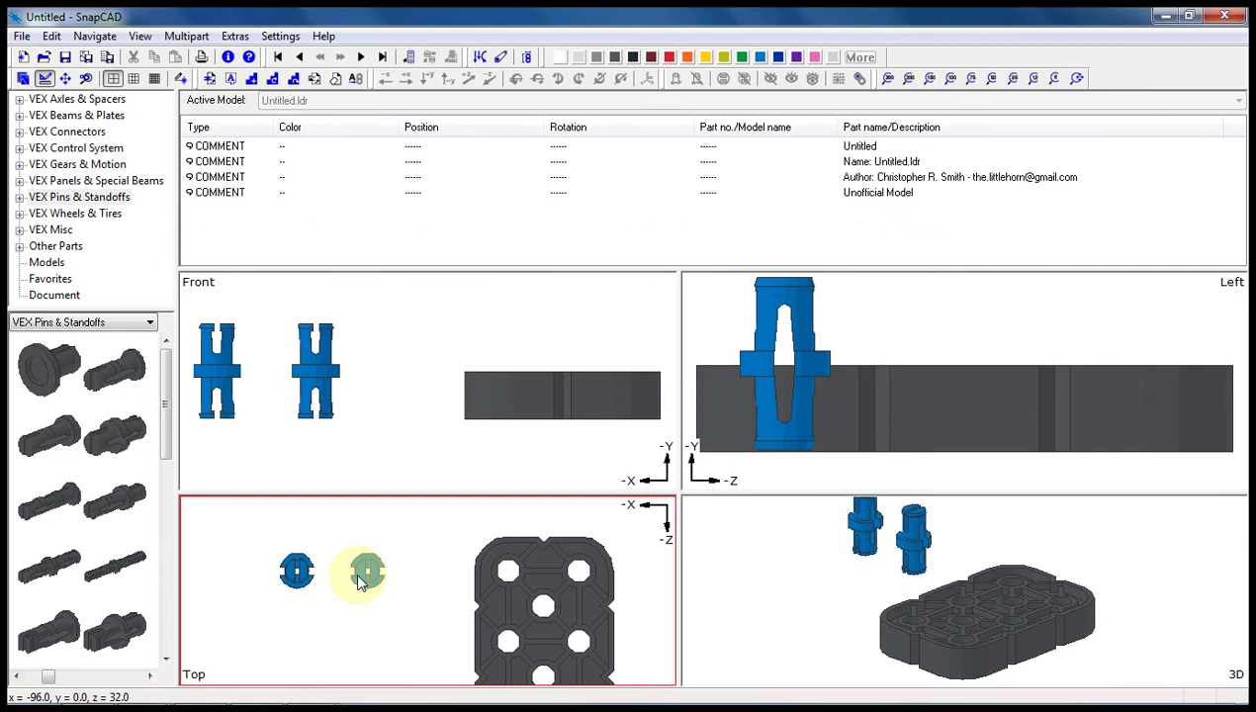
left_click(512, 583)
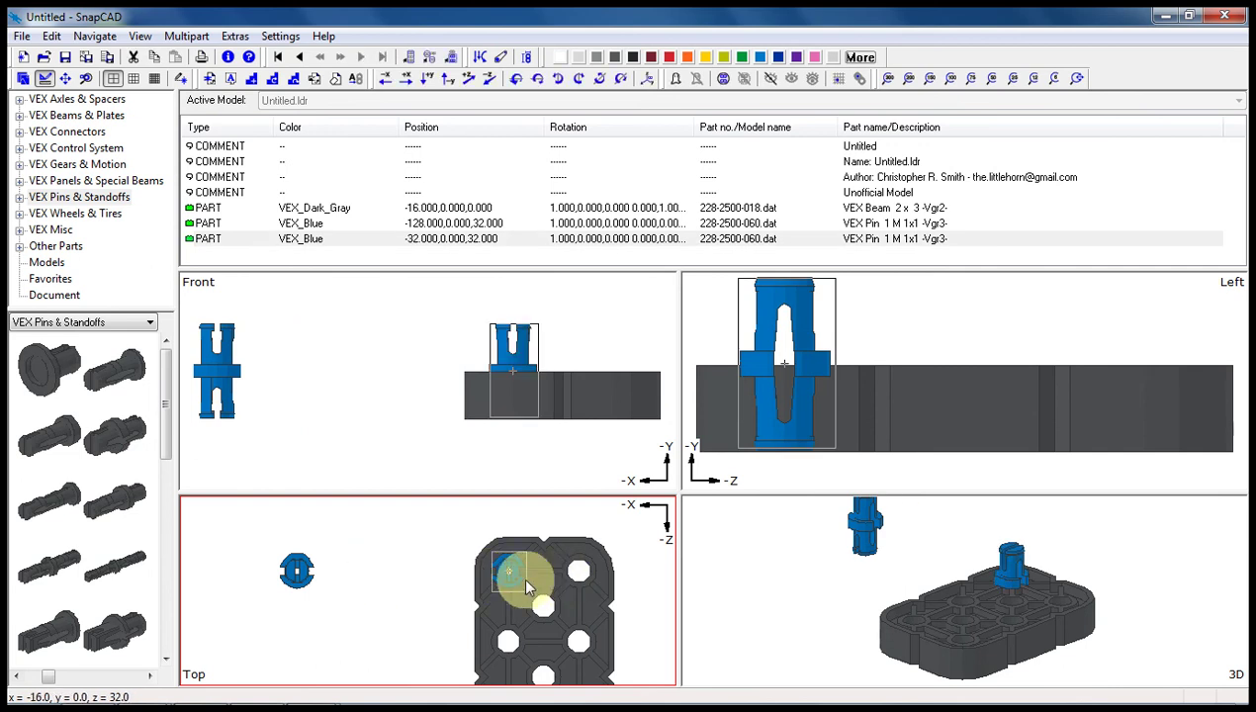
left_click(297, 572)
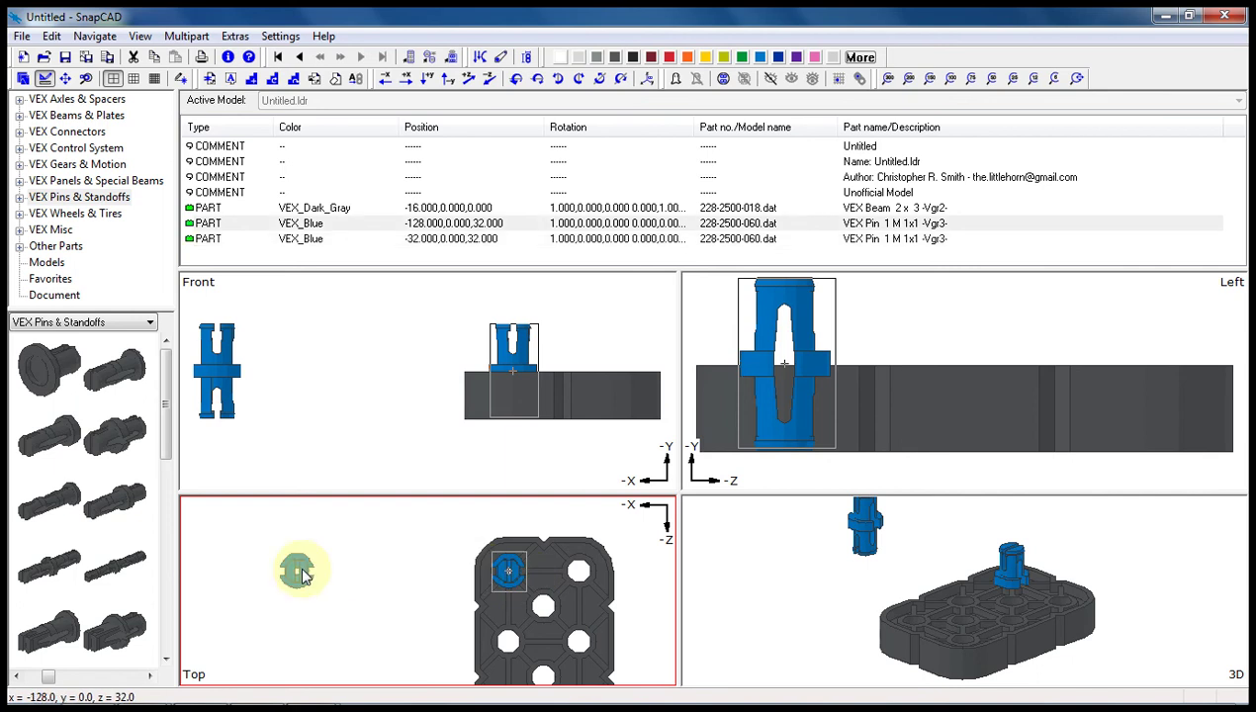
left_click_drag(339, 577, 578, 574)
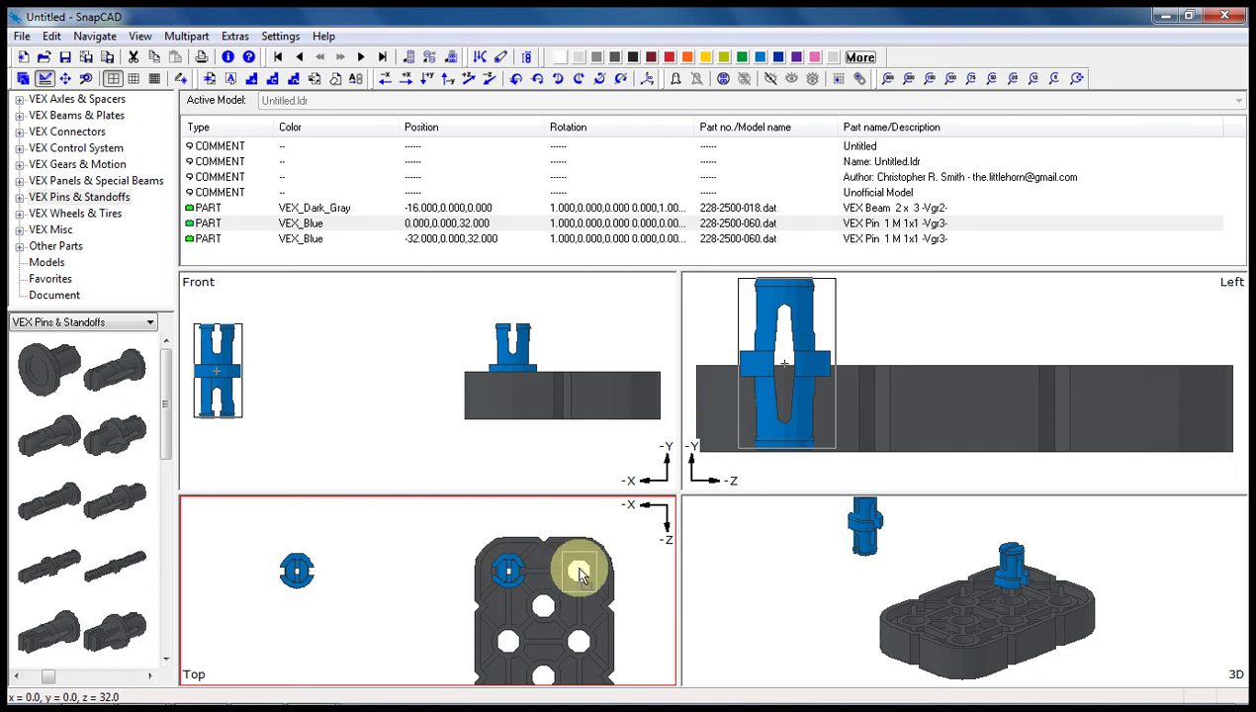
left_click(476, 387)
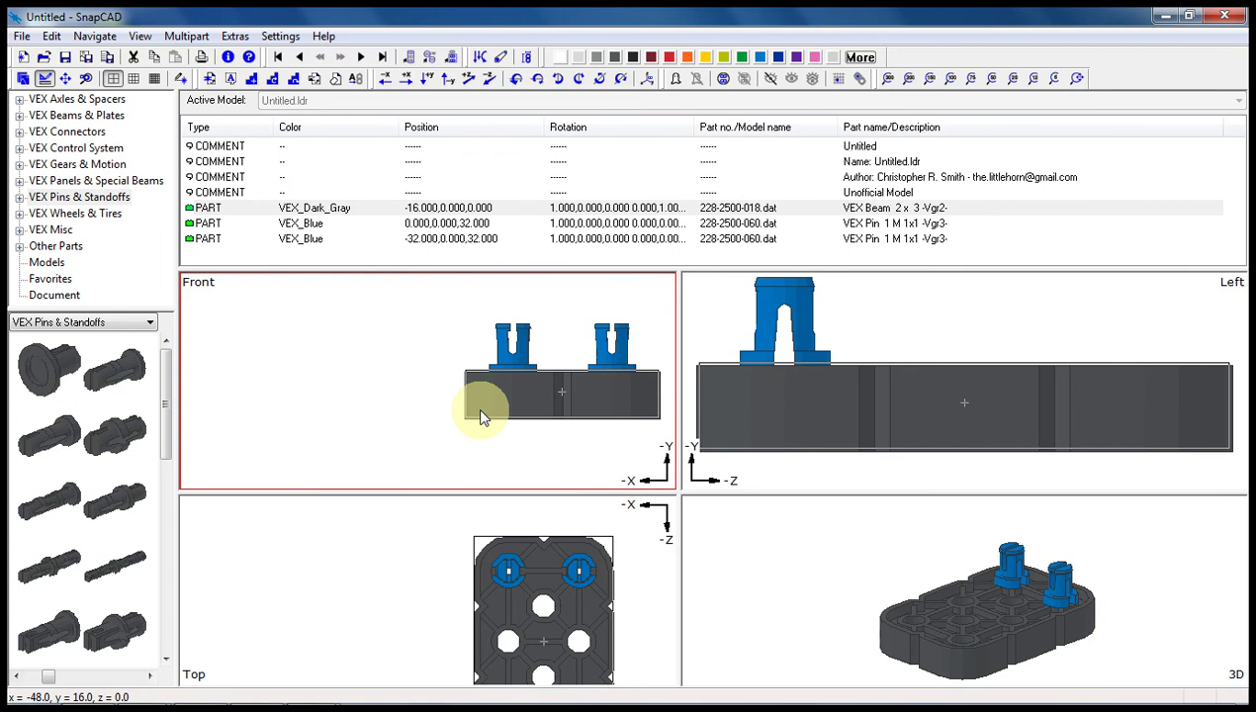
left_click(511, 569)
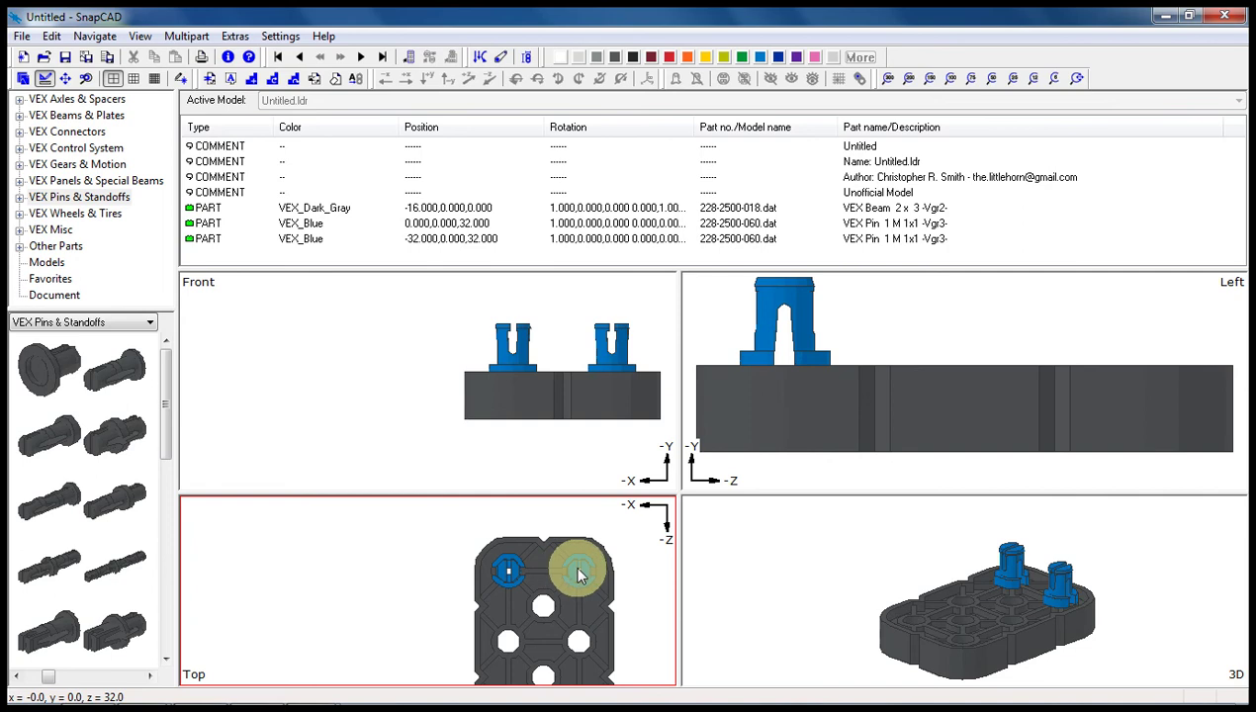
left_click_drag(583, 574, 546, 605)
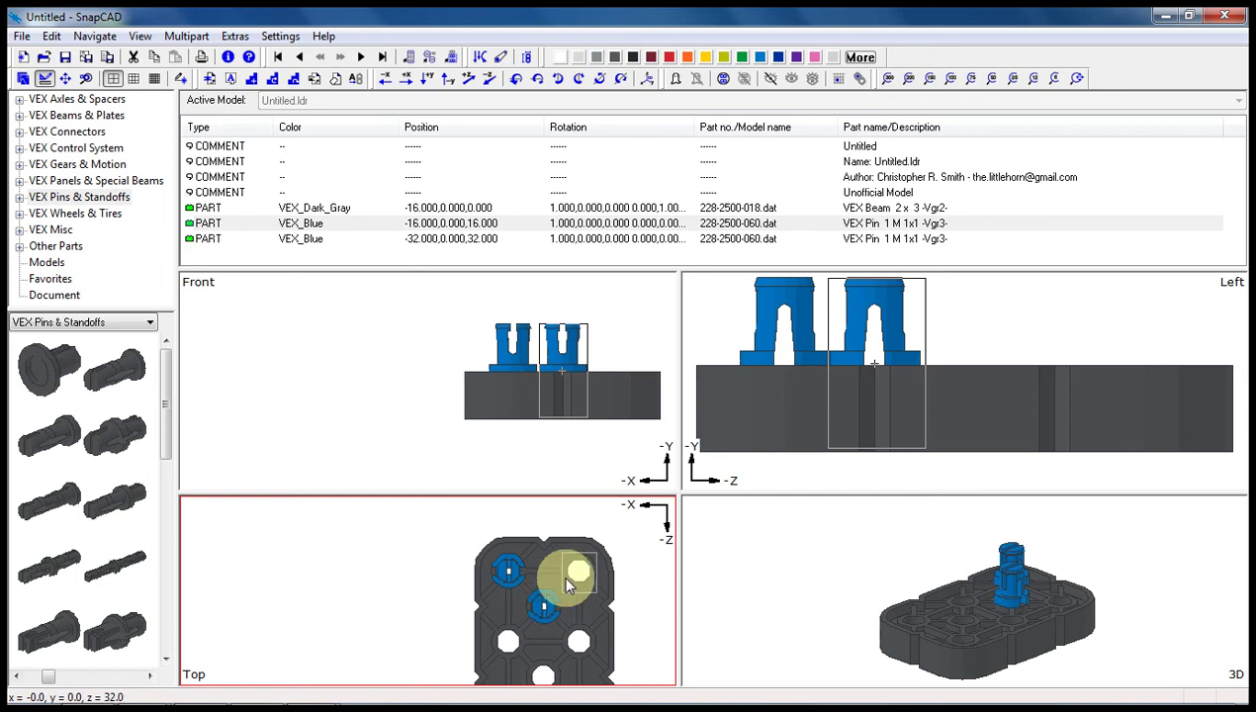
key("ctrl+z")
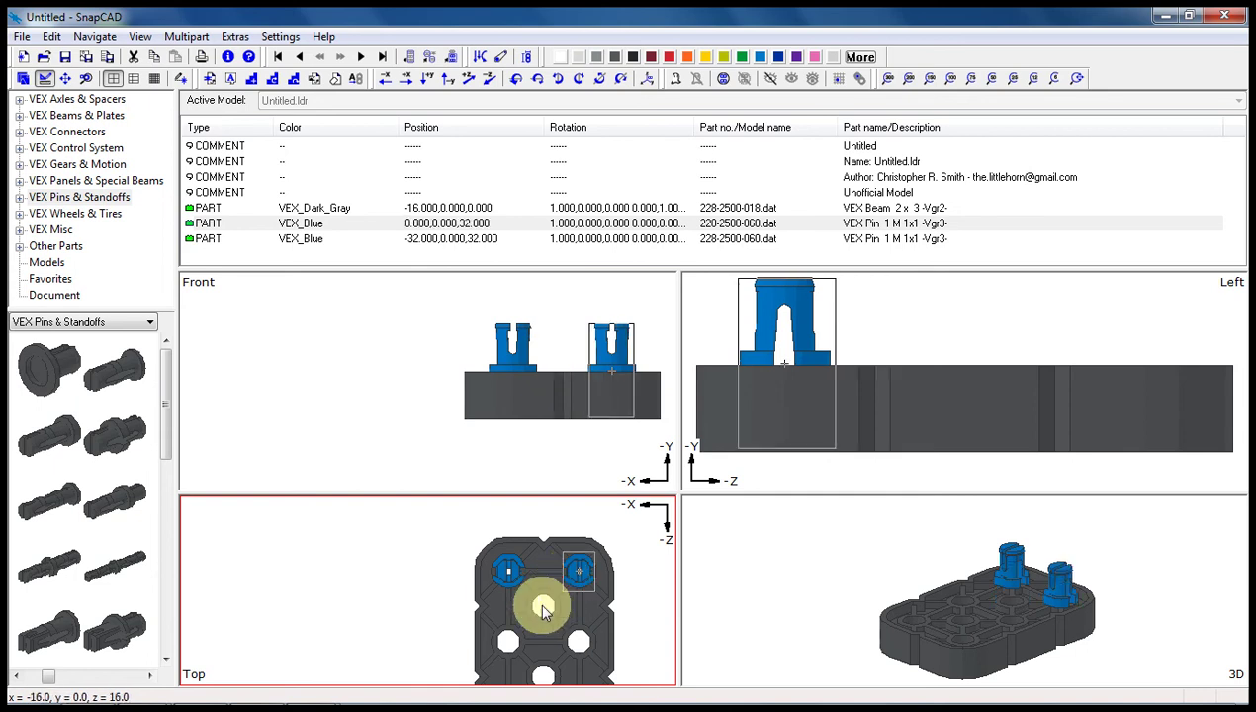
left_click(337, 576)
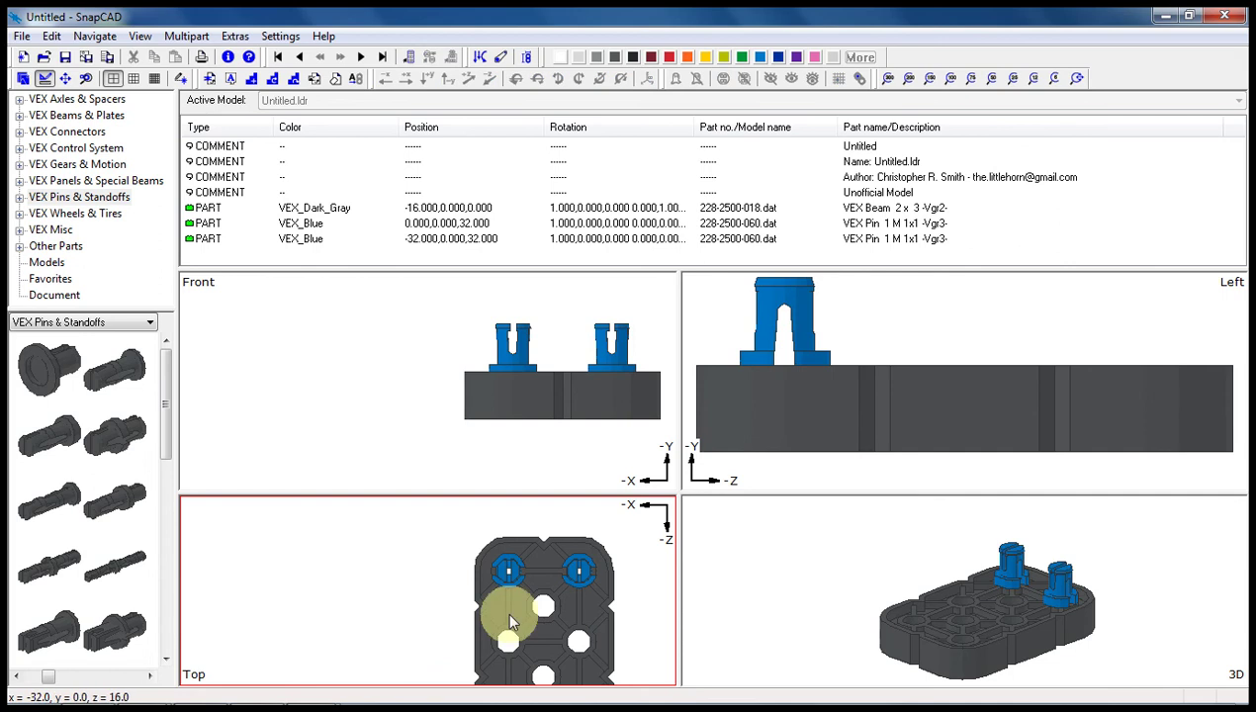
Step: Copy both seated blue pins and paste a duplicate pair at 0,0,32 and -32,0,32
left_click_drag(508, 615, 403, 588)
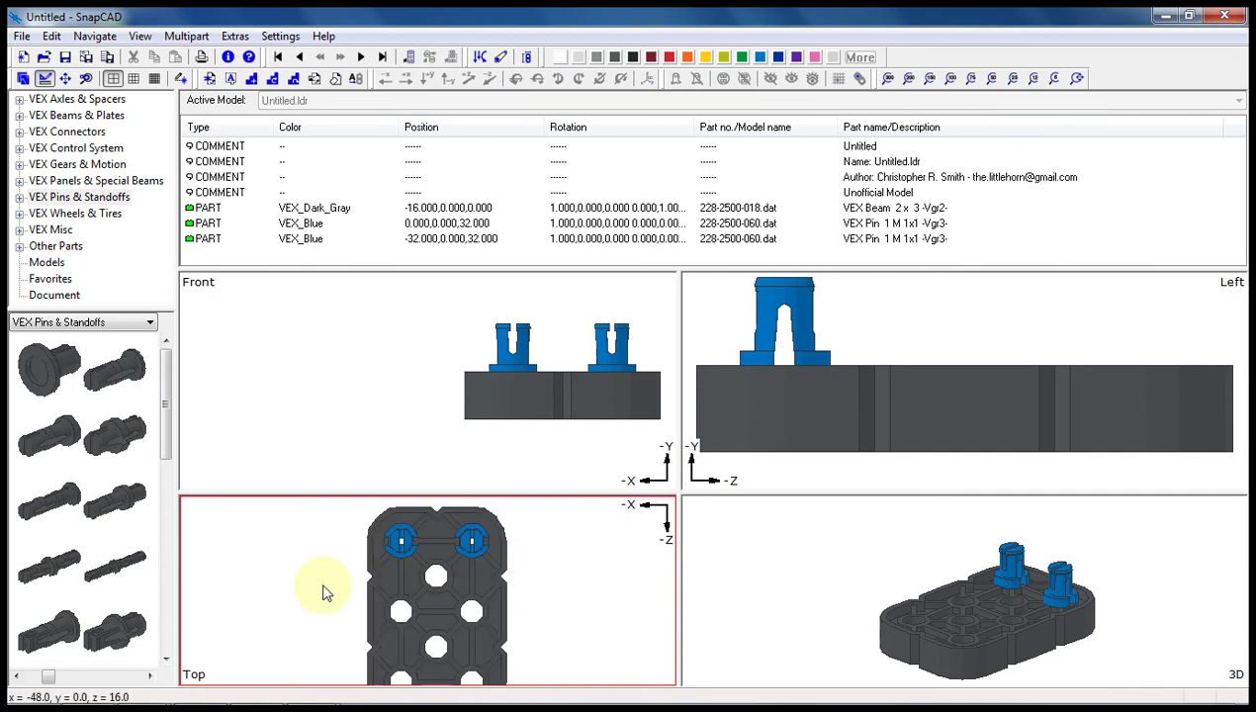
left_click(400, 542)
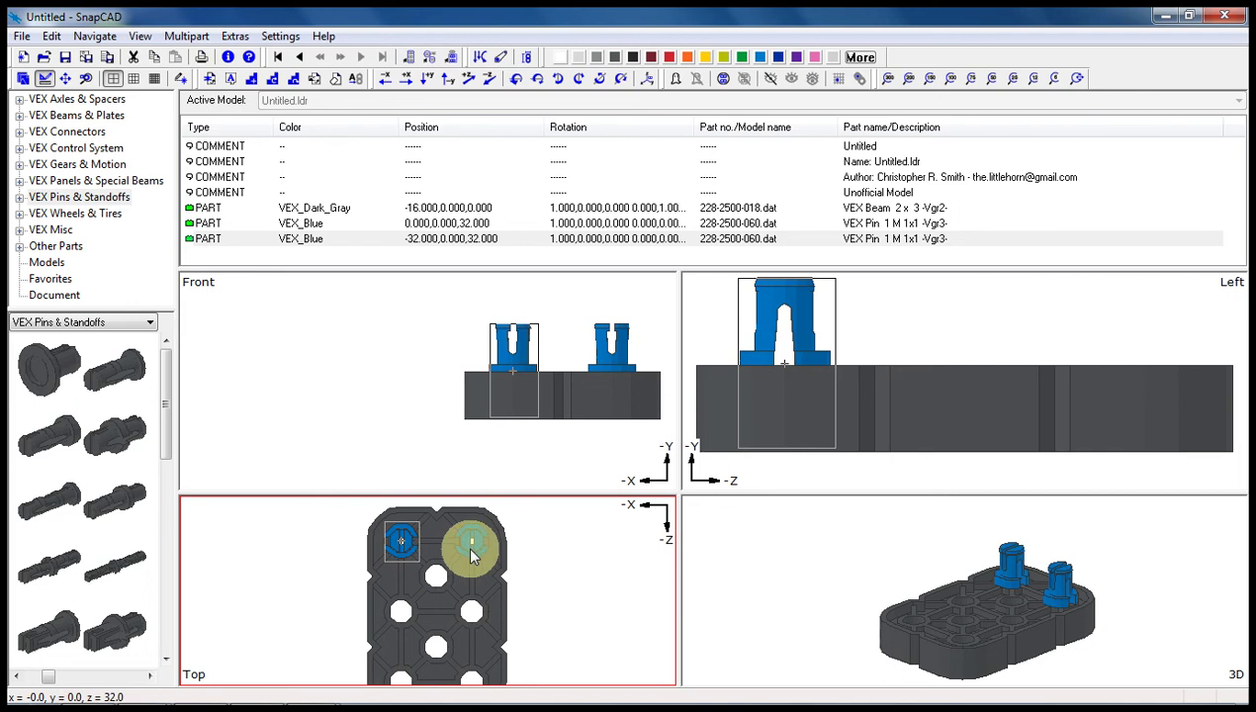
left_click(471, 551, "ctrl")
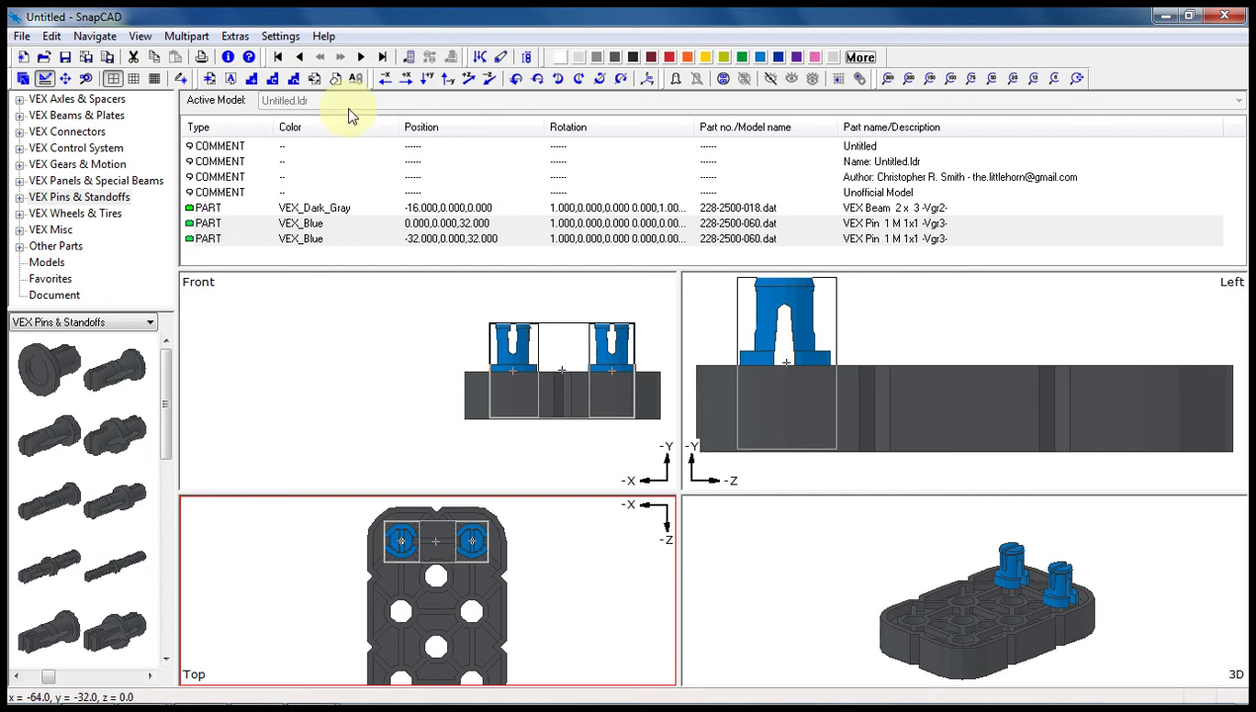
left_click(155, 59)
left_click(174, 57)
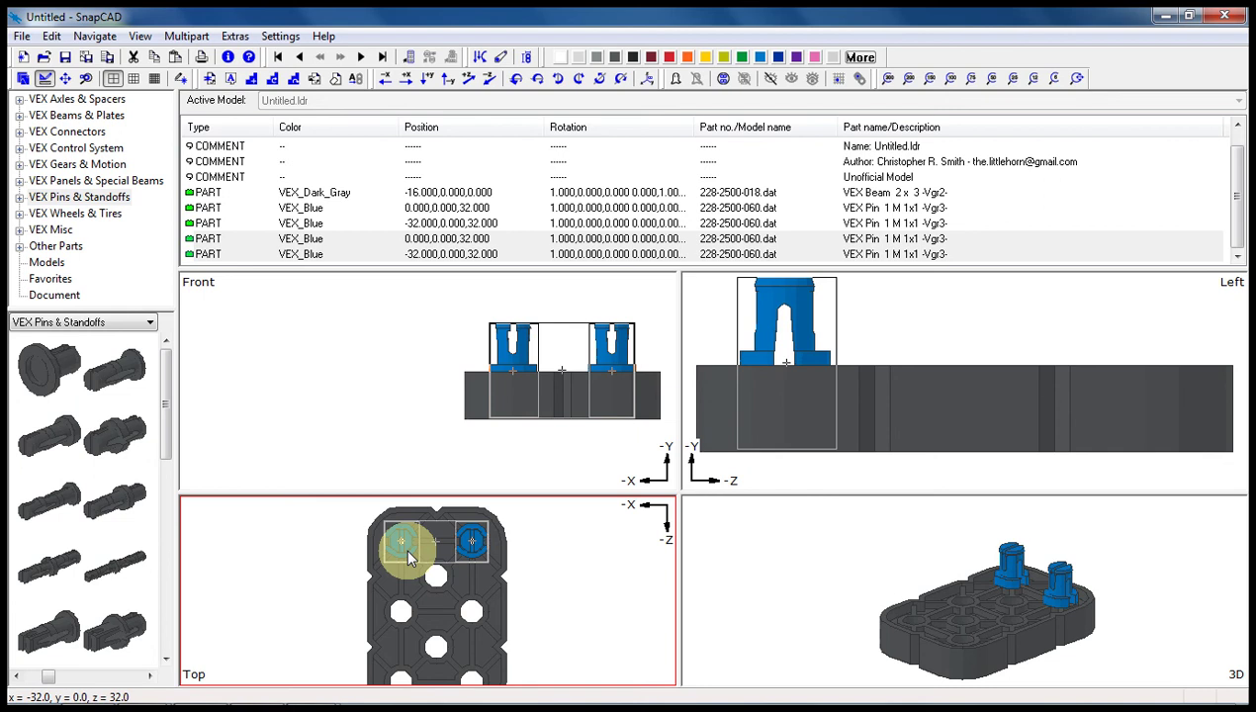
Step: Make the middle pin pair red and add a yellow pair at 0,0,-32 and -32,0,-32
left_click(405, 612)
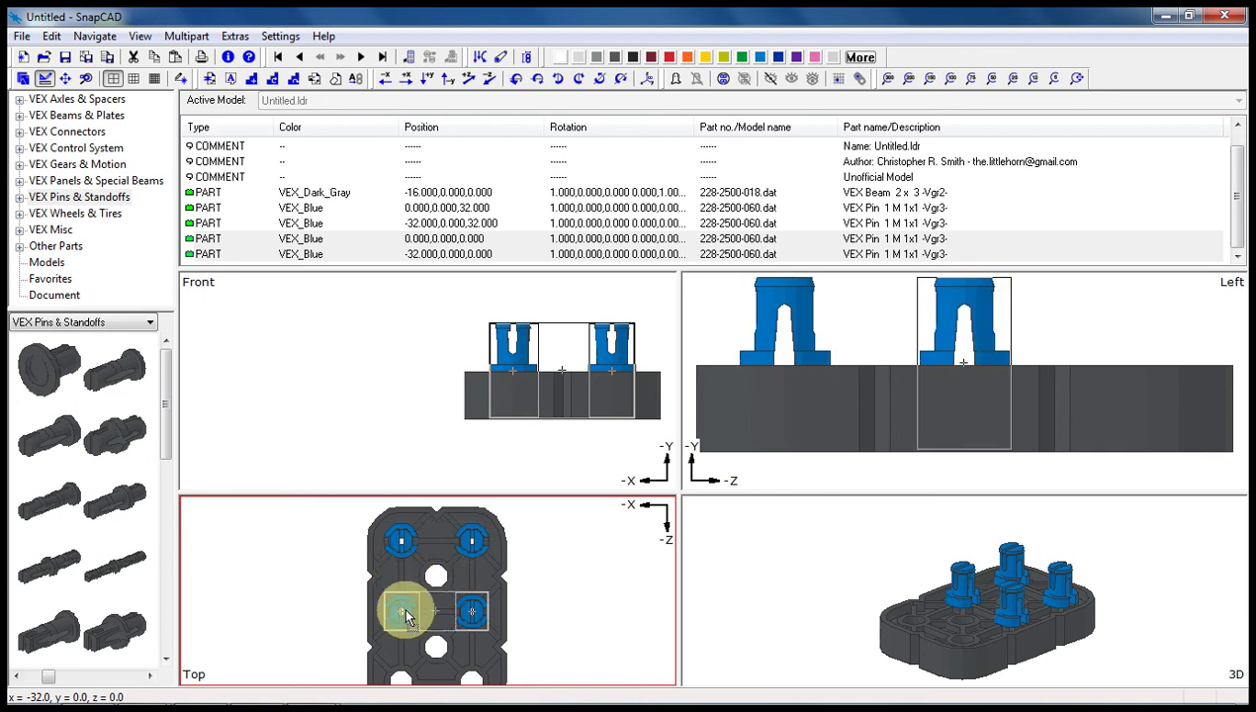
left_click(671, 57)
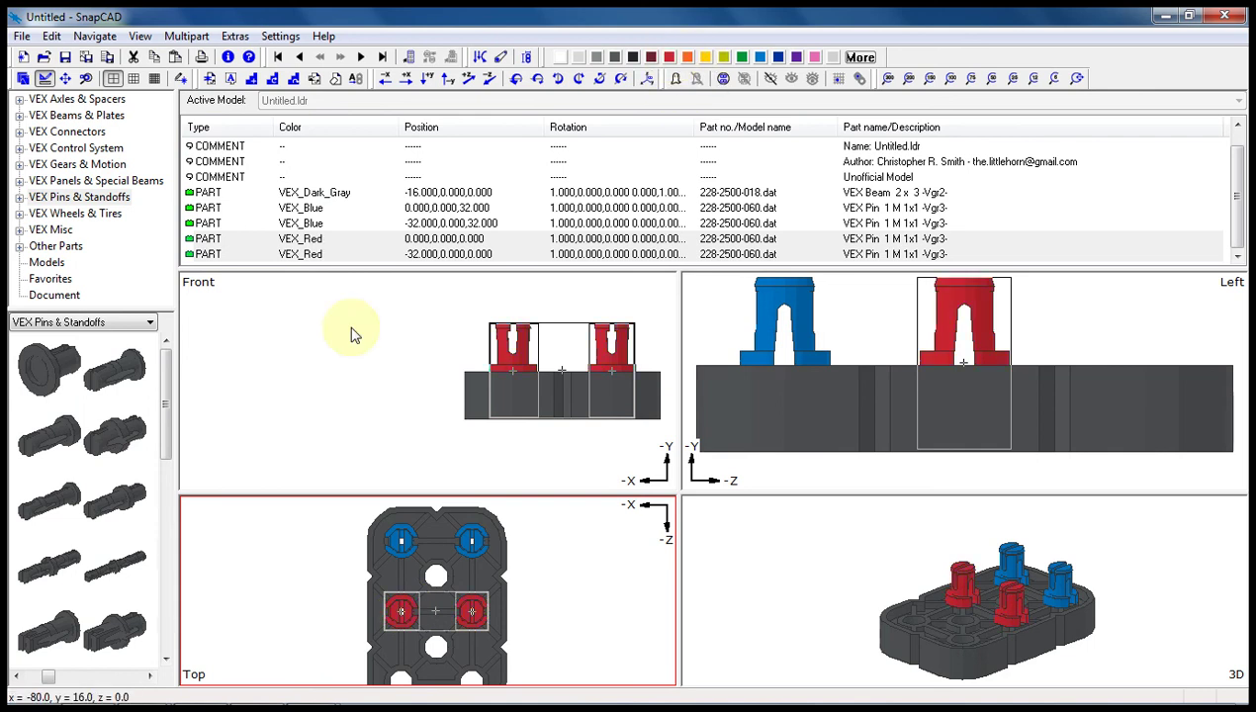
left_click(174, 56)
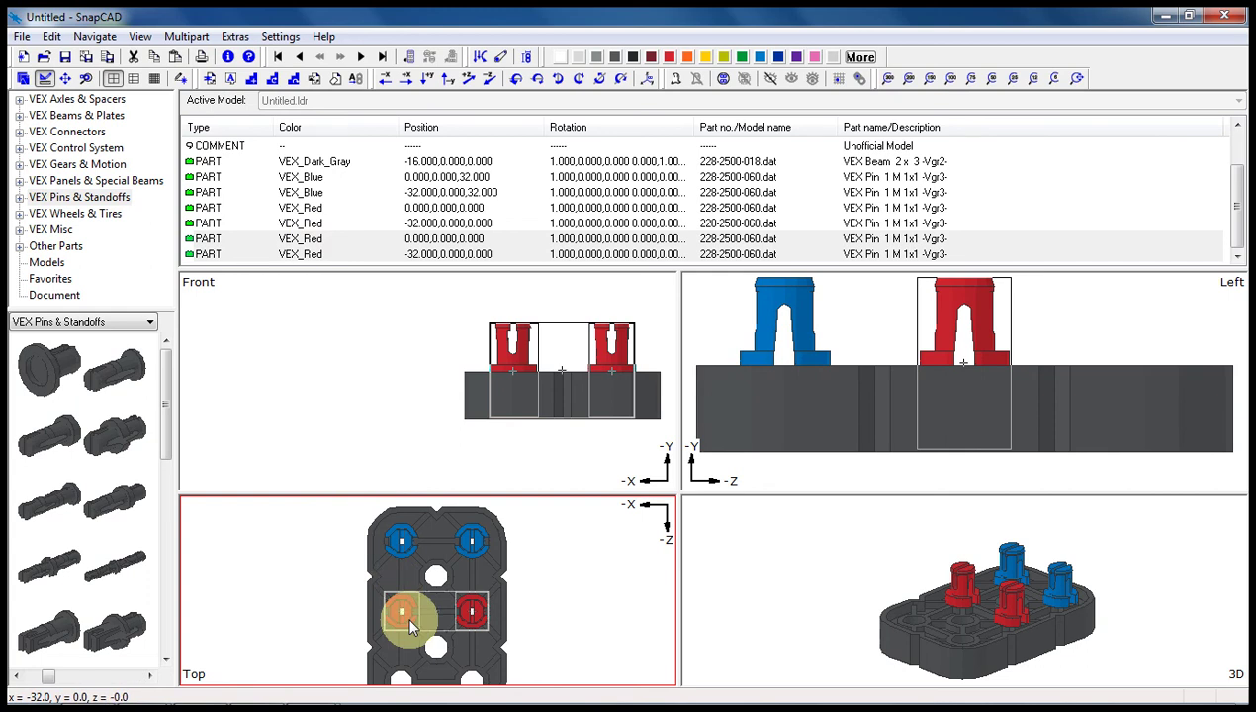
left_click_drag(412, 627, 406, 682)
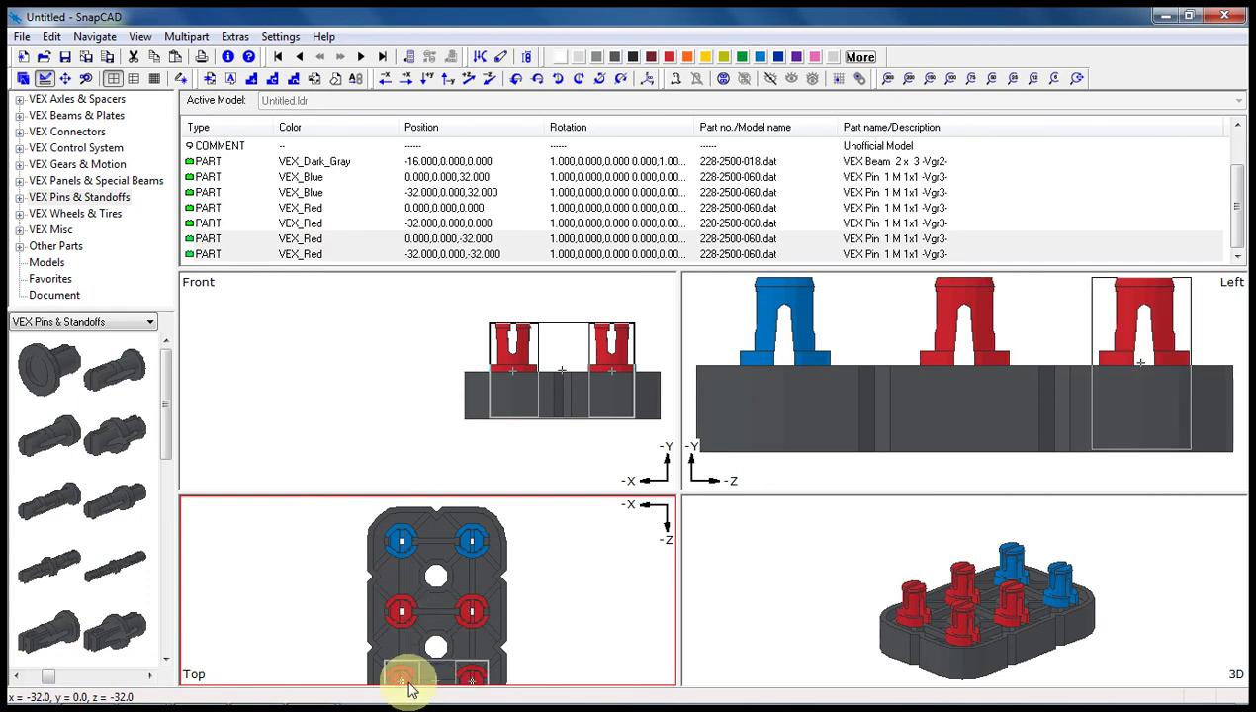
left_click(708, 62)
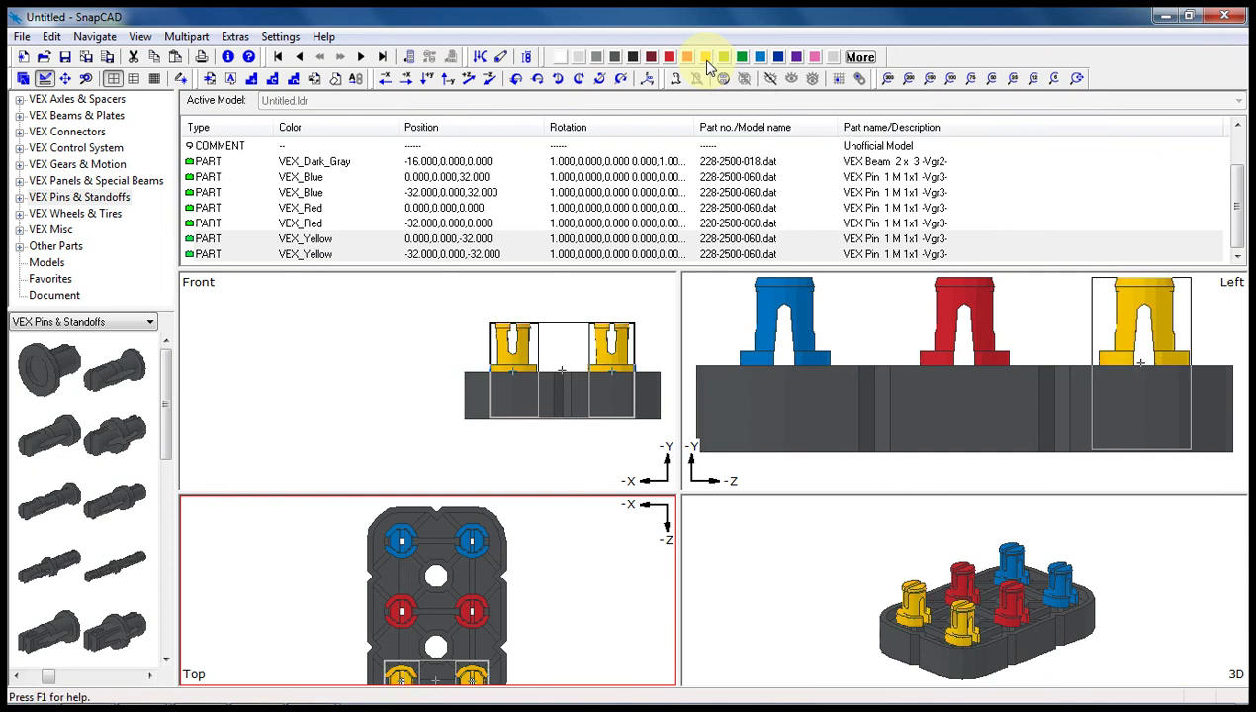
left_click(552, 650)
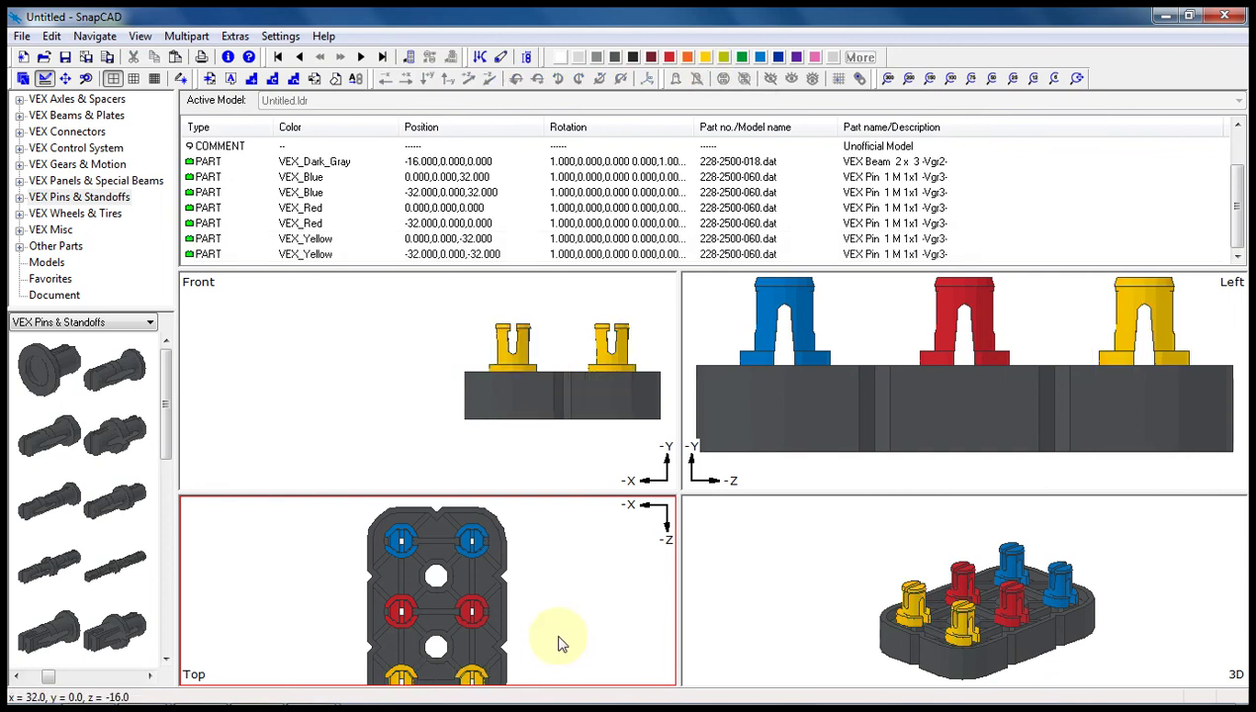
scroll(557, 643, "down", 1)
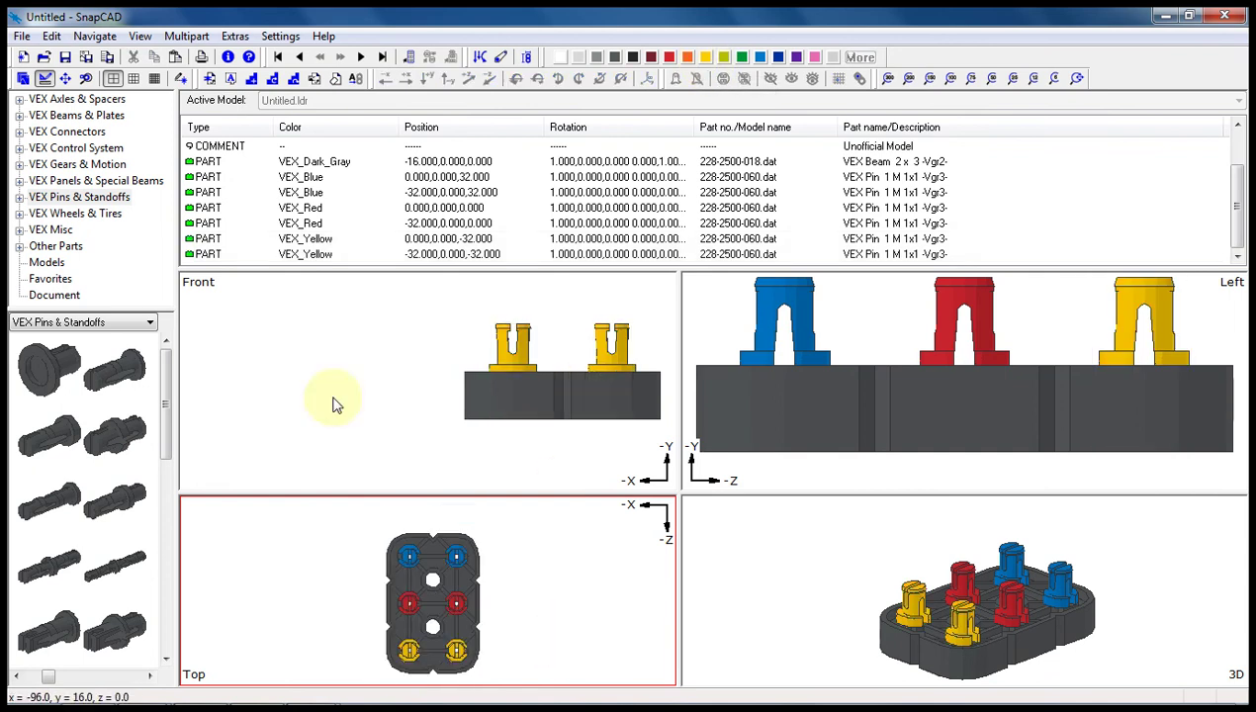
Step: Fit all views and move the top-right blue pin off the beam to 32,0,32
left_click(1077, 78)
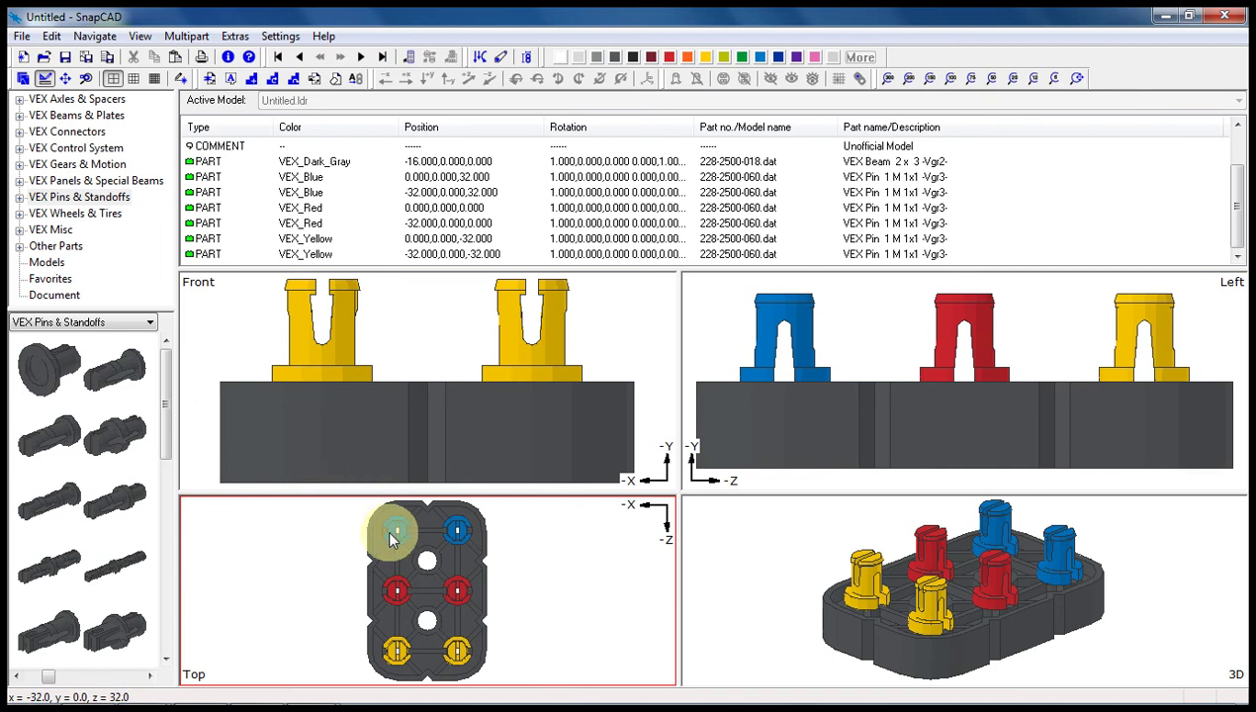
left_click(459, 531)
left_click_drag(515, 543, 517, 544)
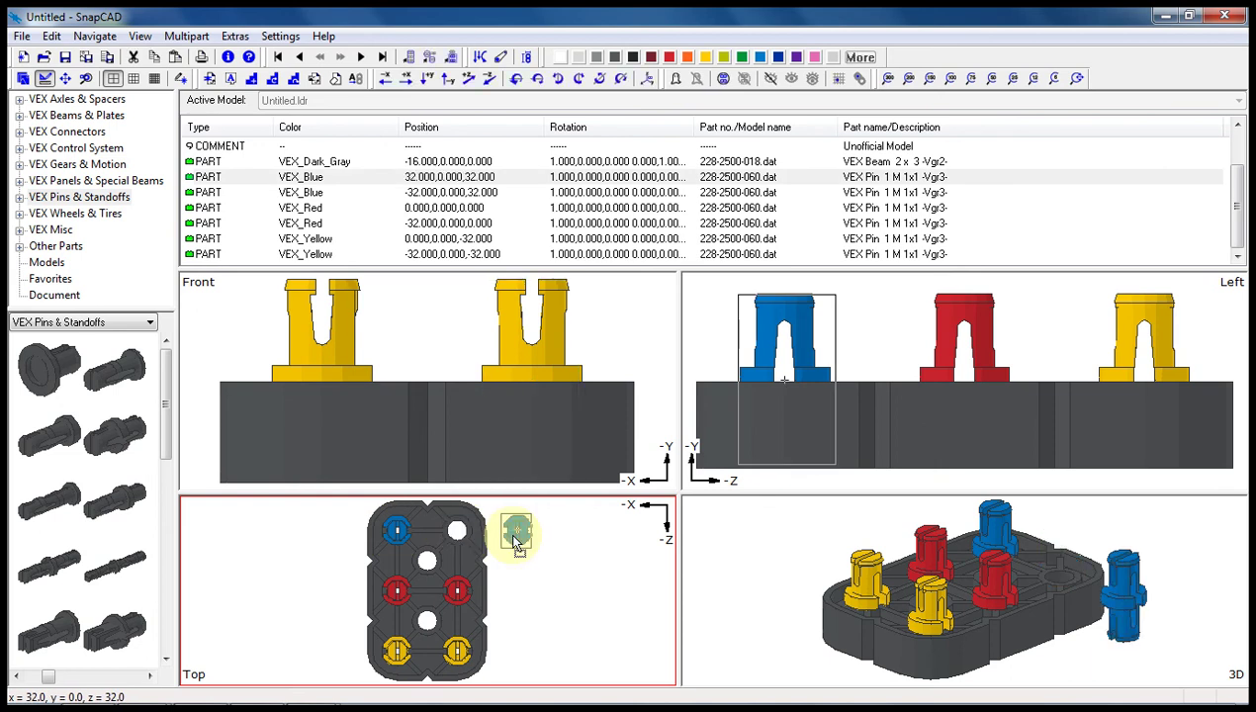
Step: Drag the other blue pin around and back into the top-left hole at -32,0,32
left_click(400, 530)
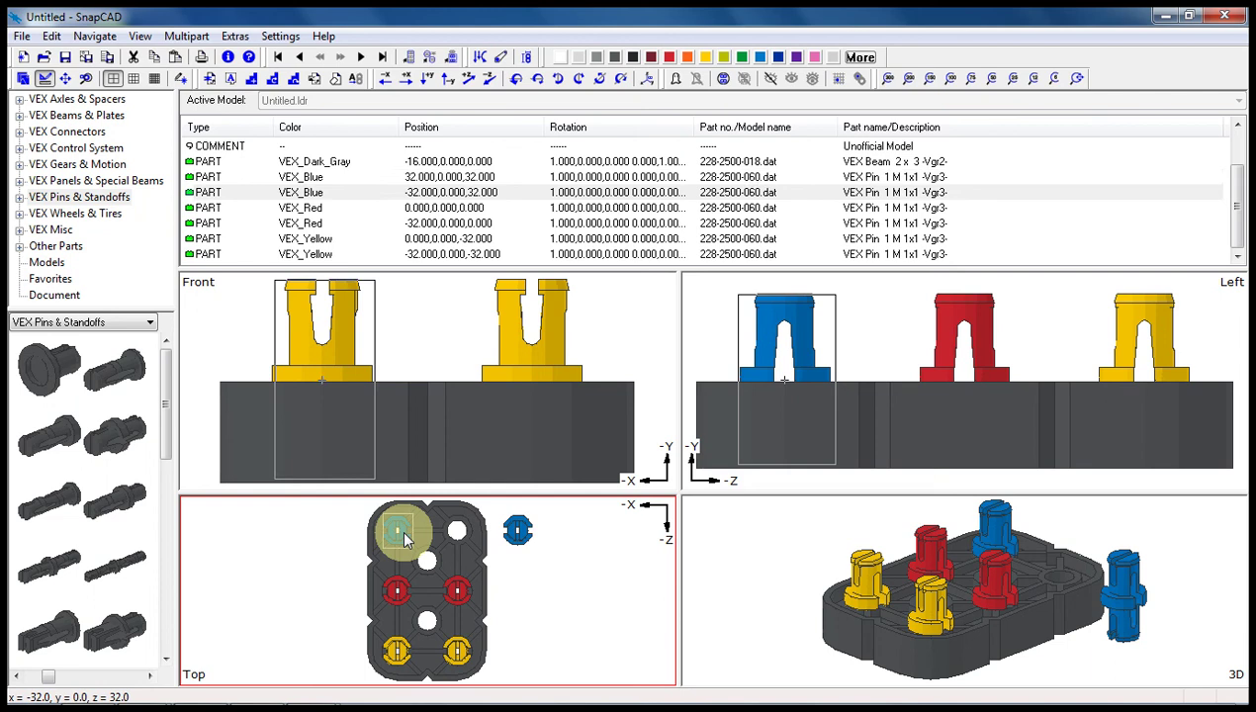
left_click_drag(406, 531, 429, 531)
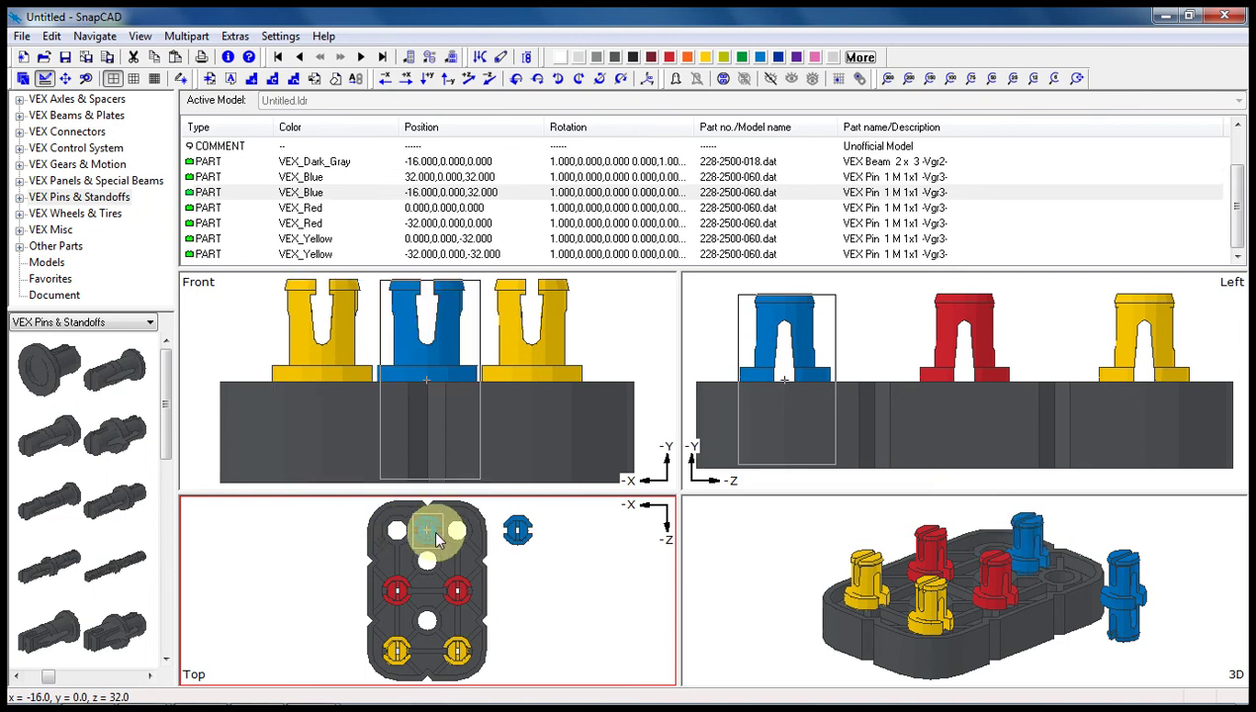
left_click_drag(439, 540, 467, 539)
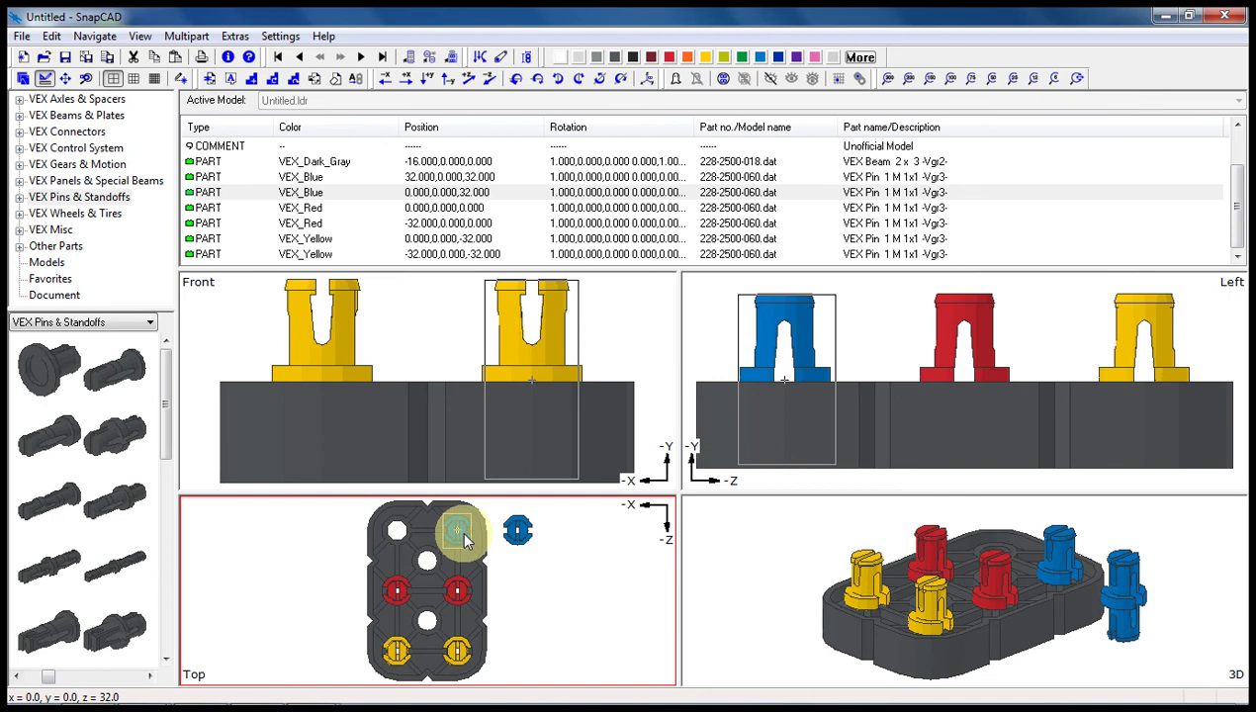
left_click_drag(465, 539, 405, 535)
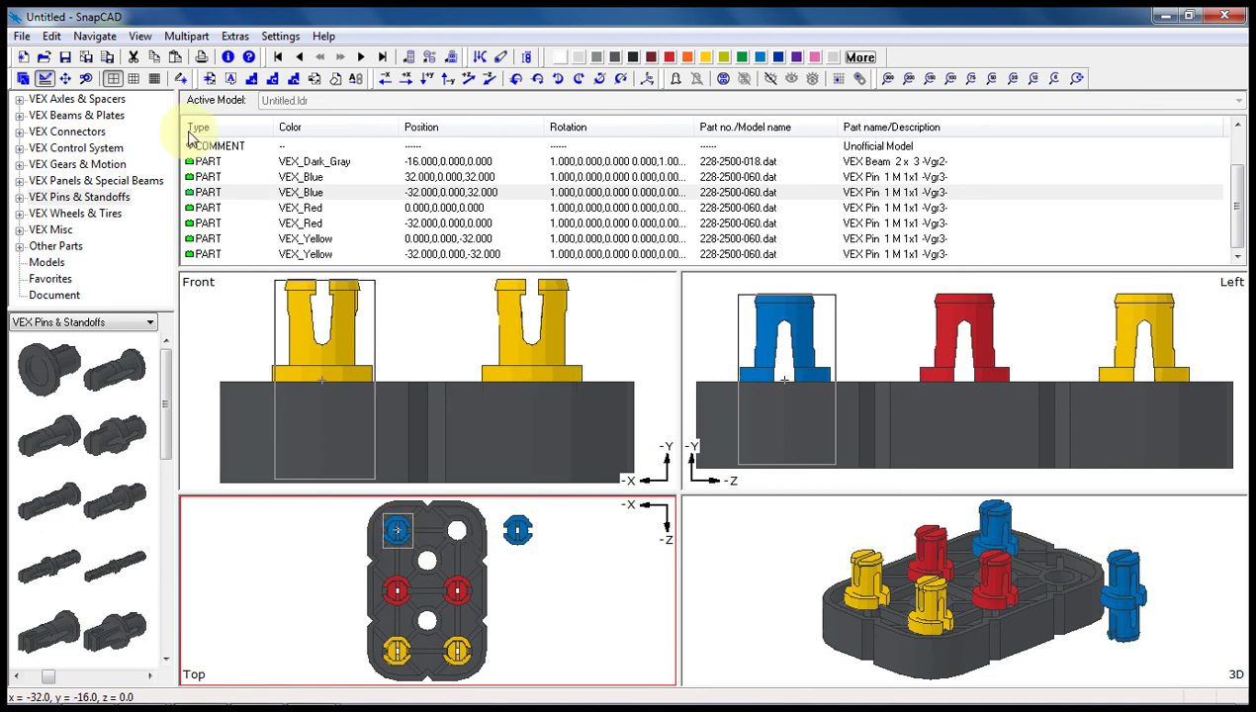
Step: Switch to medium grid steps and drag the blue pin toward the top-right hole
left_click(135, 79)
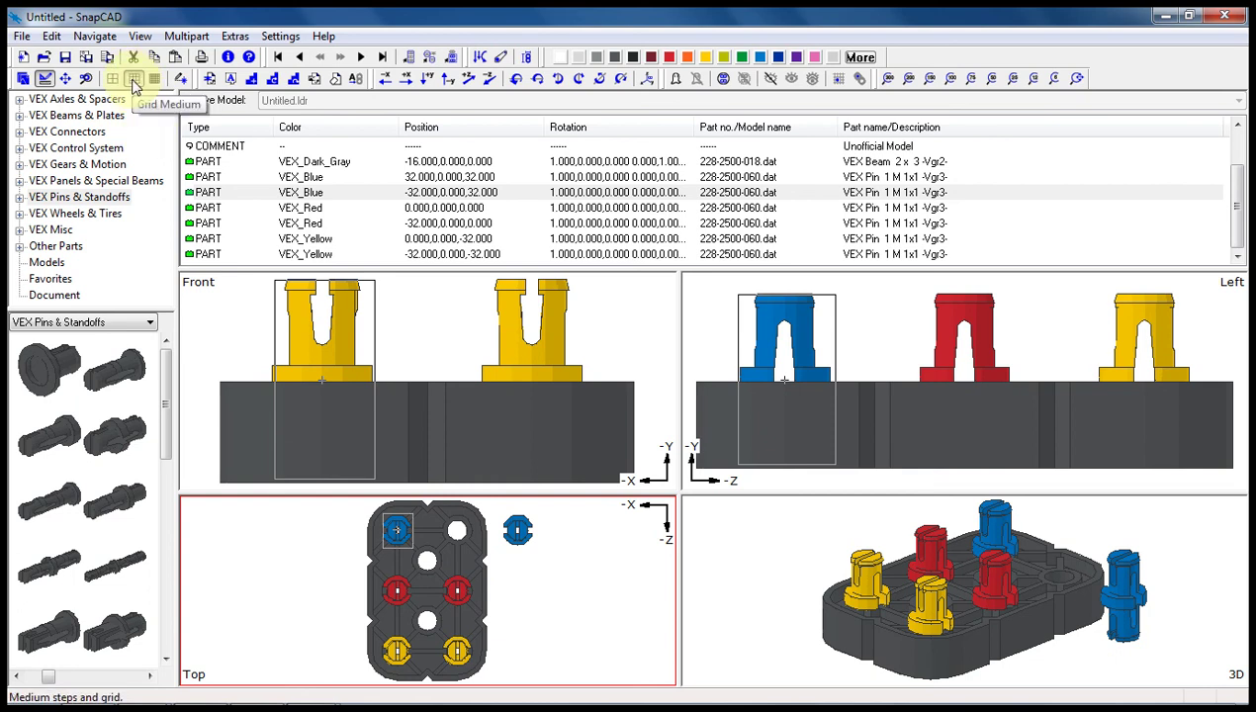
left_click(403, 539)
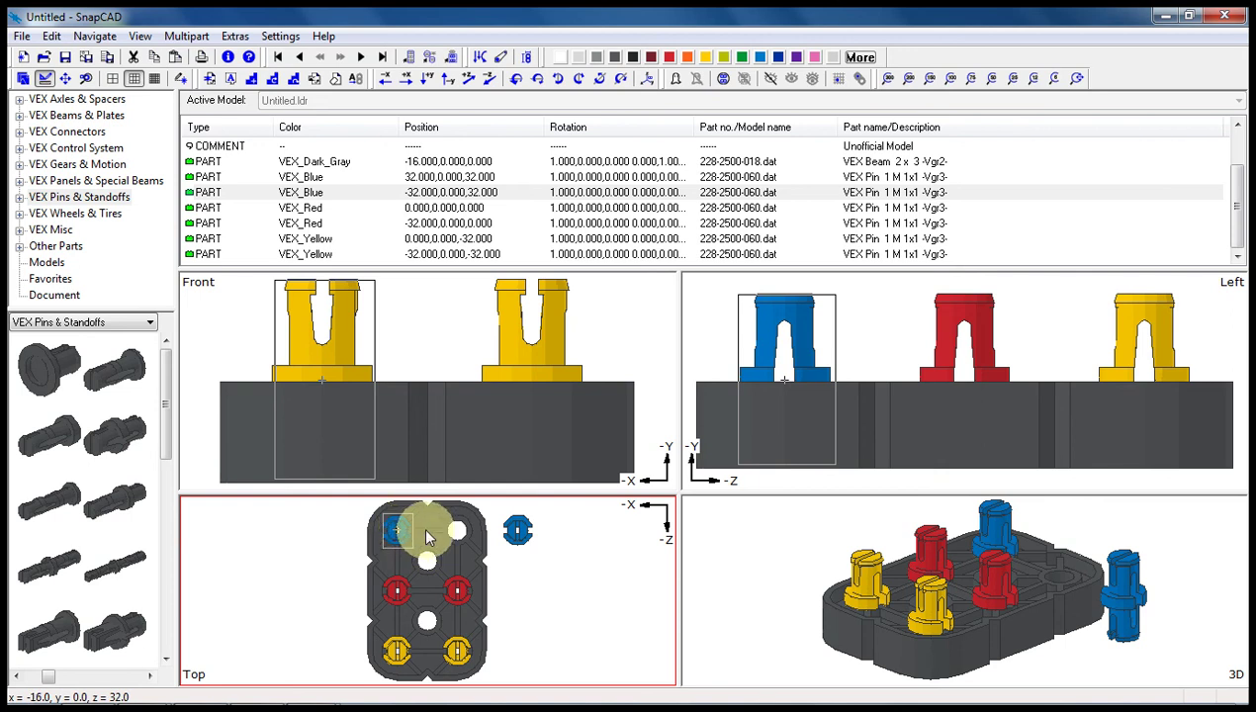
left_click(430, 537)
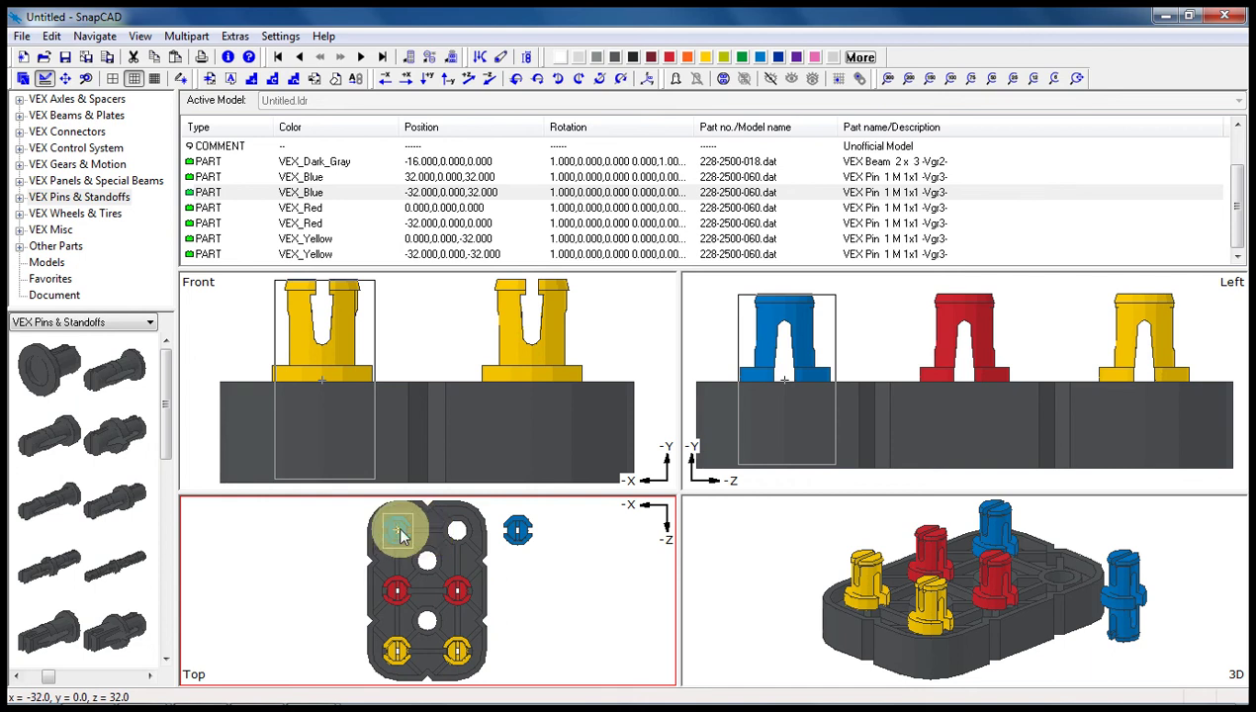
left_click_drag(432, 537, 408, 532)
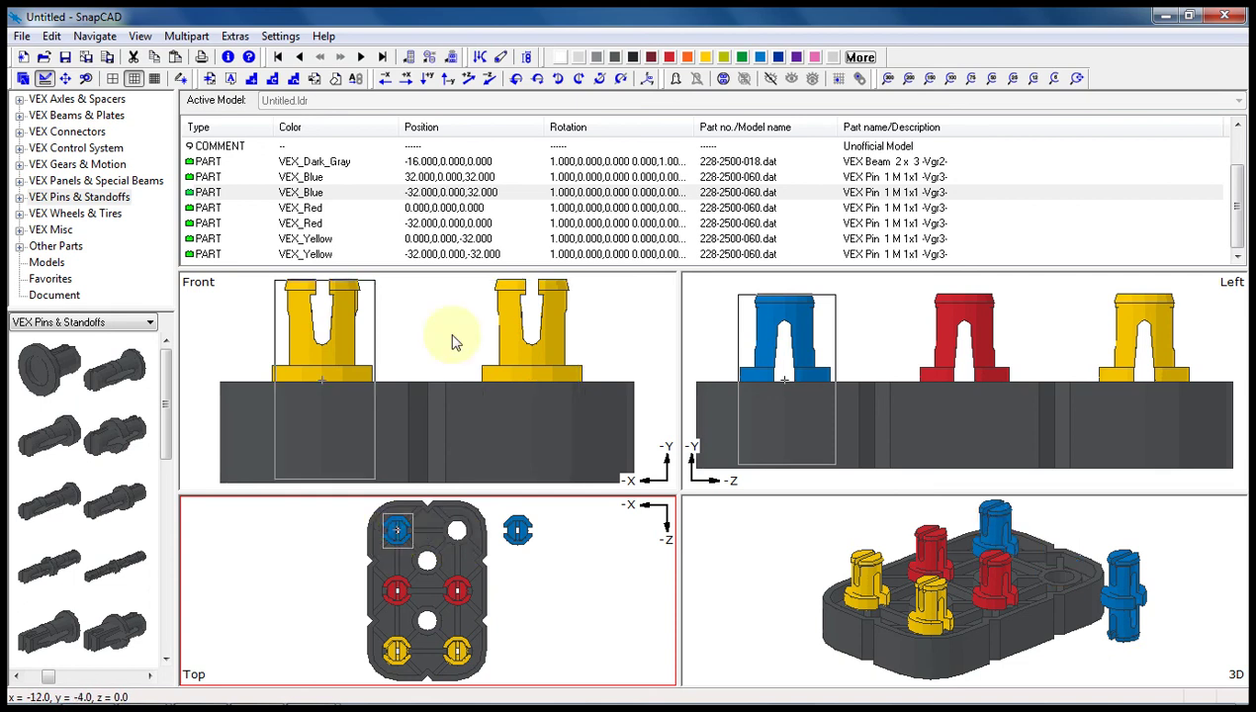
Step: Nudge the blue pin right with Move +X, then return it to the top-left hole
left_click(406, 83)
left_click(405, 83)
left_click(405, 83)
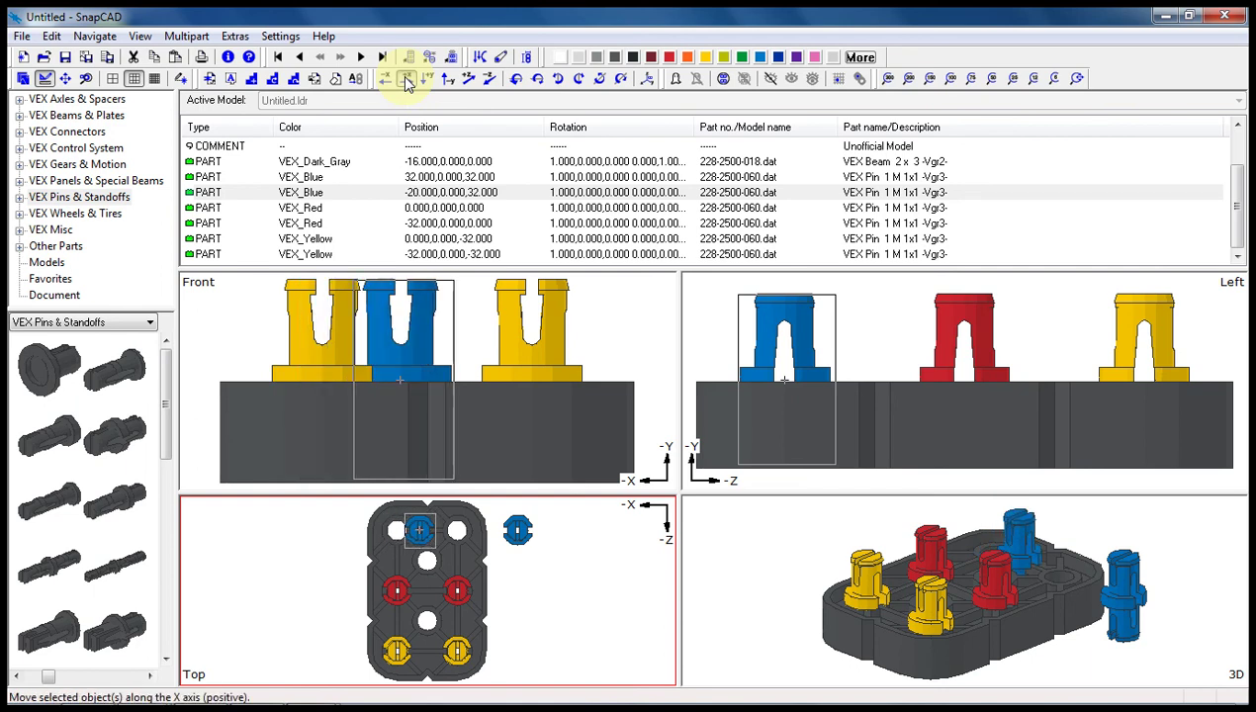
left_click(406, 83)
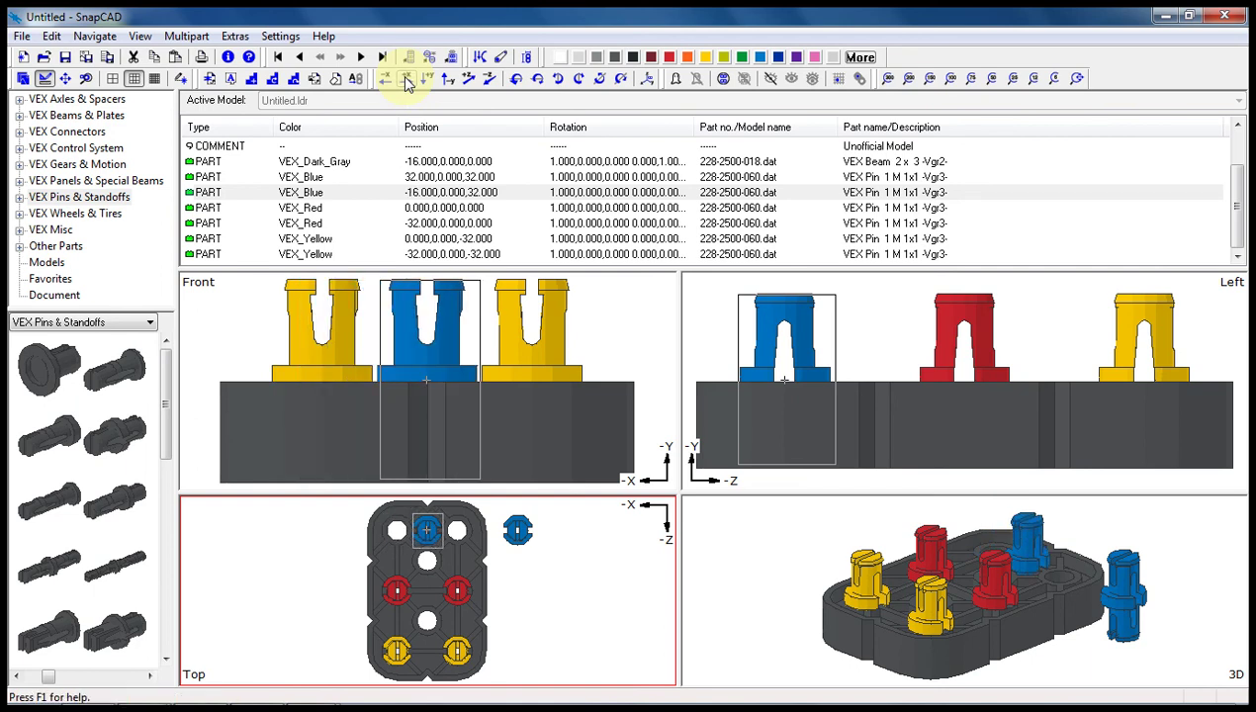
left_click(405, 84)
left_click(406, 83)
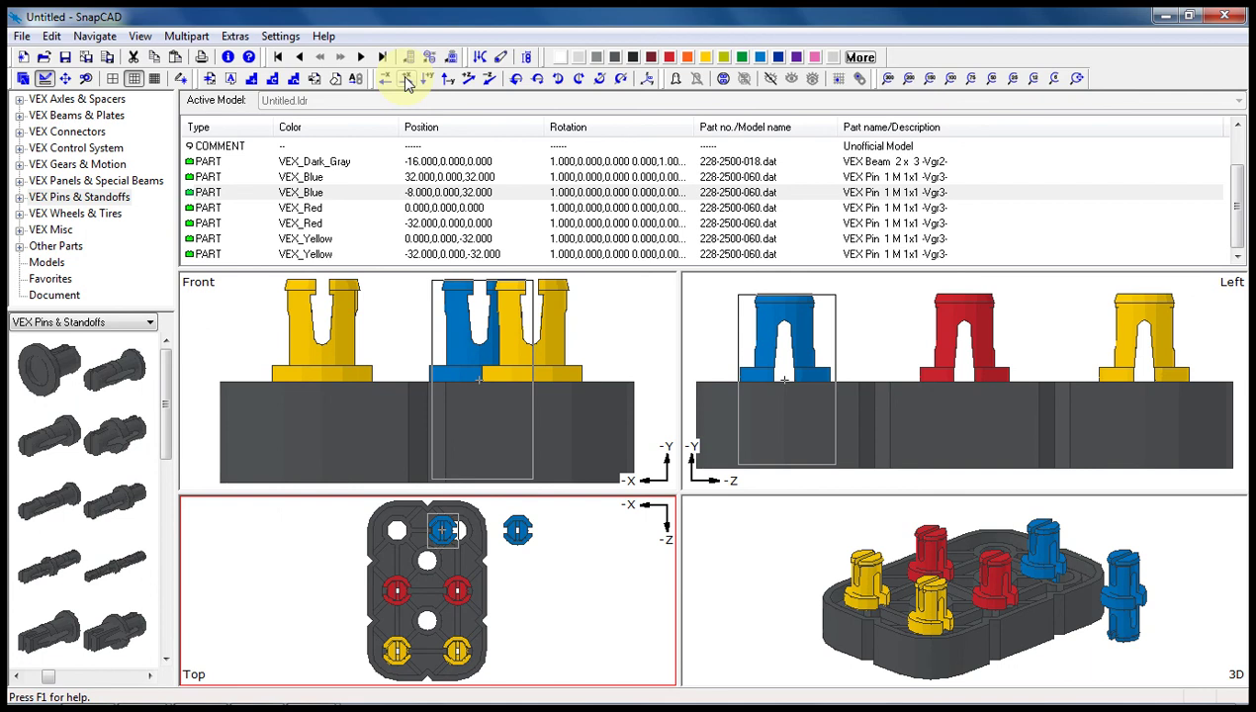
left_click(405, 83)
left_click(407, 83)
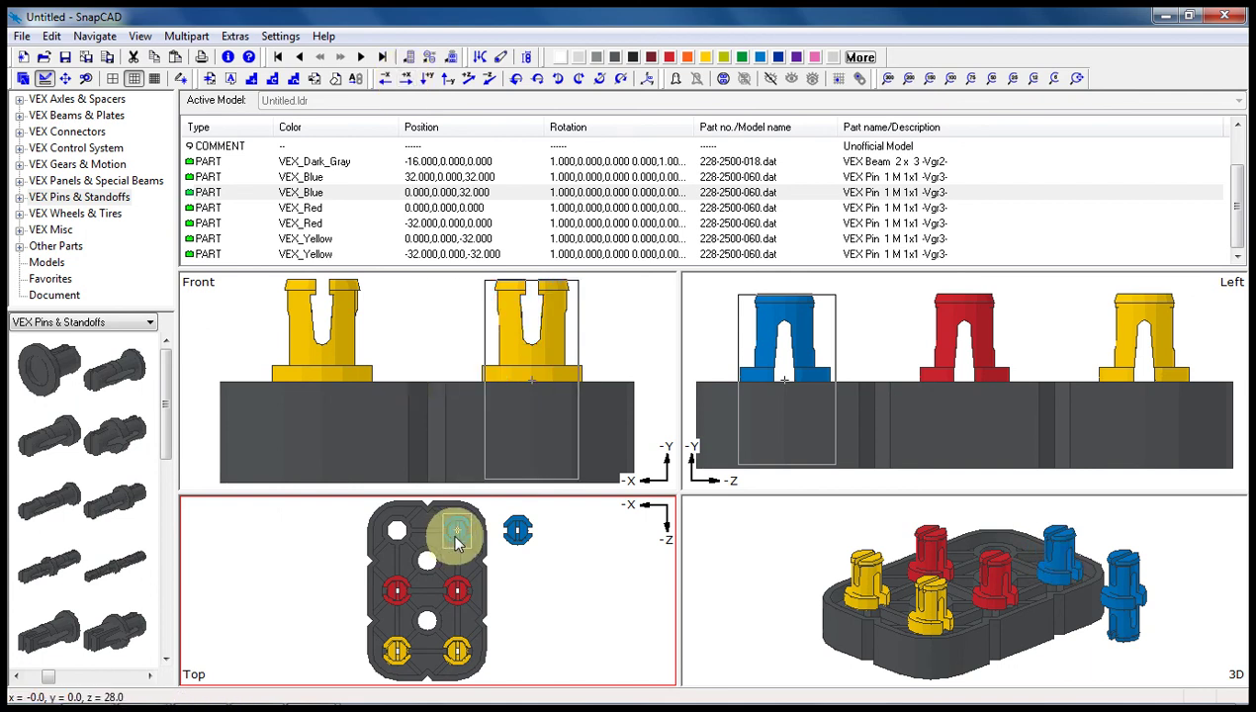
left_click(395, 535)
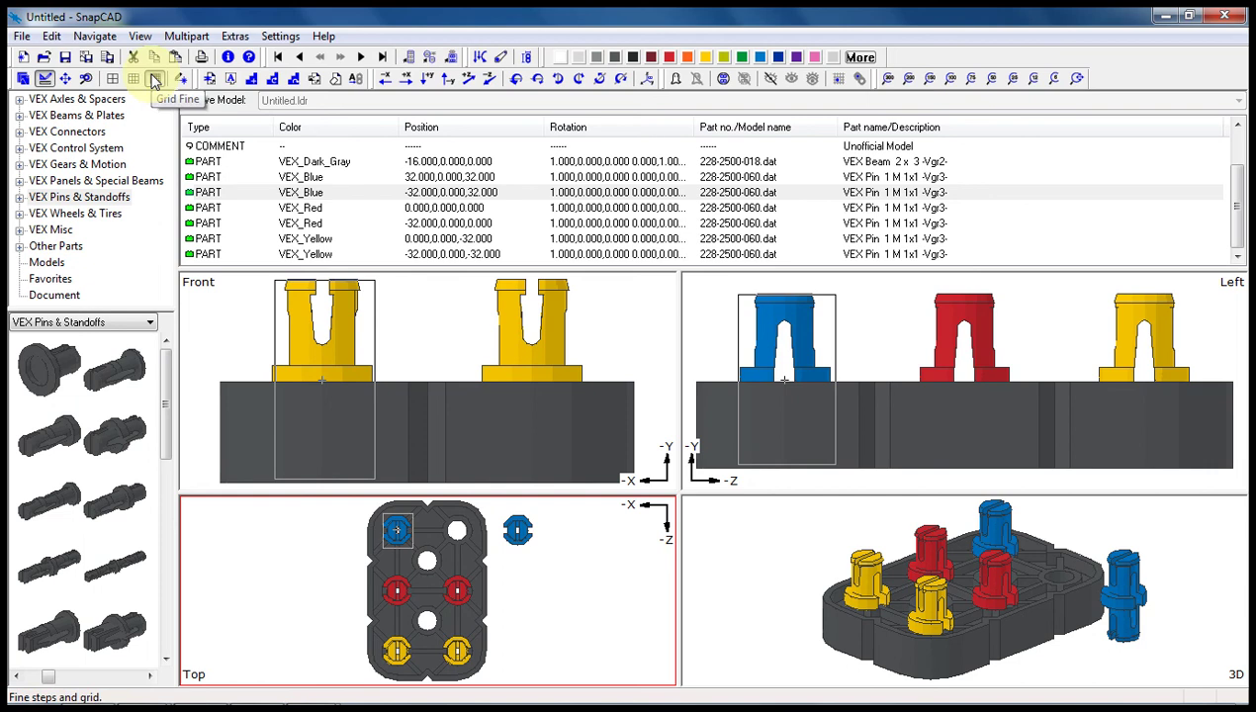
Step: Switch to fine grid steps and nudge the blue pin along +X until it reads 0,0,32
left_click(155, 80)
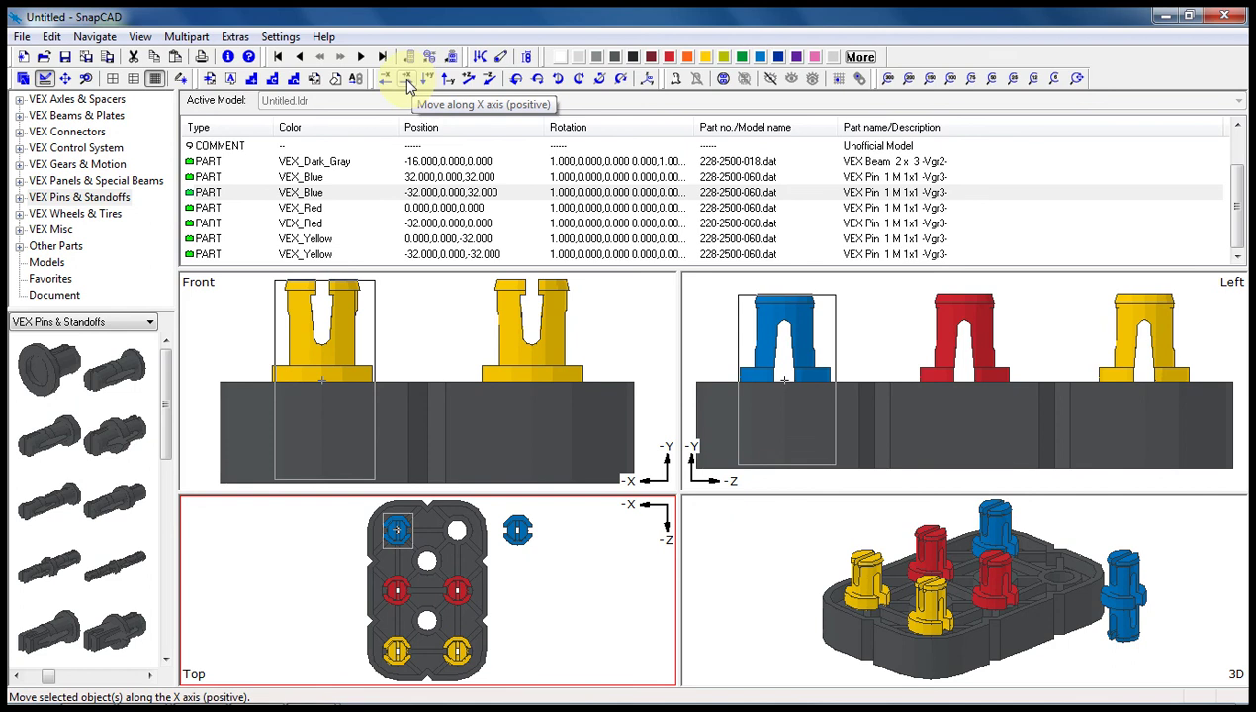
left_click(405, 80)
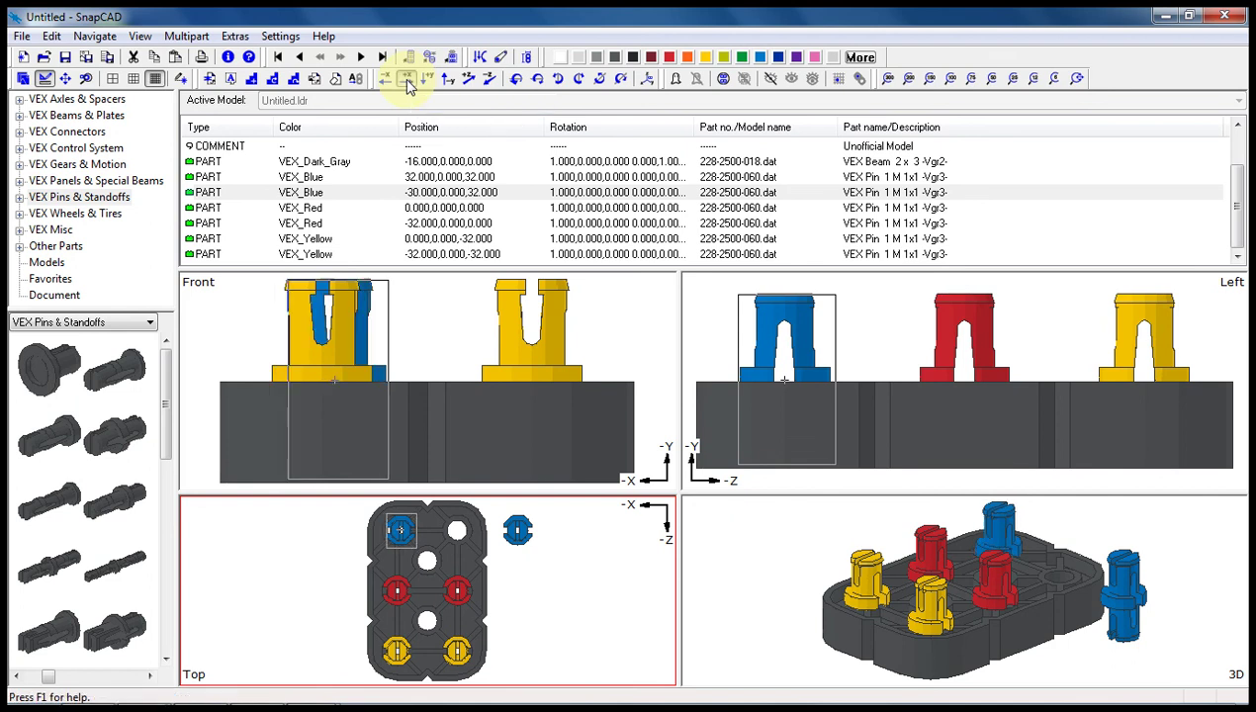
left_click(405, 80)
left_click(405, 80)
left_click(405, 80)
left_click(406, 80)
left_click(406, 80)
left_click(406, 80)
left_click(406, 81)
left_click(406, 80)
left_click(406, 80)
left_click(406, 80)
left_click(405, 80)
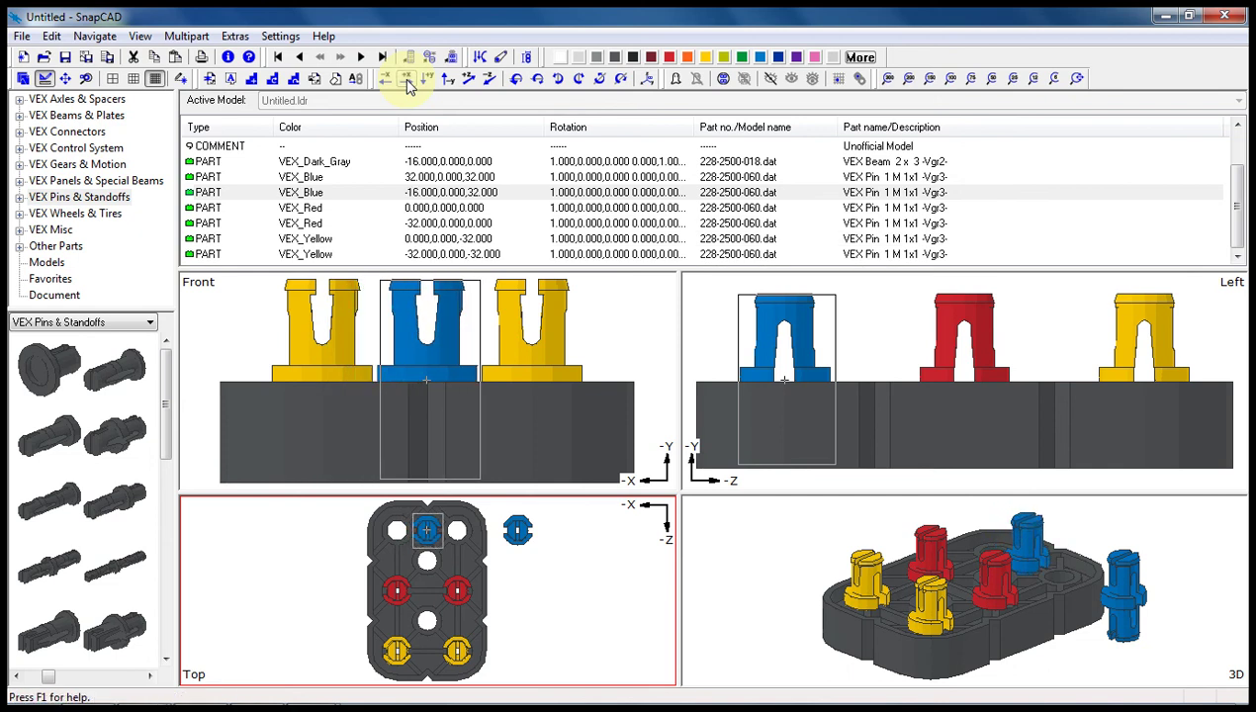
left_click(406, 79)
left_click(407, 79)
left_click(407, 80)
left_click(407, 80)
left_click(407, 79)
left_click(407, 79)
left_click(407, 80)
left_click(407, 79)
left_click(406, 79)
left_click(407, 80)
left_click(406, 79)
left_click(407, 80)
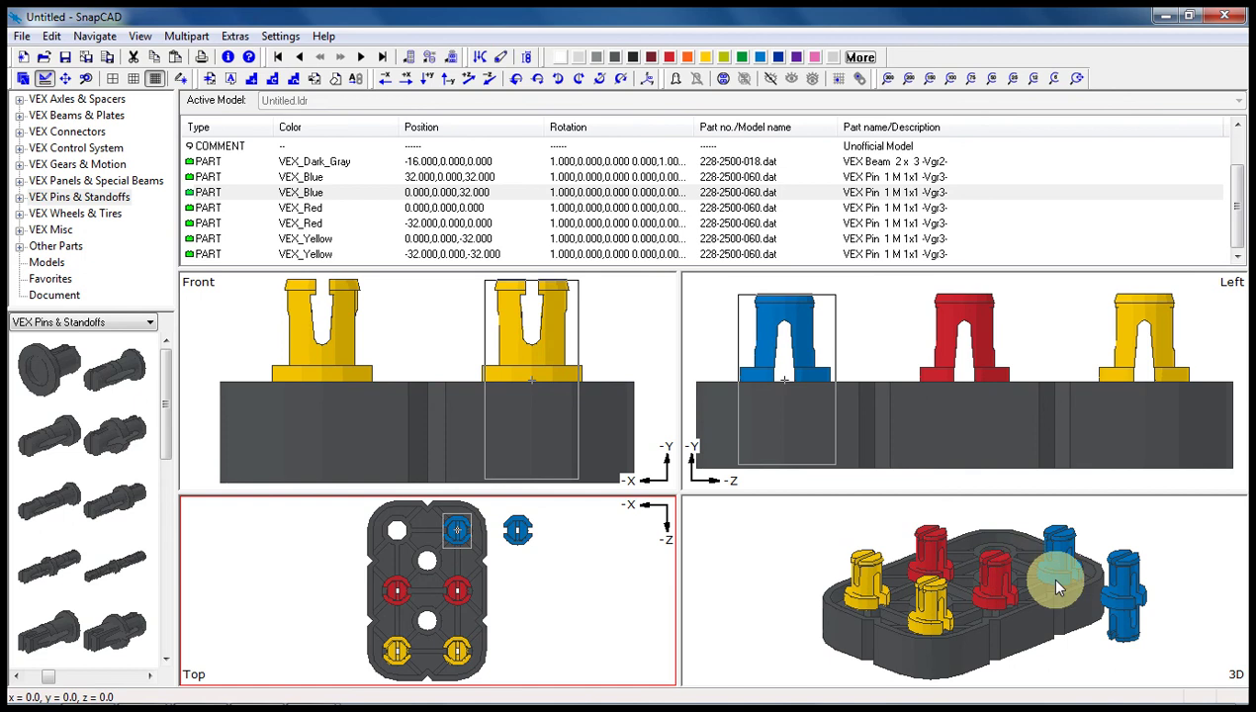
Step: Inspect the pins in 3D, then try dragging the blue pin toward the top-left hole with fine steps
left_click_drag(1009, 613, 1031, 613)
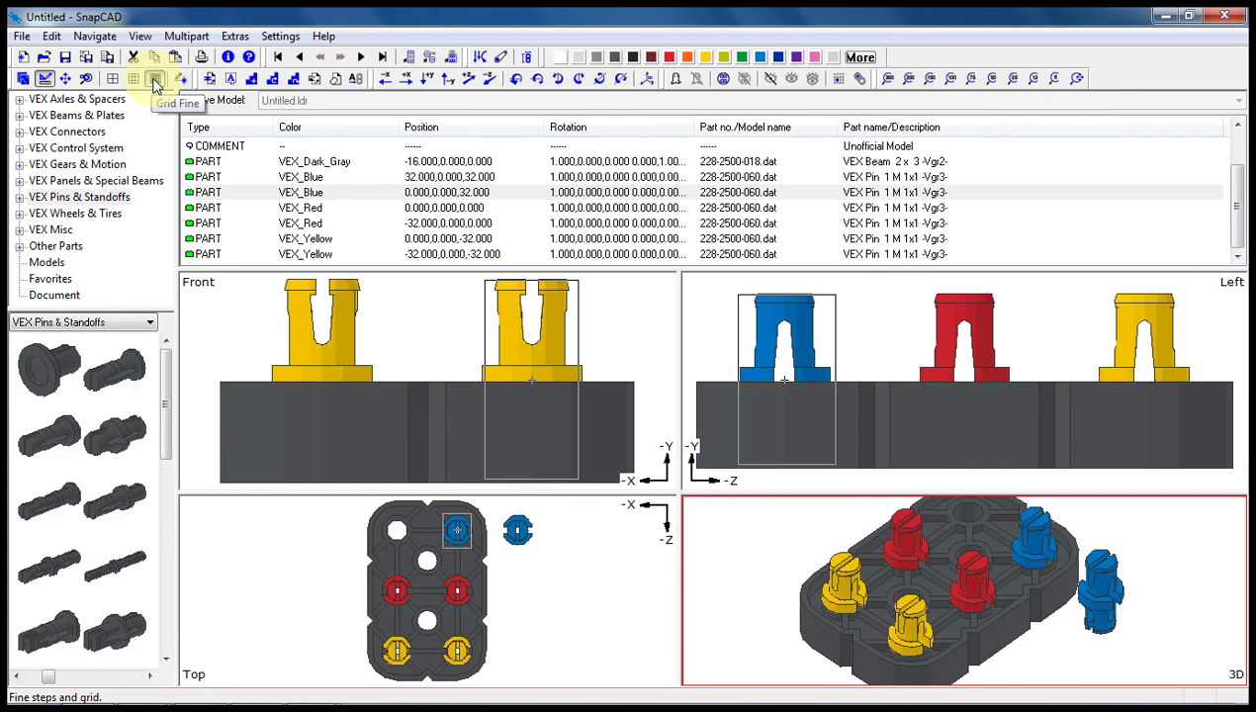
left_click(155, 79)
left_click(395, 534)
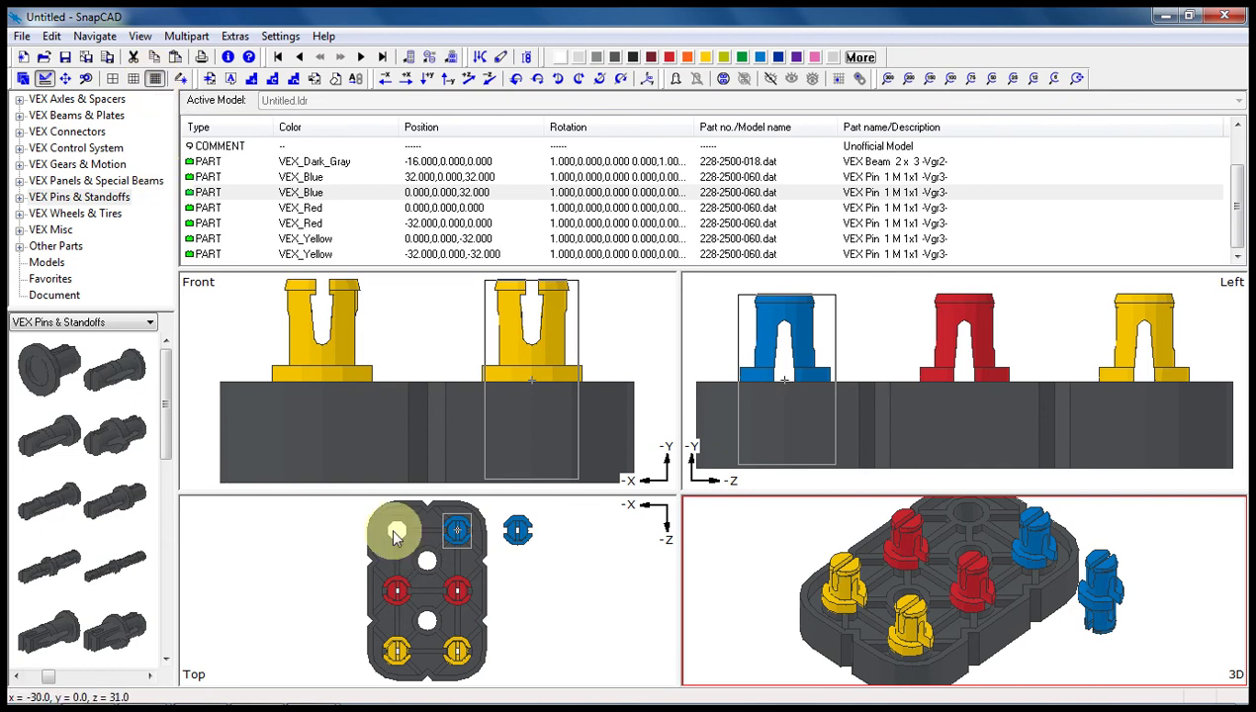
left_click(457, 534)
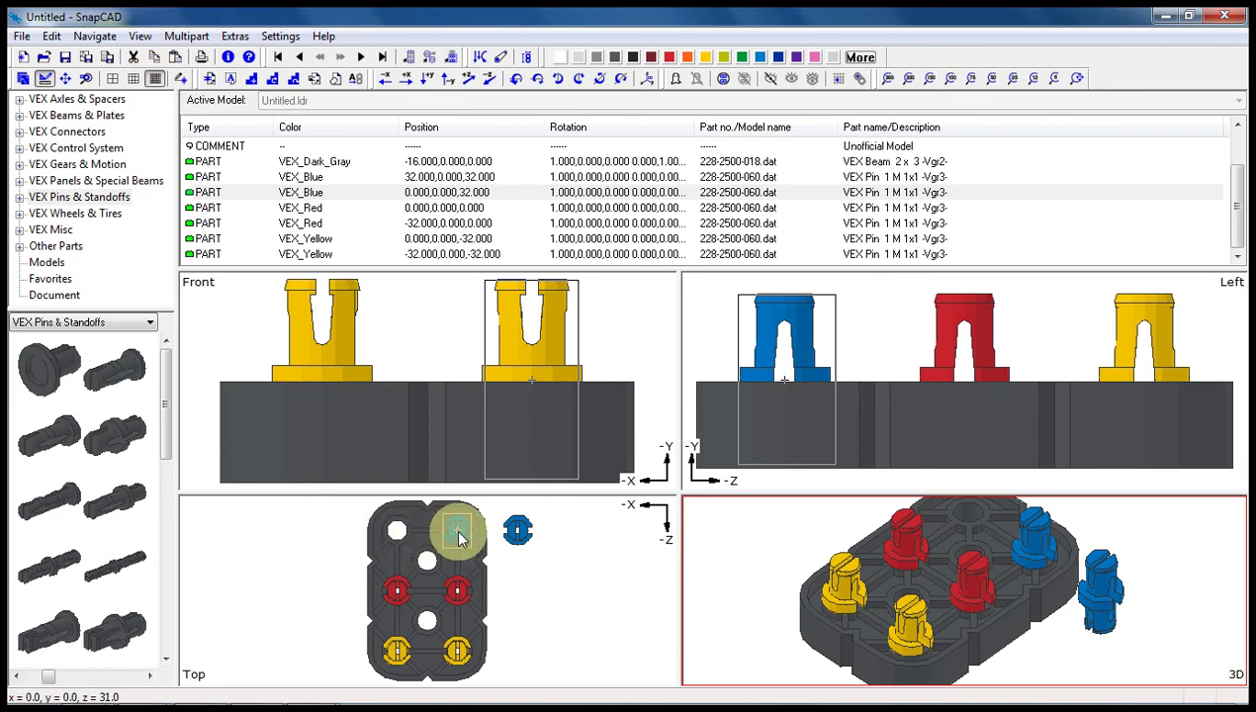
mouse_move(460, 539)
left_mouse_down()
mouse_move(395, 534)
mouse_move(457, 537)
left_mouse_up()
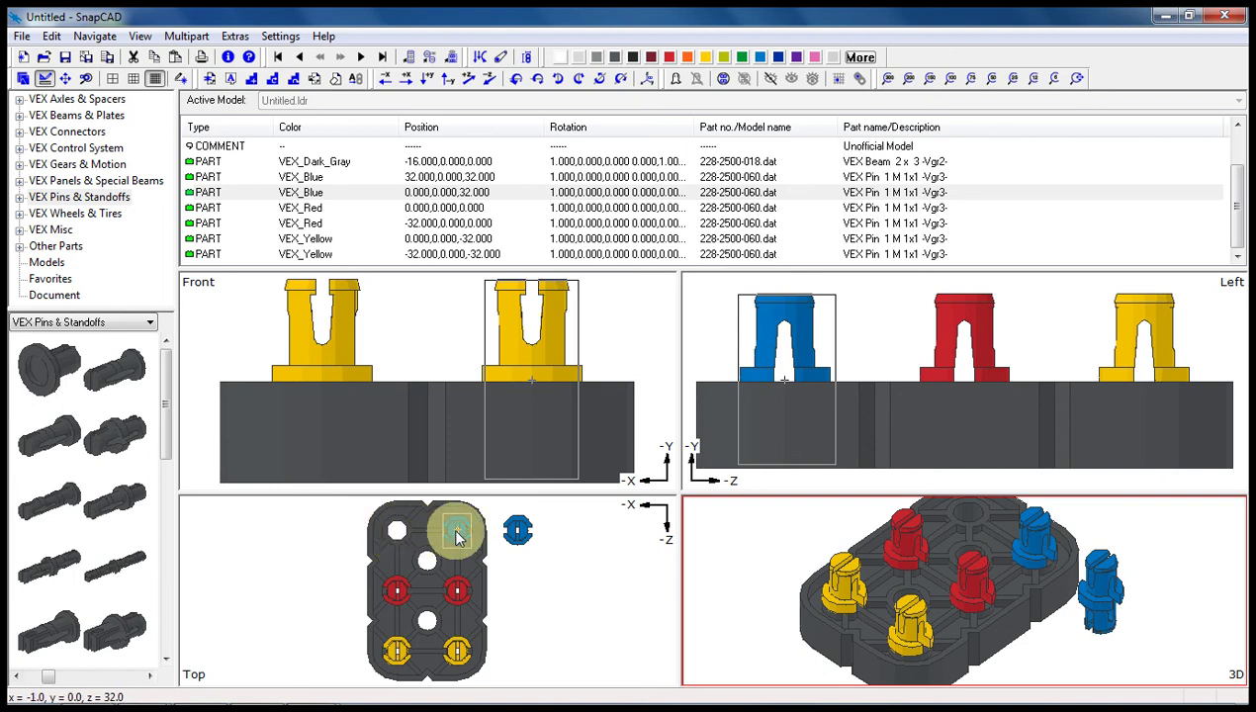
mouse_move(457, 537)
left_mouse_down()
mouse_move(397, 534)
mouse_move(457, 537)
left_mouse_up()
Step: Switch to coarse grid steps and bring the blue pin back to 0,0,32
left_click_drag(457, 537, 457, 537)
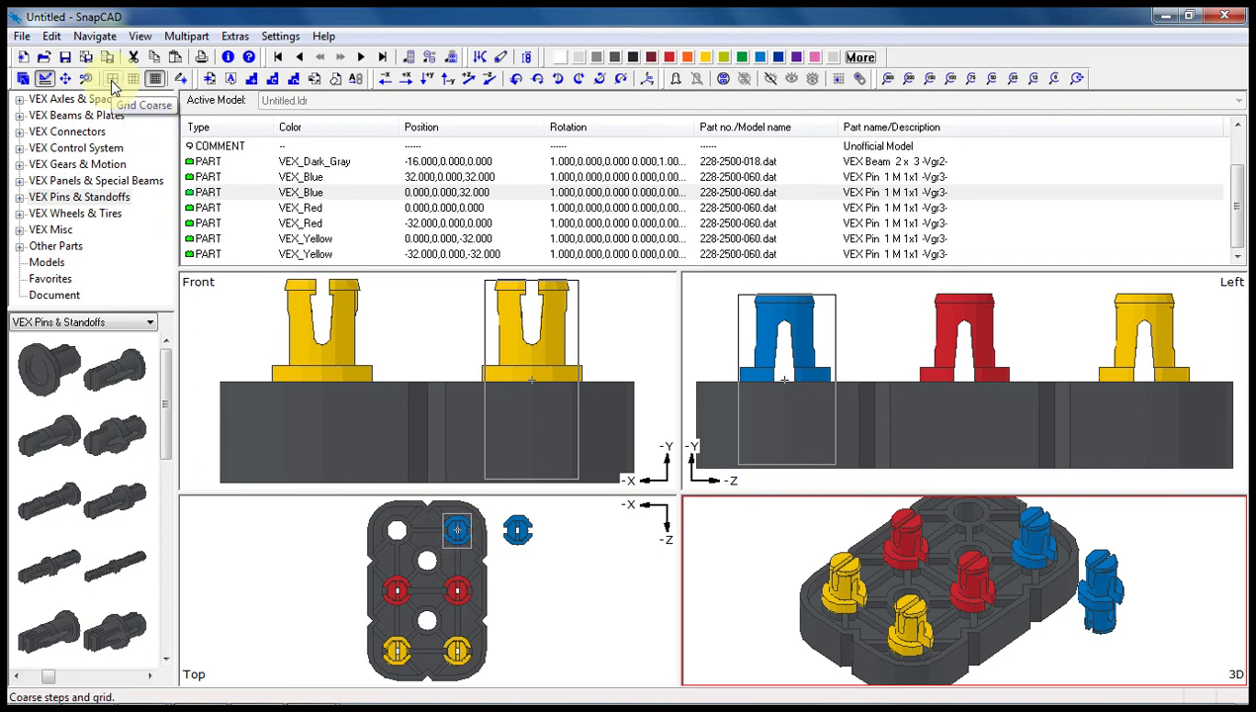
left_click(113, 85)
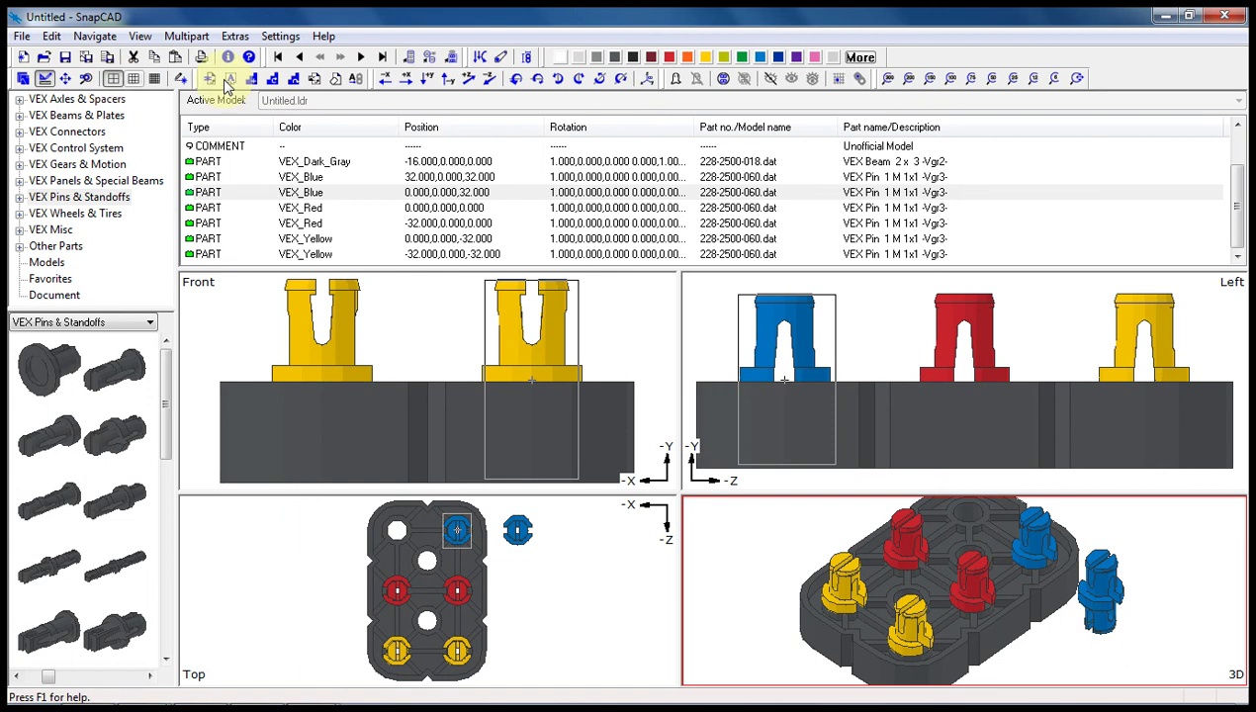
left_click(388, 87)
left_click(387, 87)
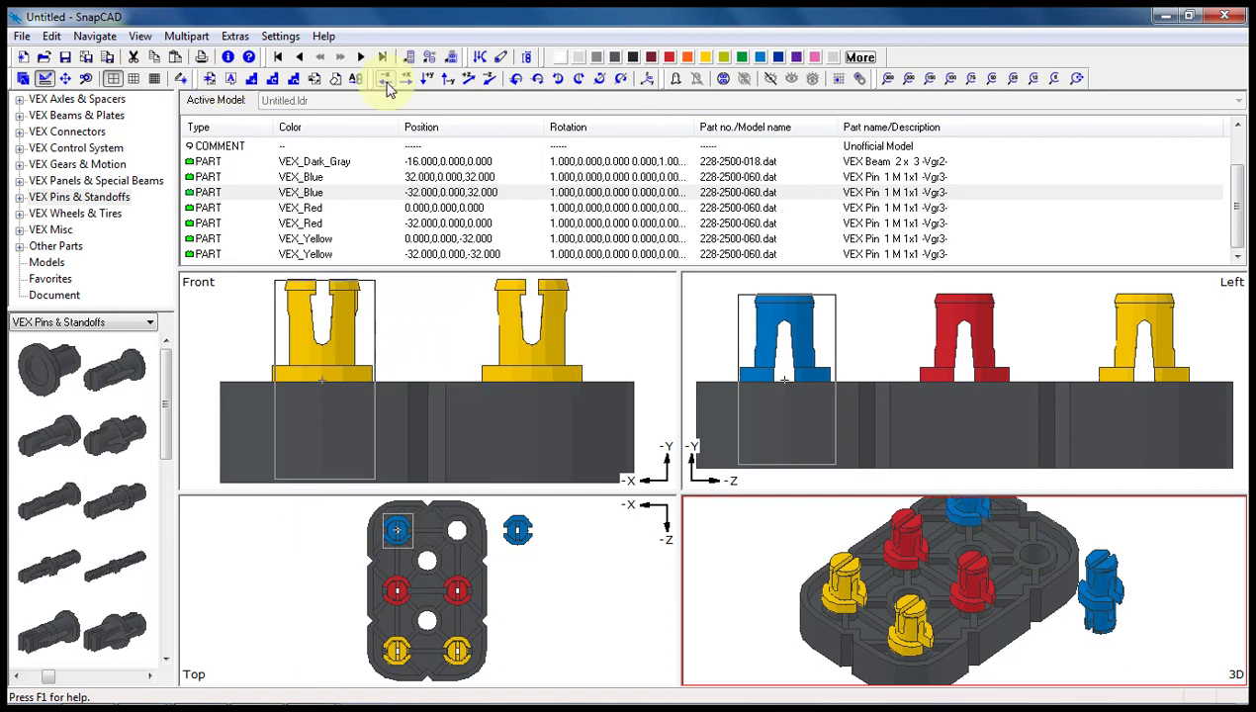
left_click(407, 507)
left_click_drag(427, 562, 458, 537)
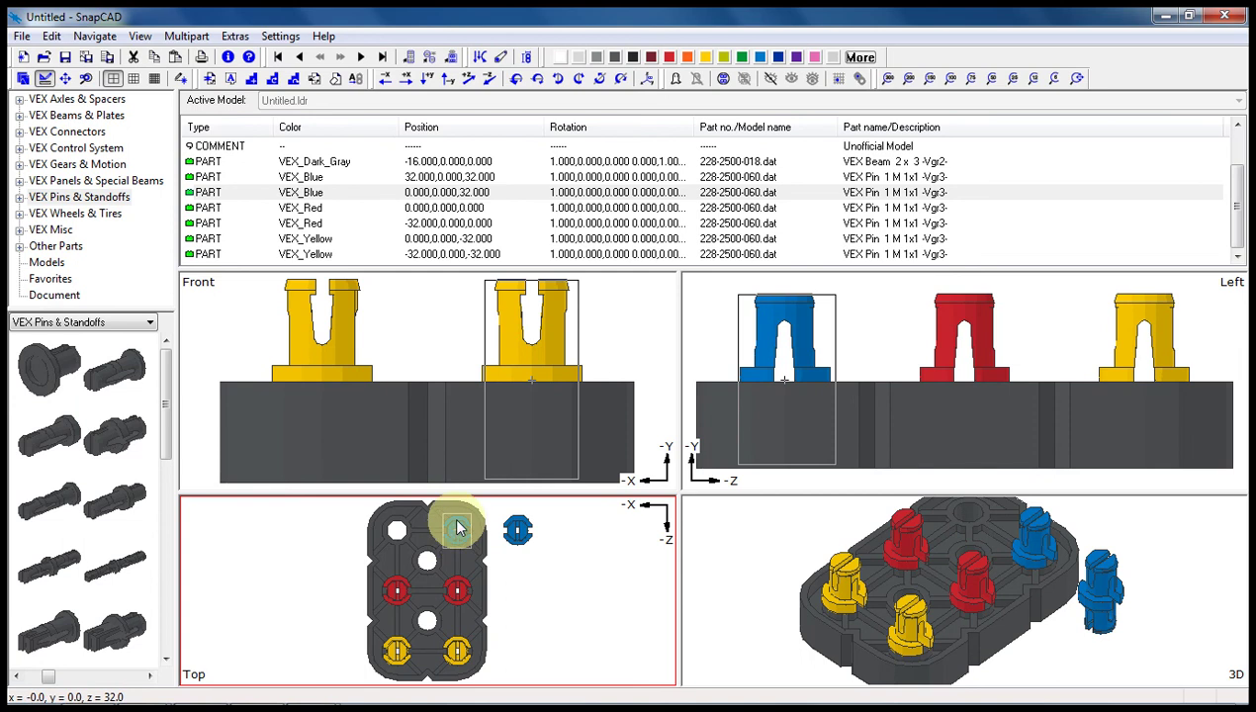
Step: Drag the two blue pins into the top-left and top-right holes, then select the beam
left_click(515, 528)
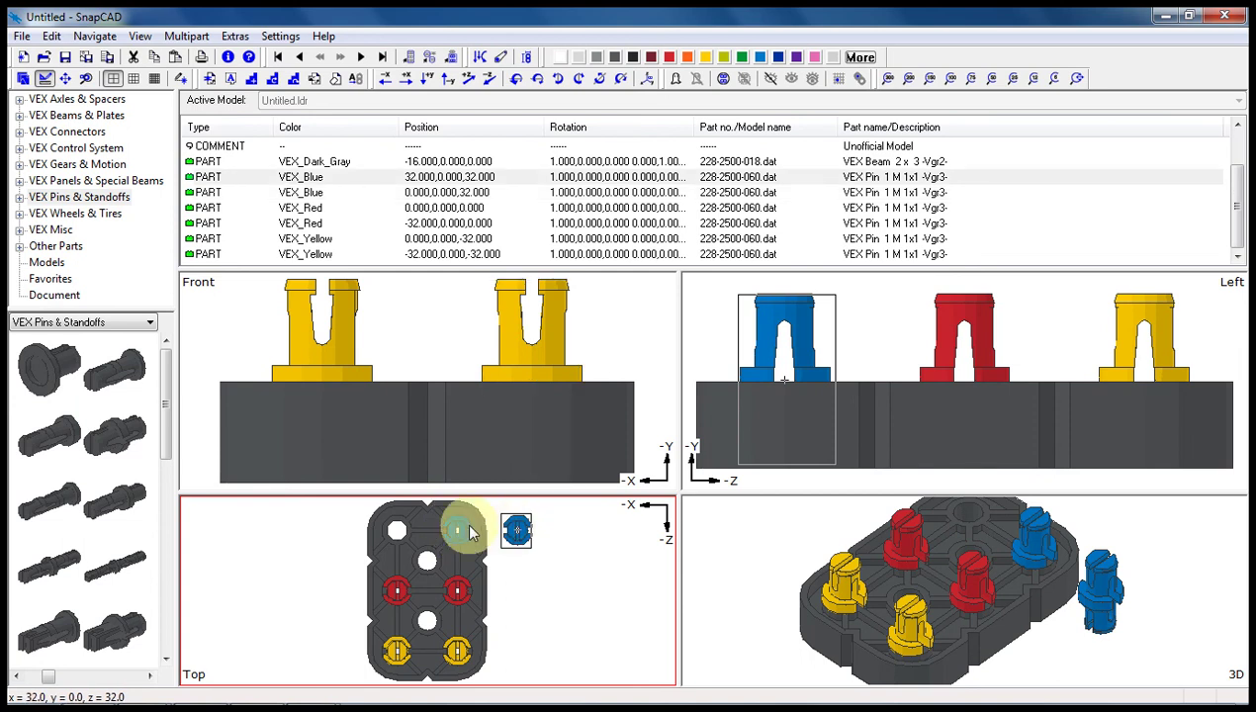
left_click_drag(460, 531, 400, 527)
left_click_drag(513, 526, 400, 536)
left_click(331, 161)
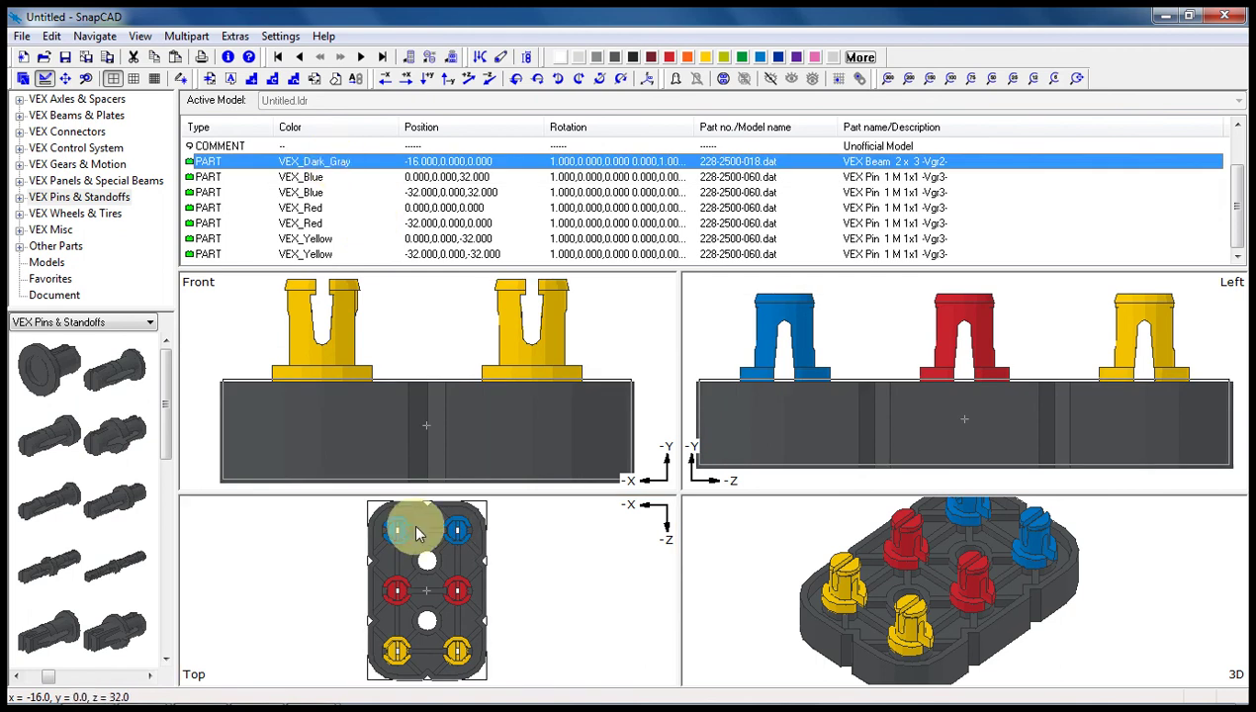
left_click(315, 178)
left_click(318, 194)
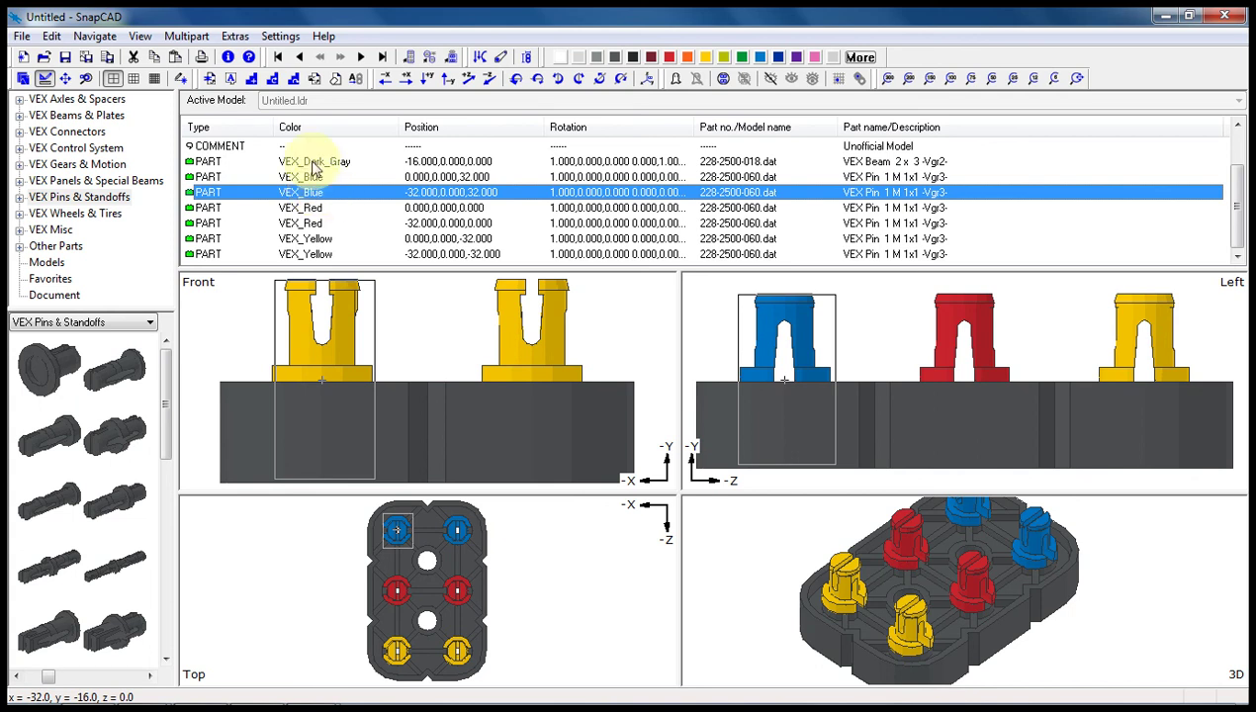
left_click_drag(315, 161, 310, 195)
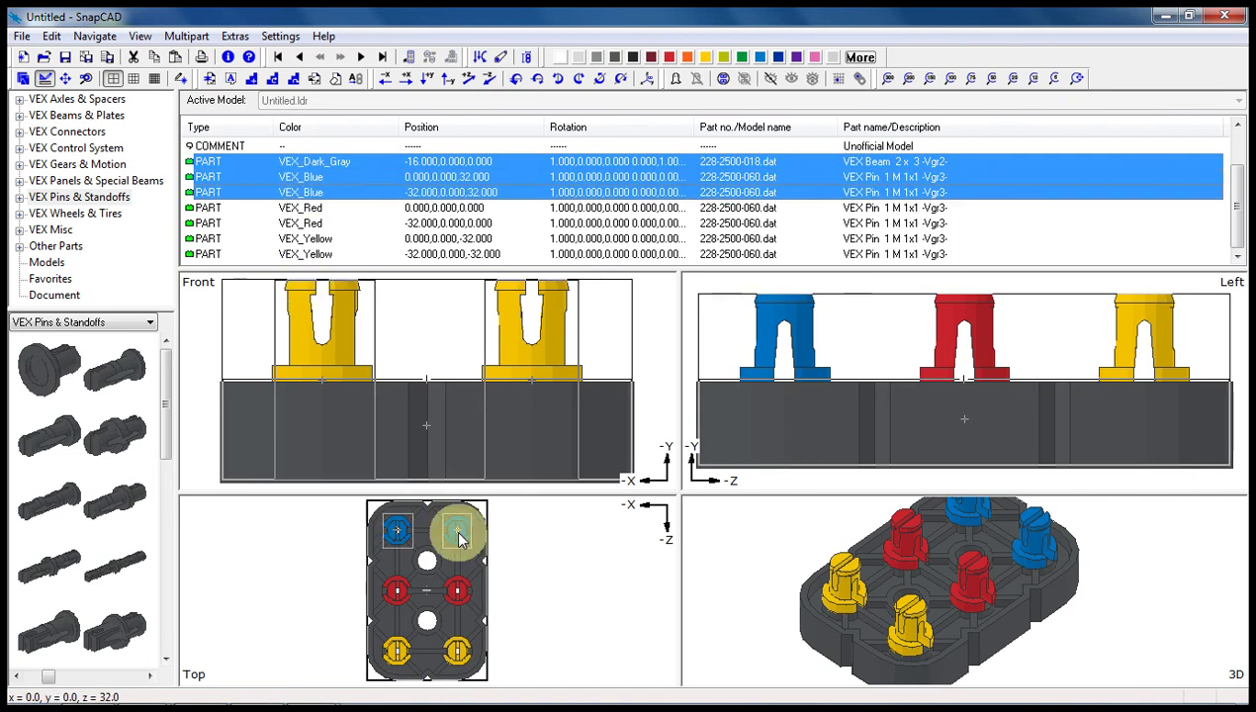
left_click(299, 550)
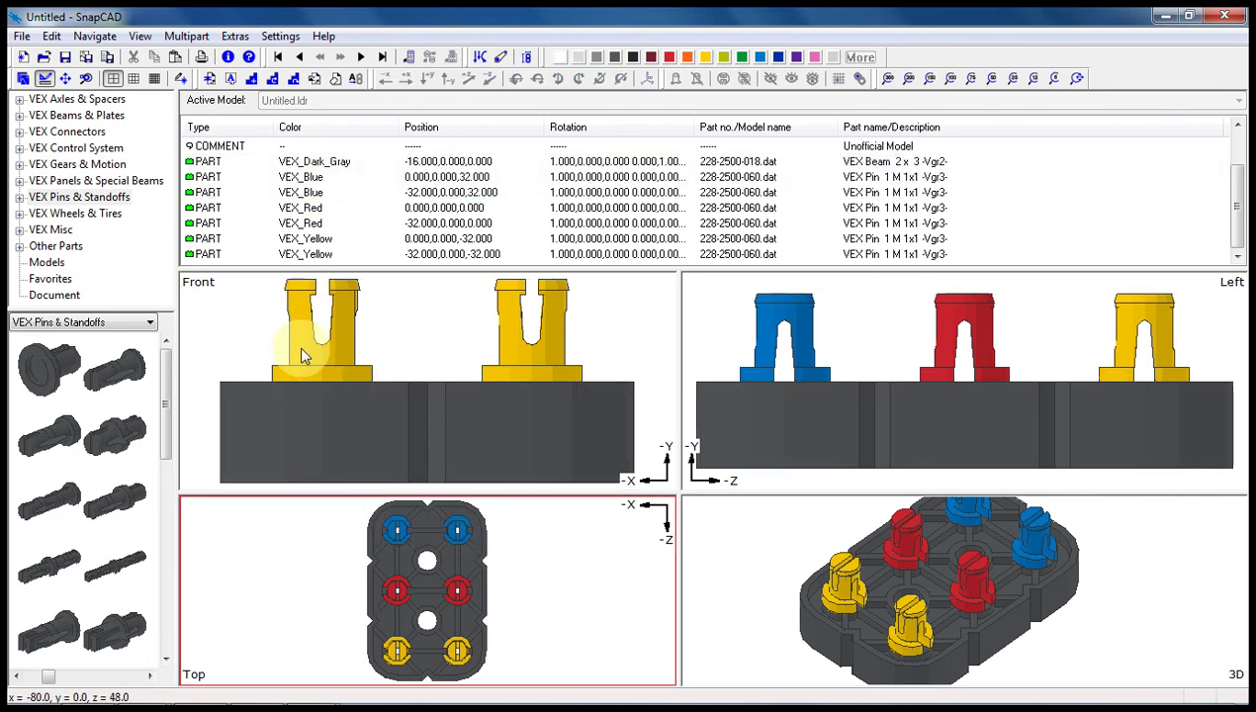
left_click(309, 192)
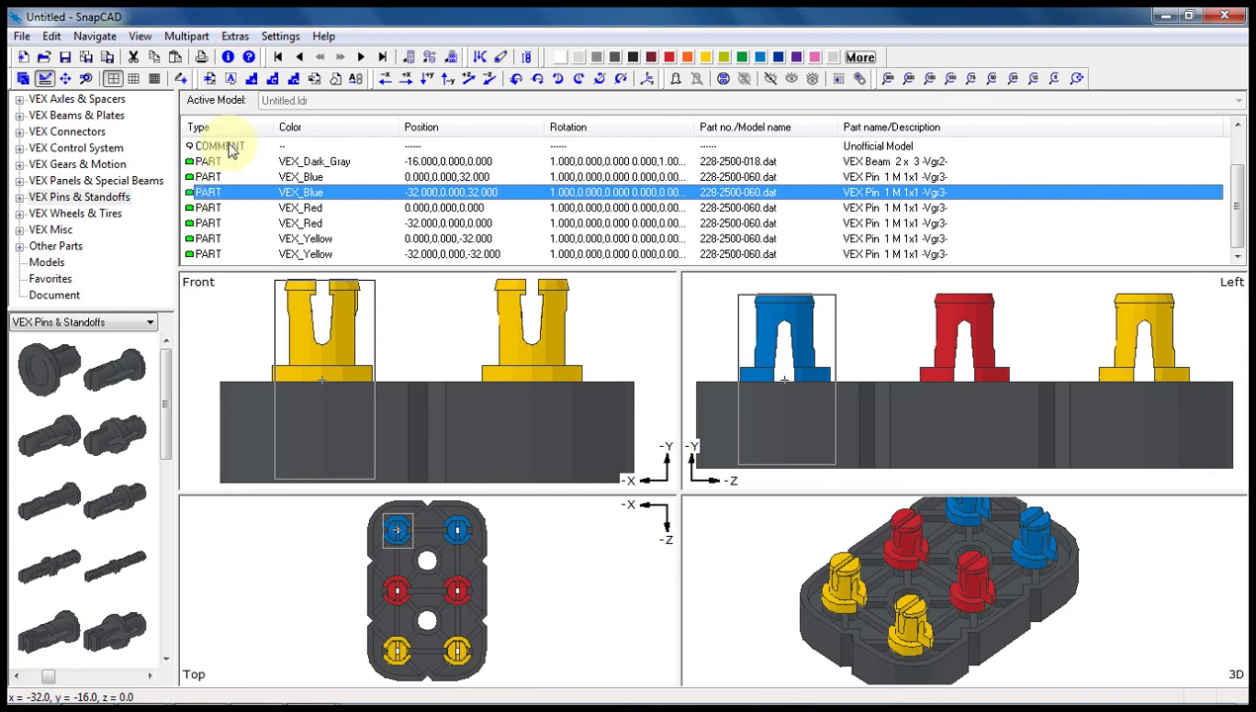
Step: Insert a STEP entry after the blue, red and yellow pin pairs in the parts list
left_click(252, 81)
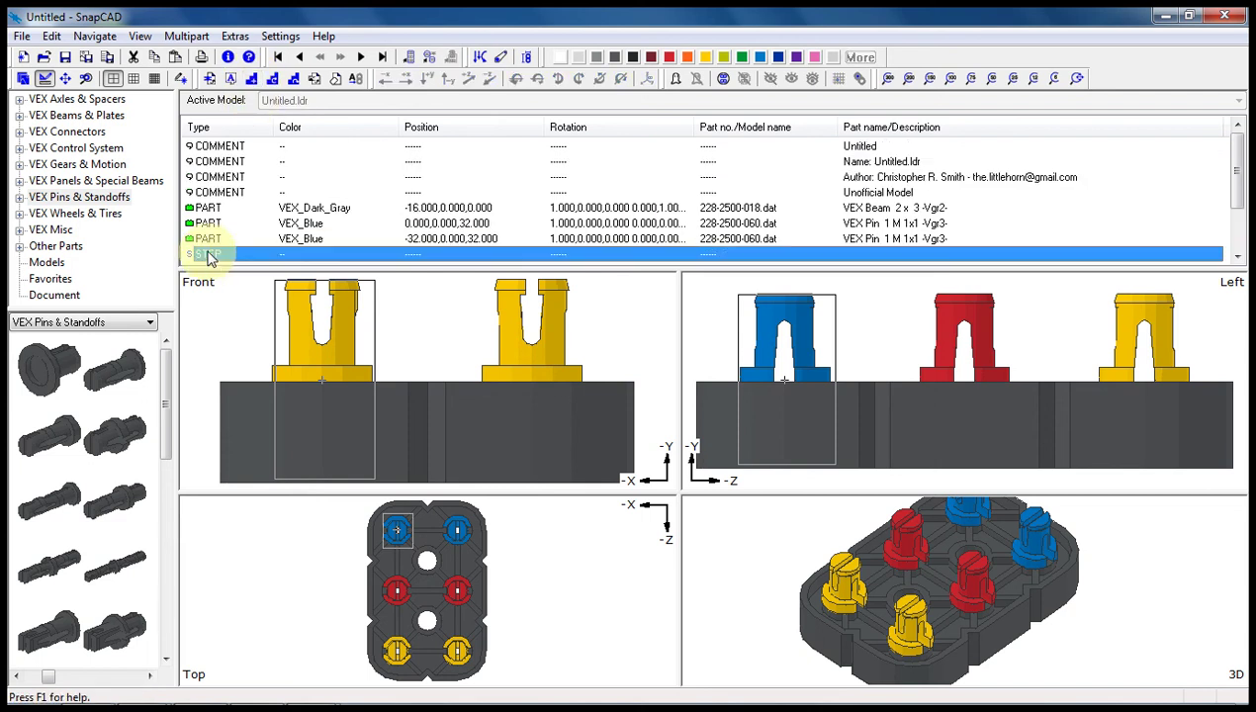
scroll(207, 257, "down", 1)
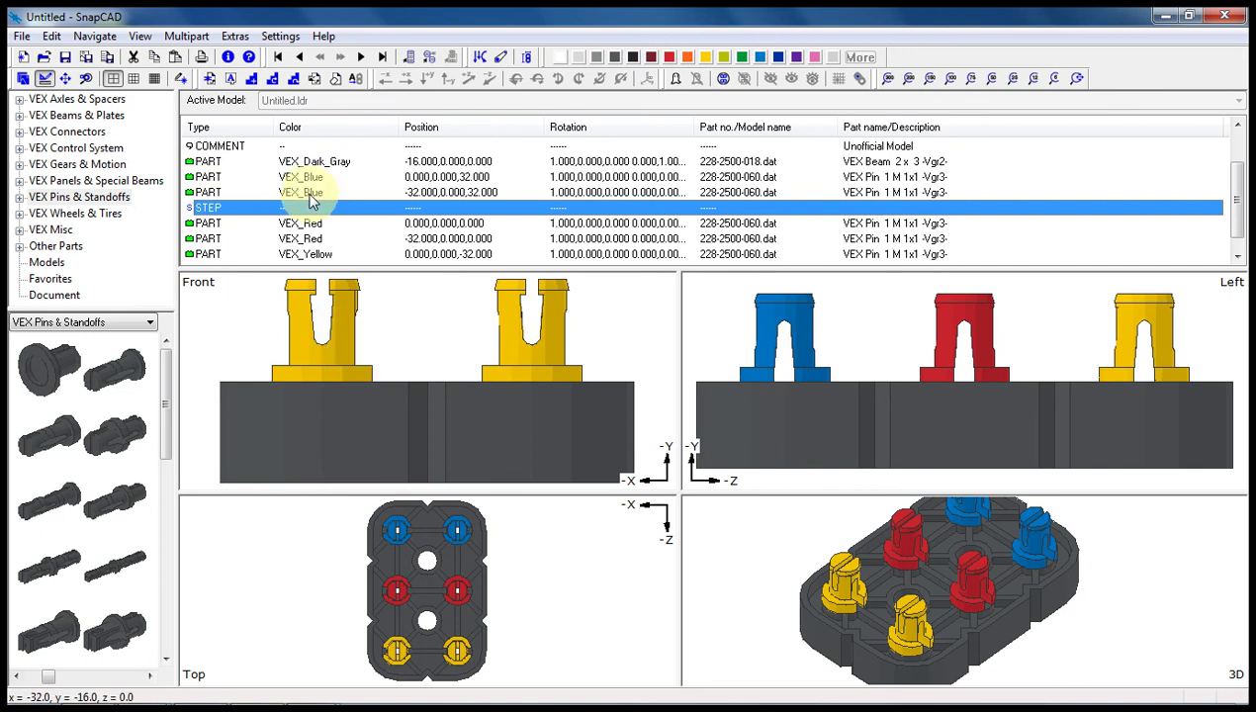
left_click(303, 241)
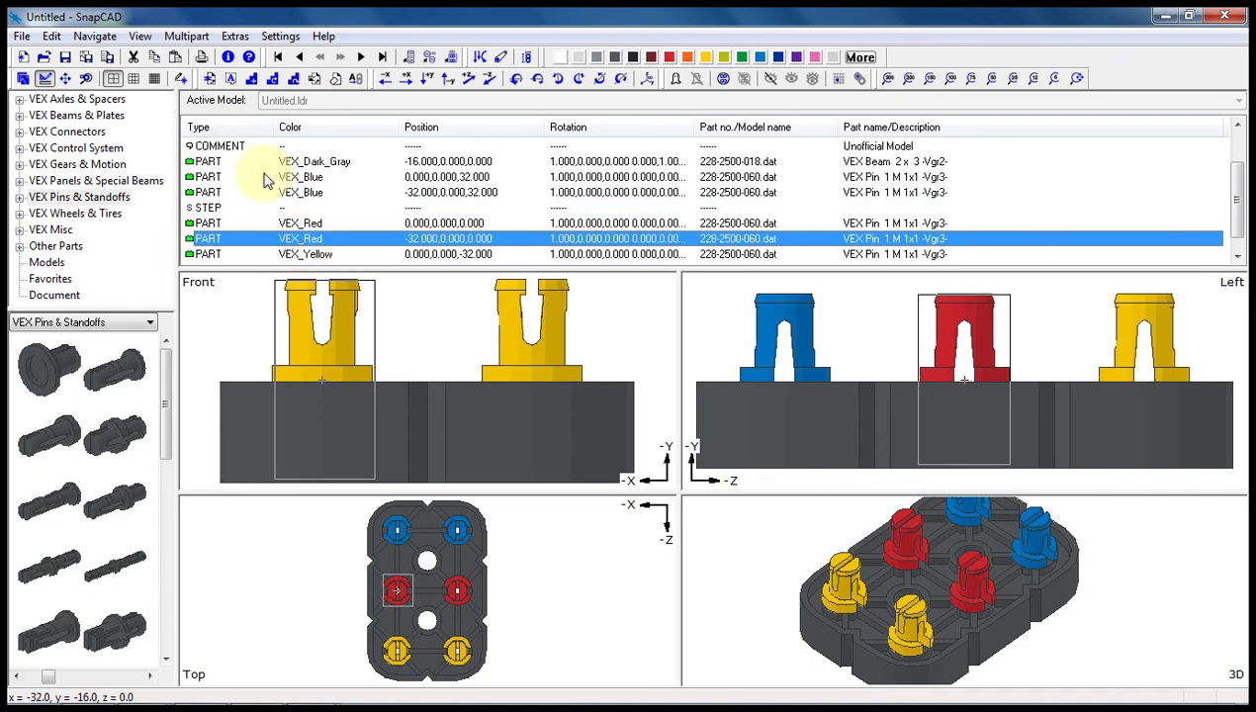
left_click(252, 80)
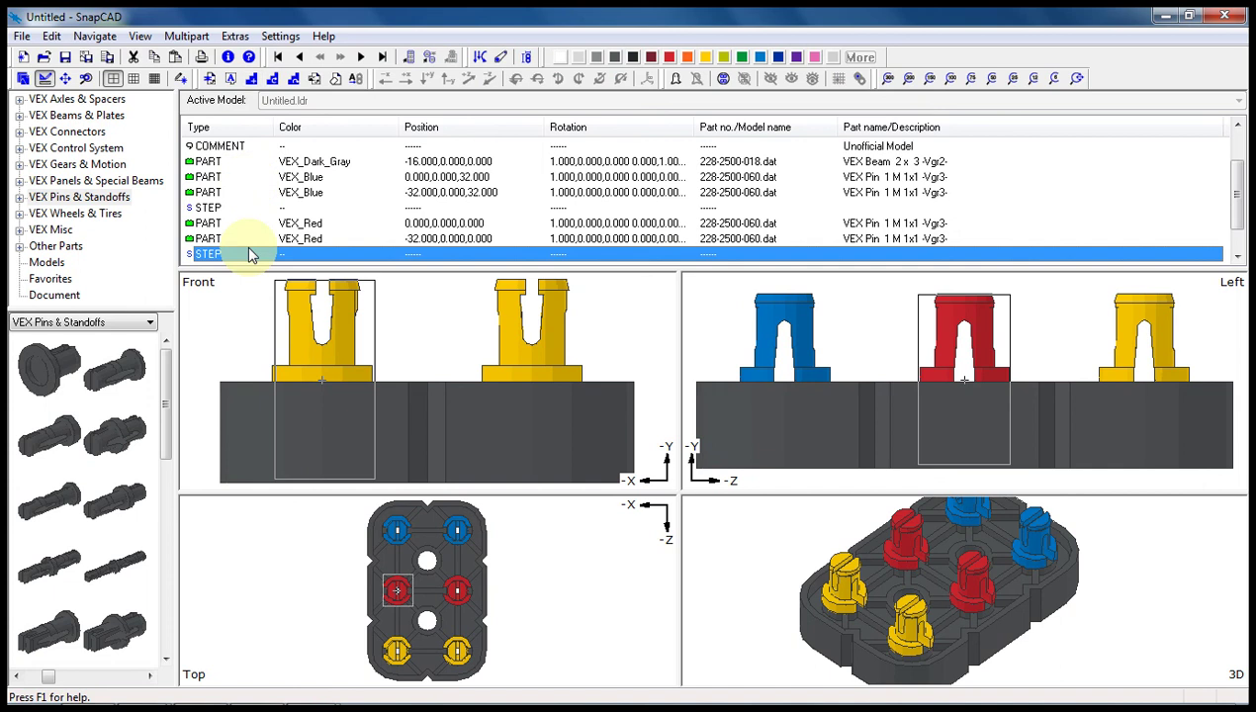
scroll(249, 252, "down", 1)
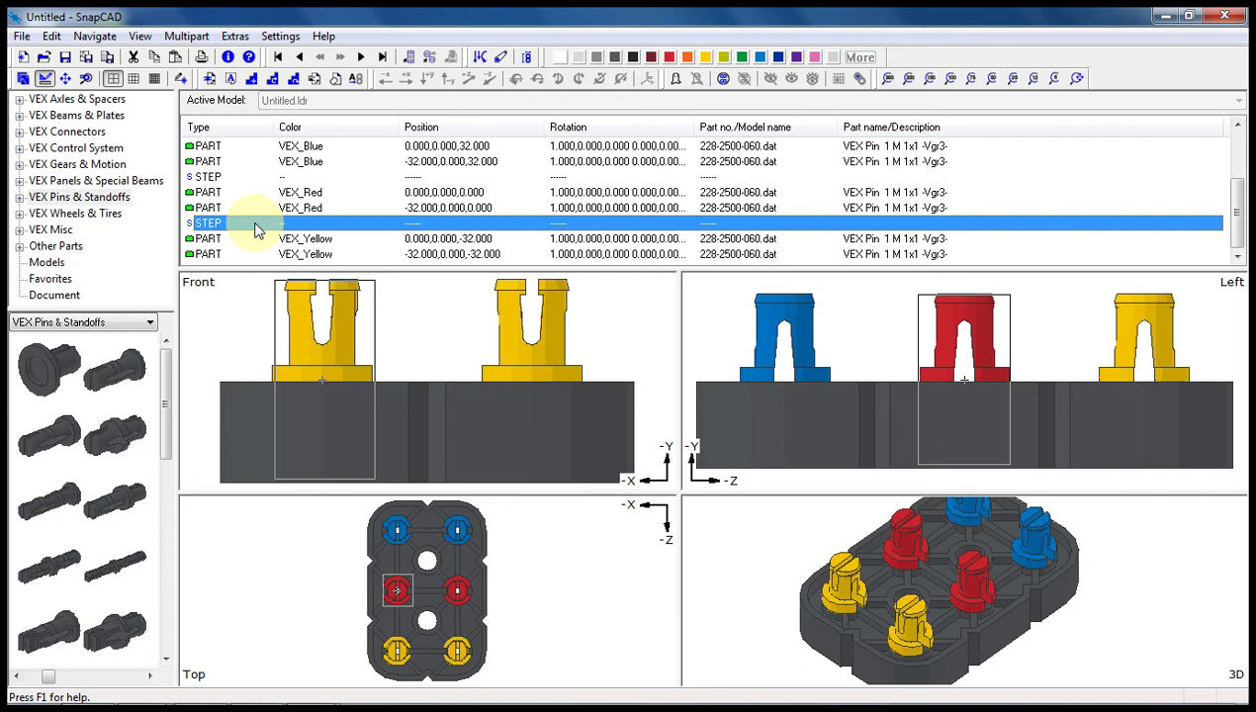
left_click(307, 255)
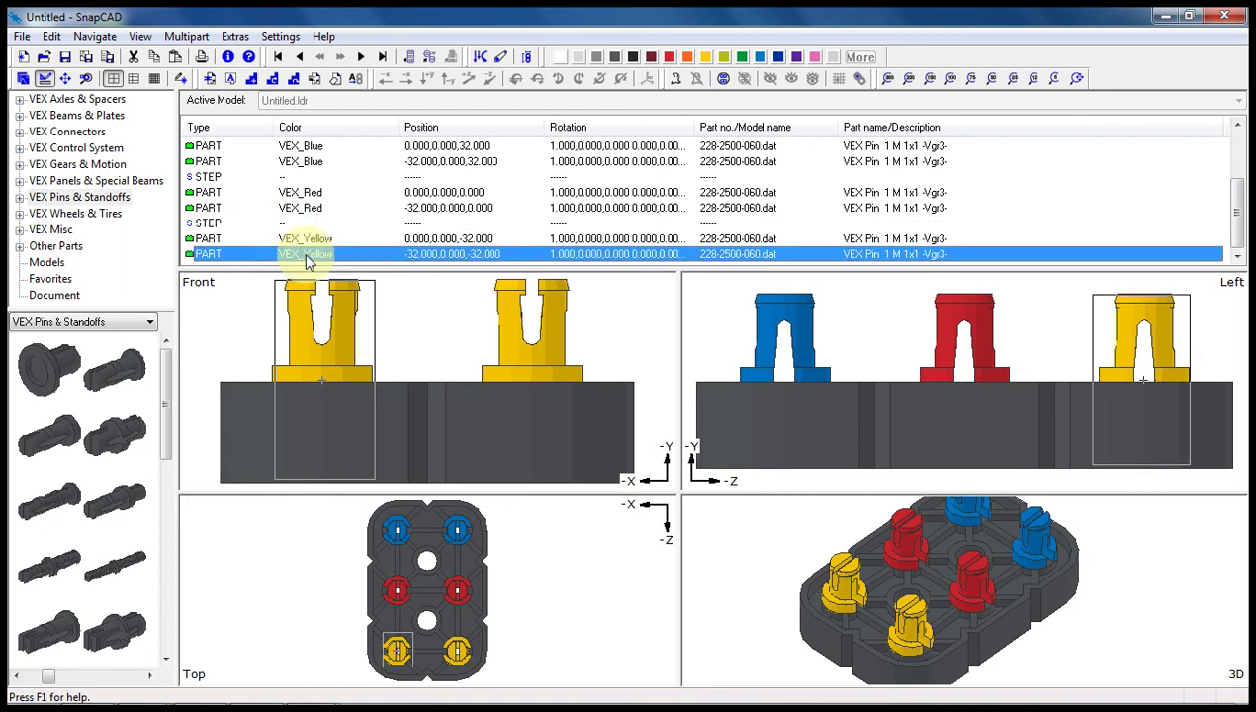
left_click(253, 85)
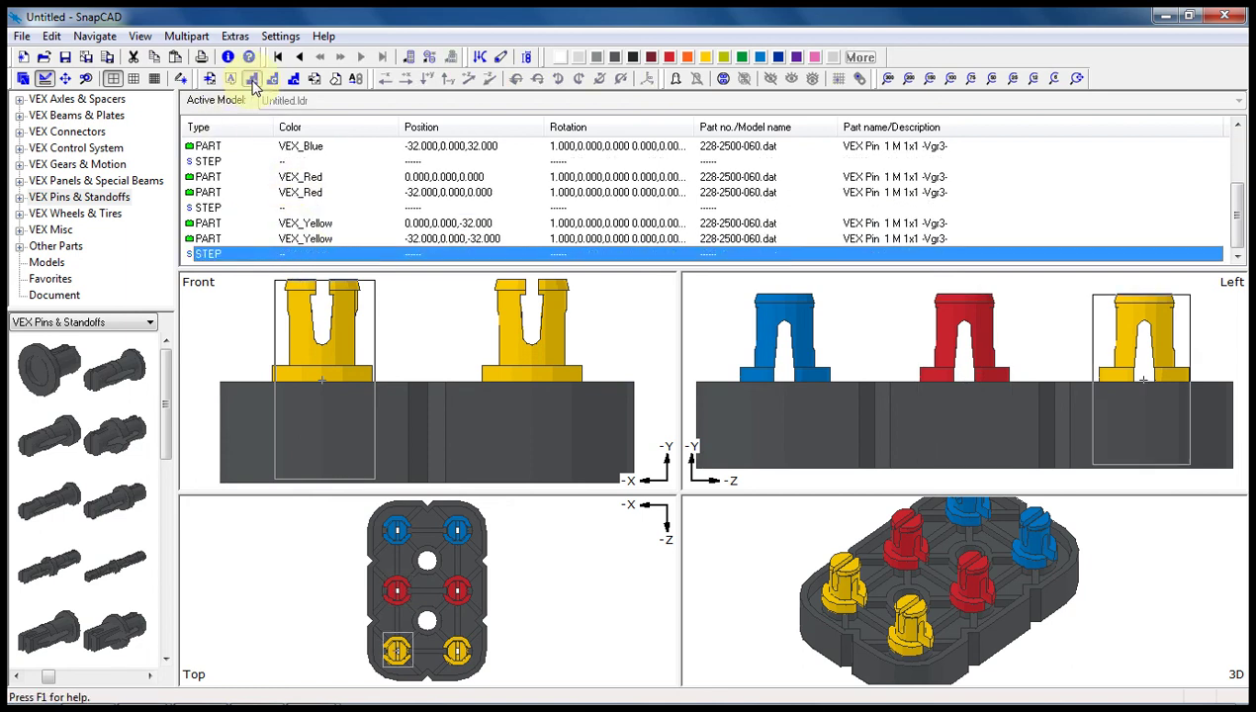
left_click(247, 362)
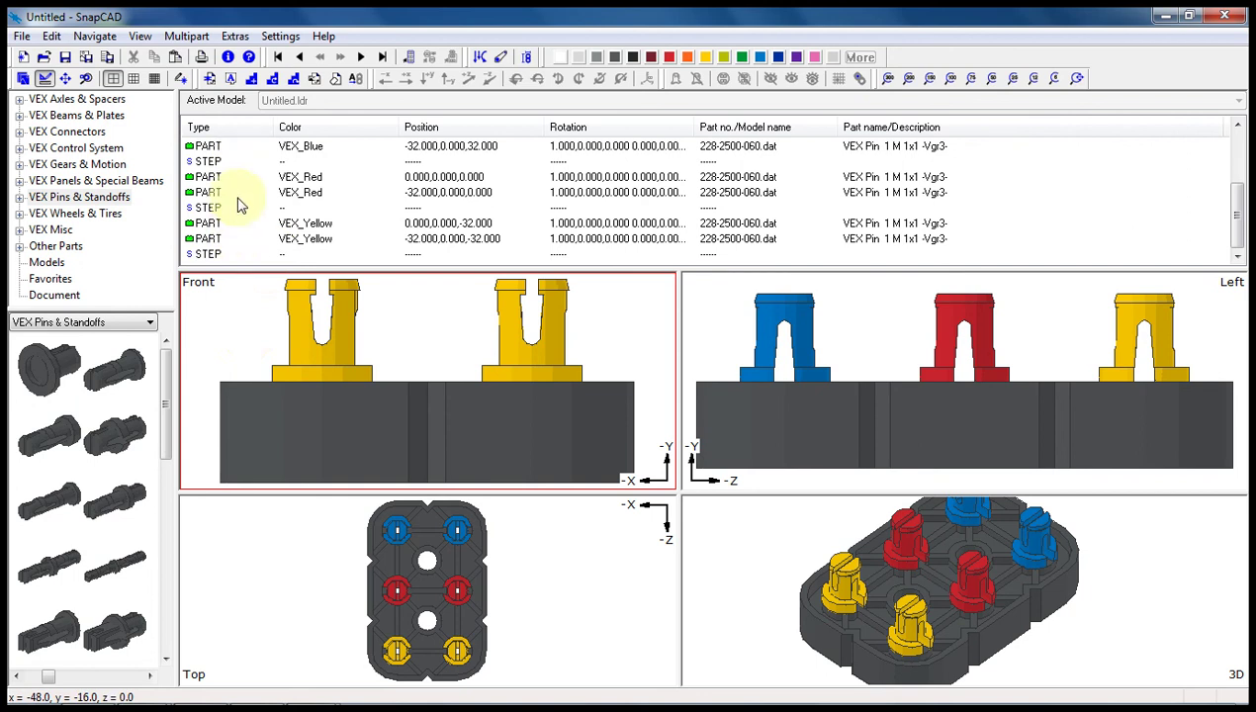
left_click(236, 162)
scroll(248, 187, "up", 2)
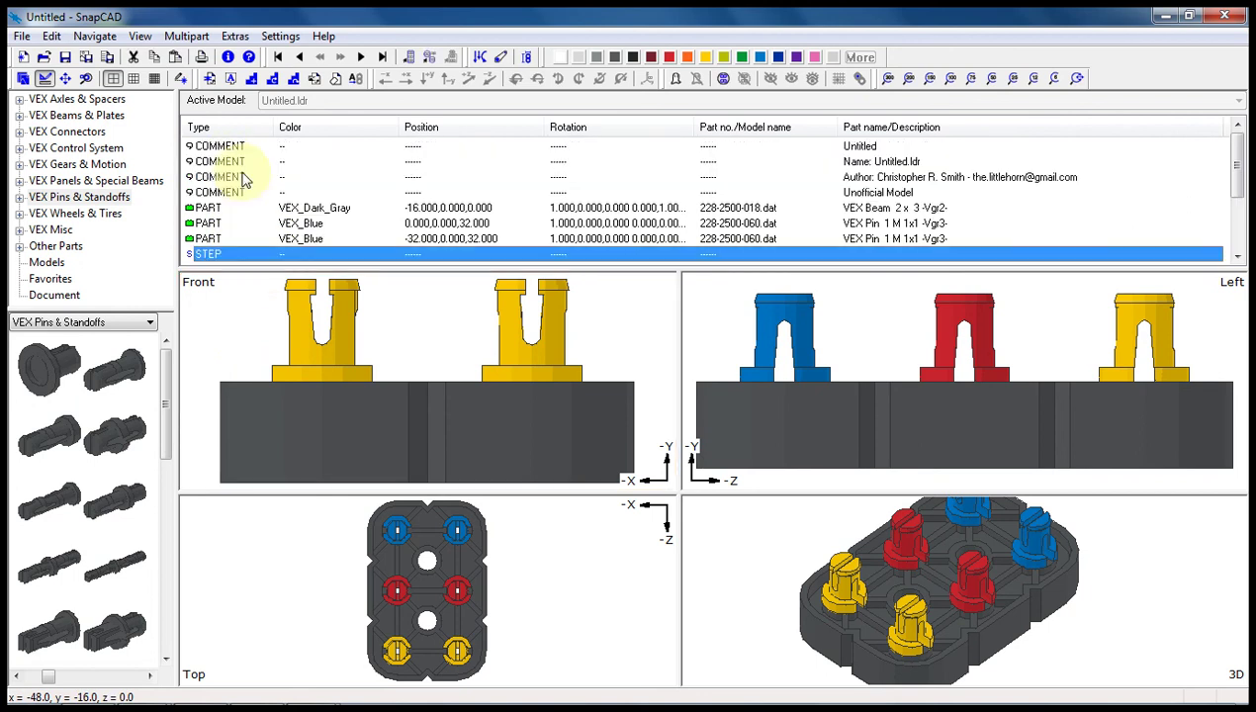
scroll(238, 246, "down", 1)
scroll(238, 246, "down", 1)
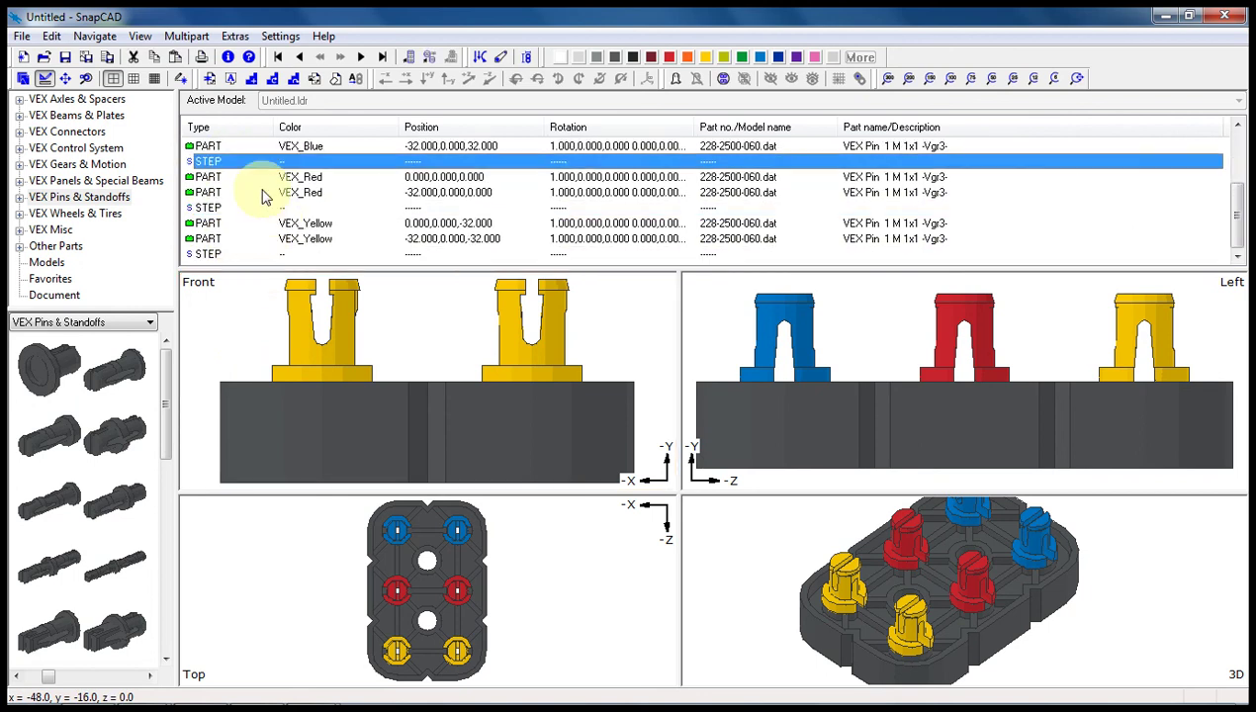
left_click(246, 192)
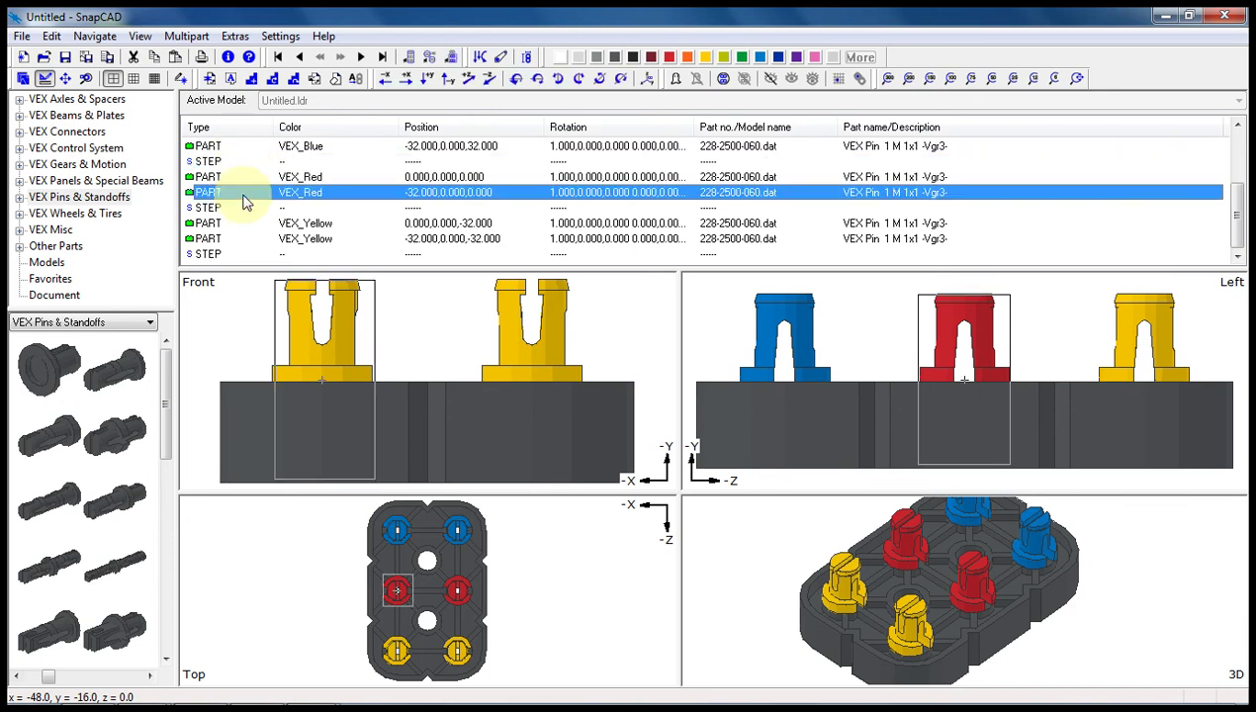
left_click(242, 223)
key("Down")
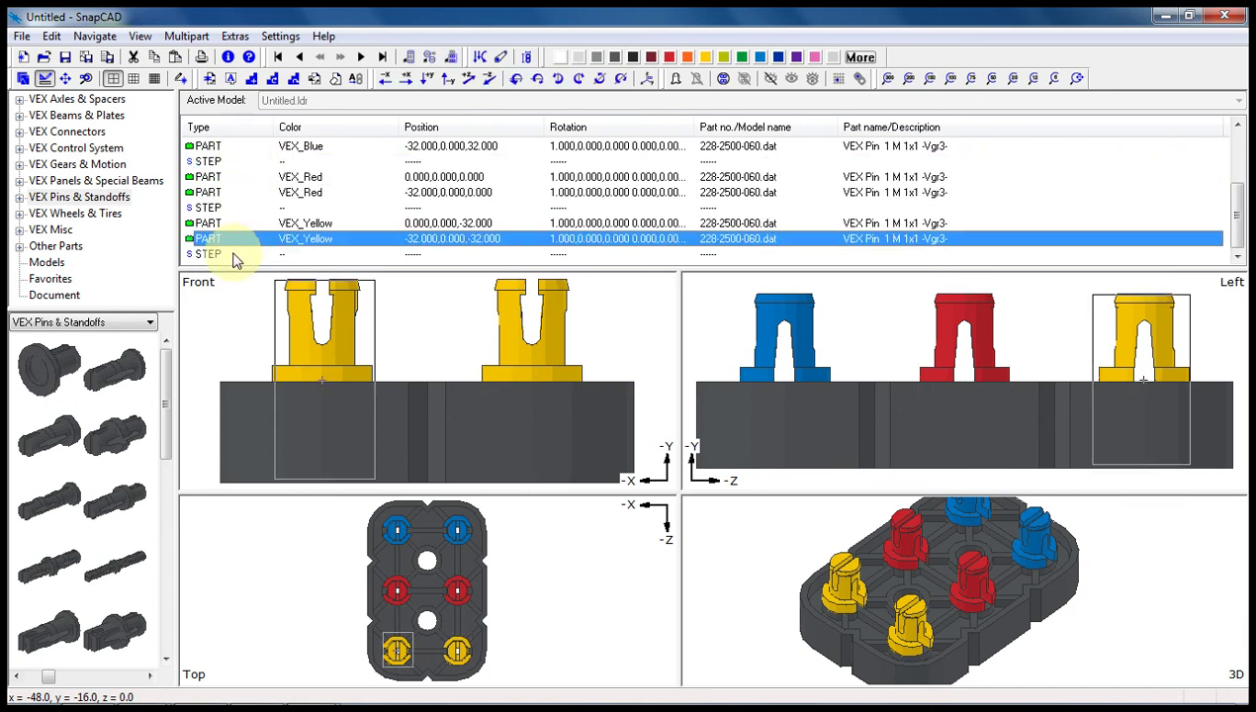
key("Down")
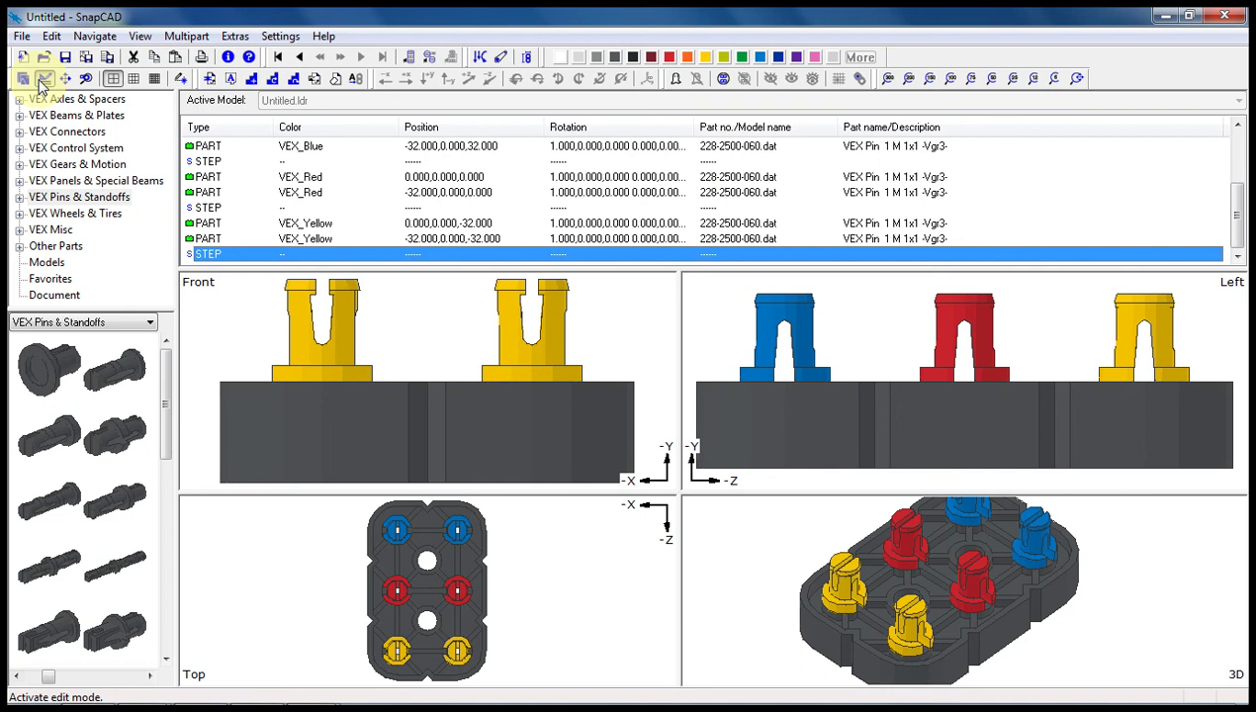
Step: Enter View Mode at step 1 and advance with Next to step 3 of 4
left_click(24, 82)
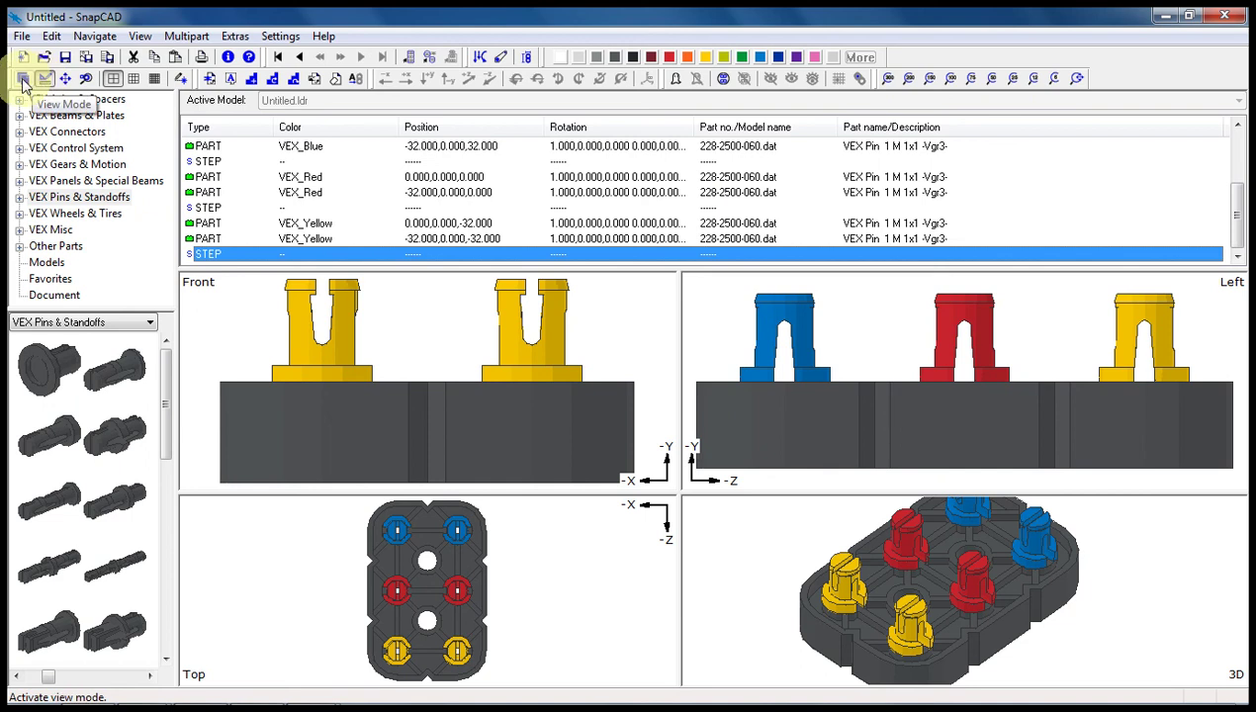
left_click(24, 81)
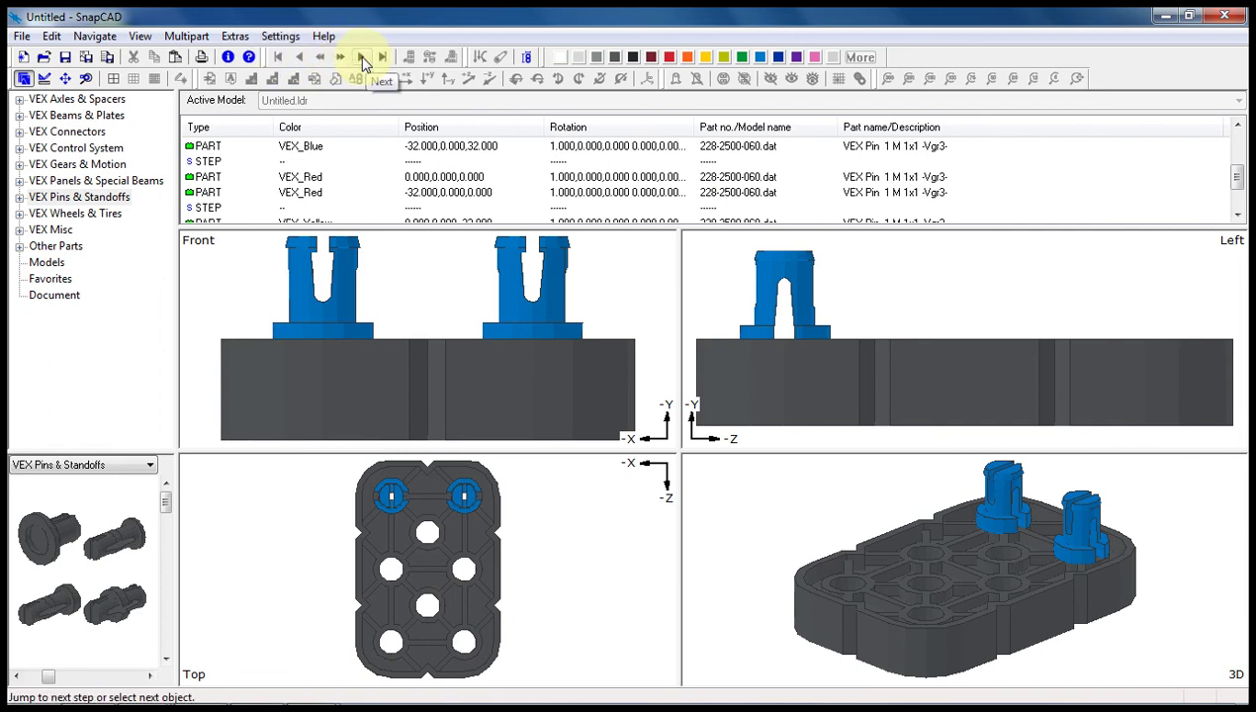
left_click(448, 490)
left_click(857, 560)
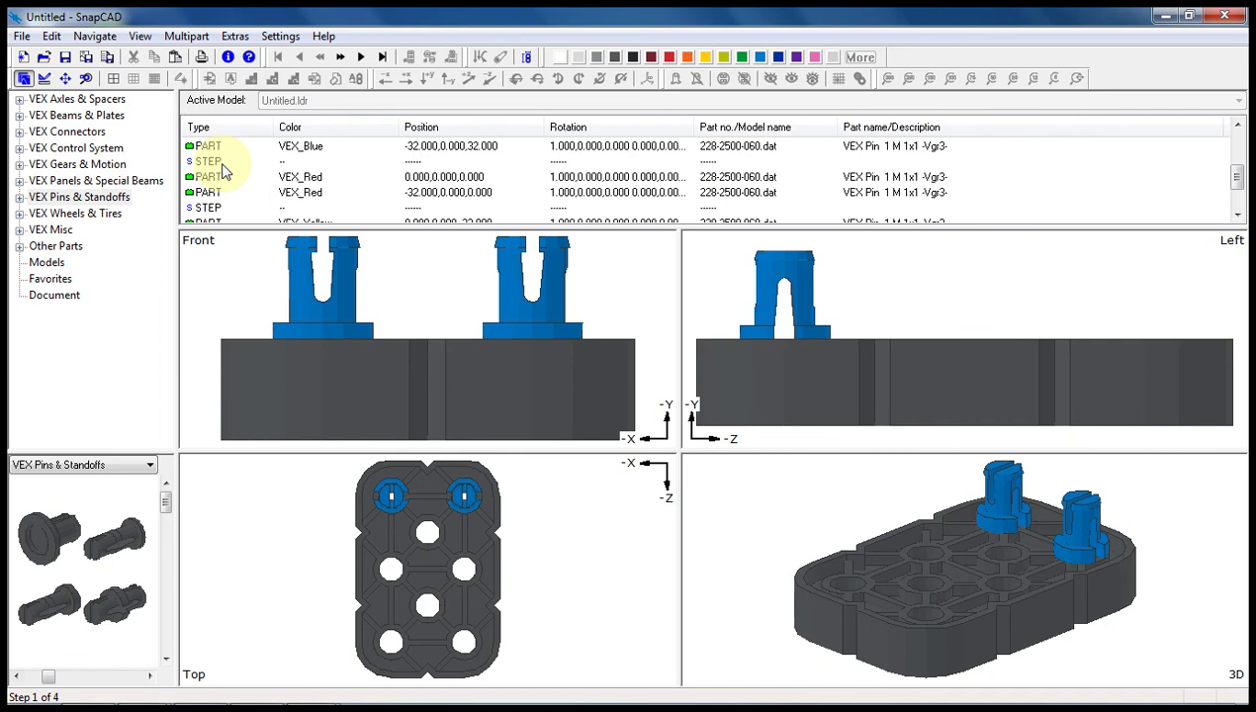
scroll(224, 178, "up", 2)
scroll(223, 198, "down", 1)
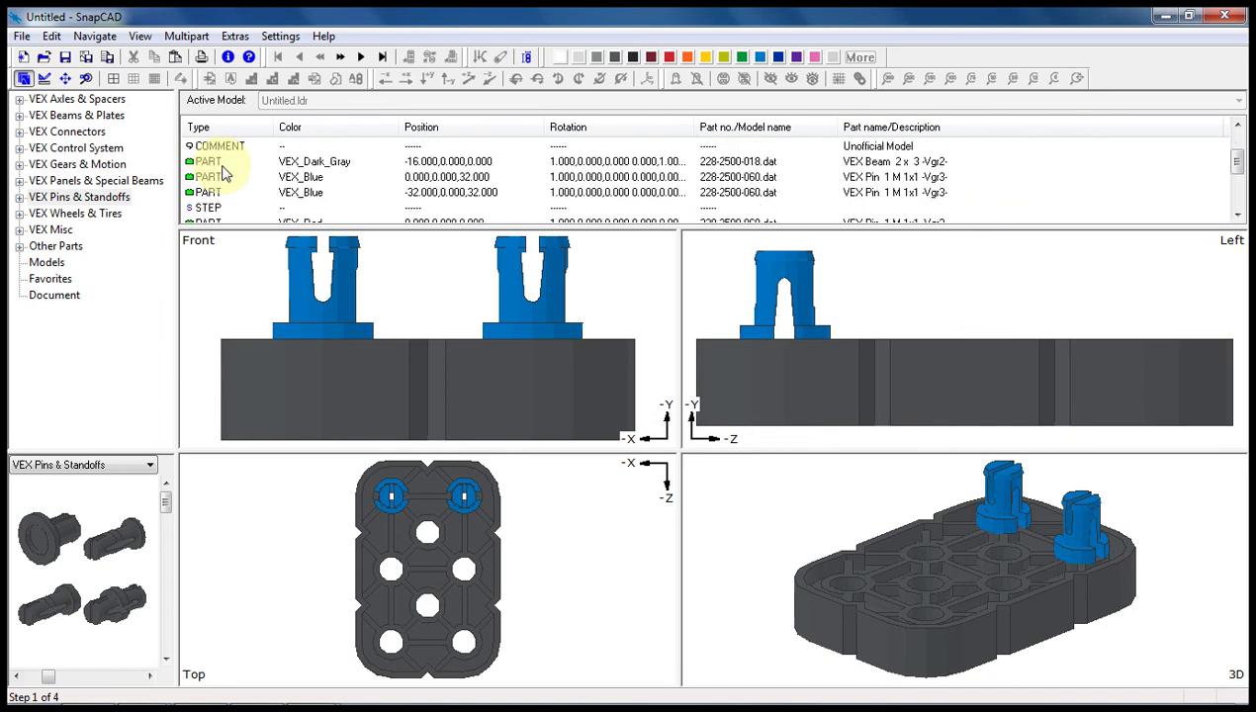
left_click(364, 58)
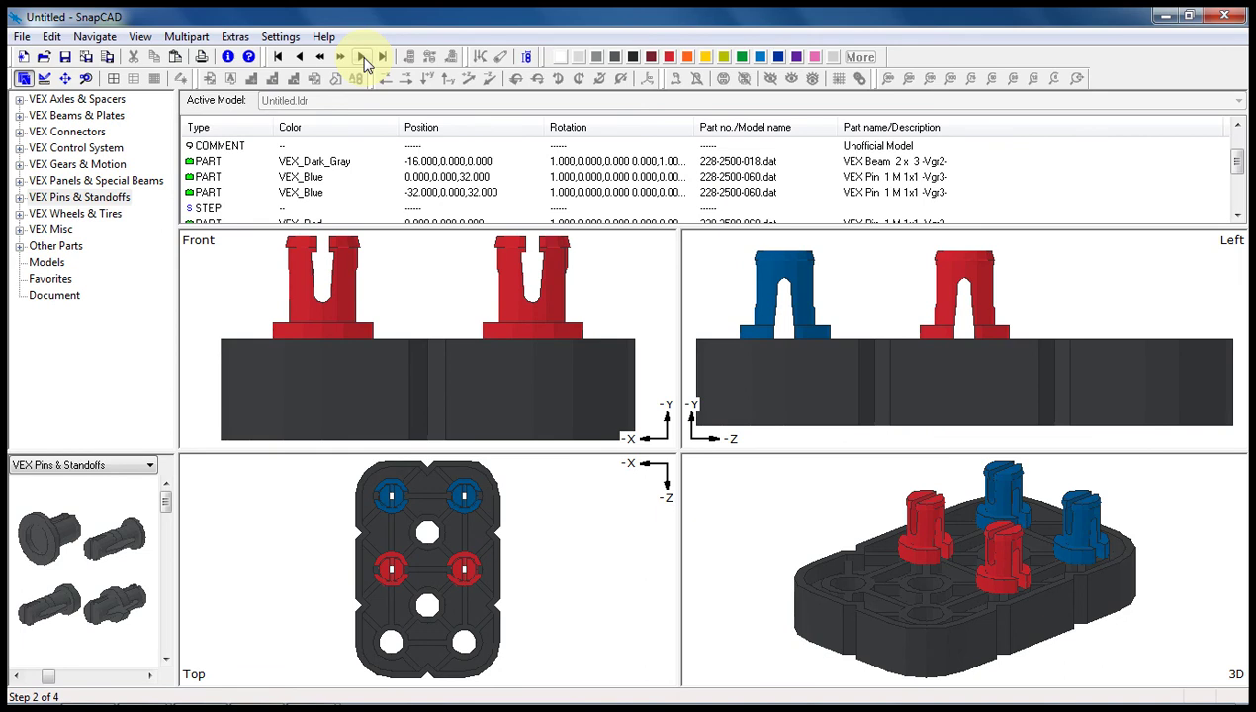
left_click(364, 58)
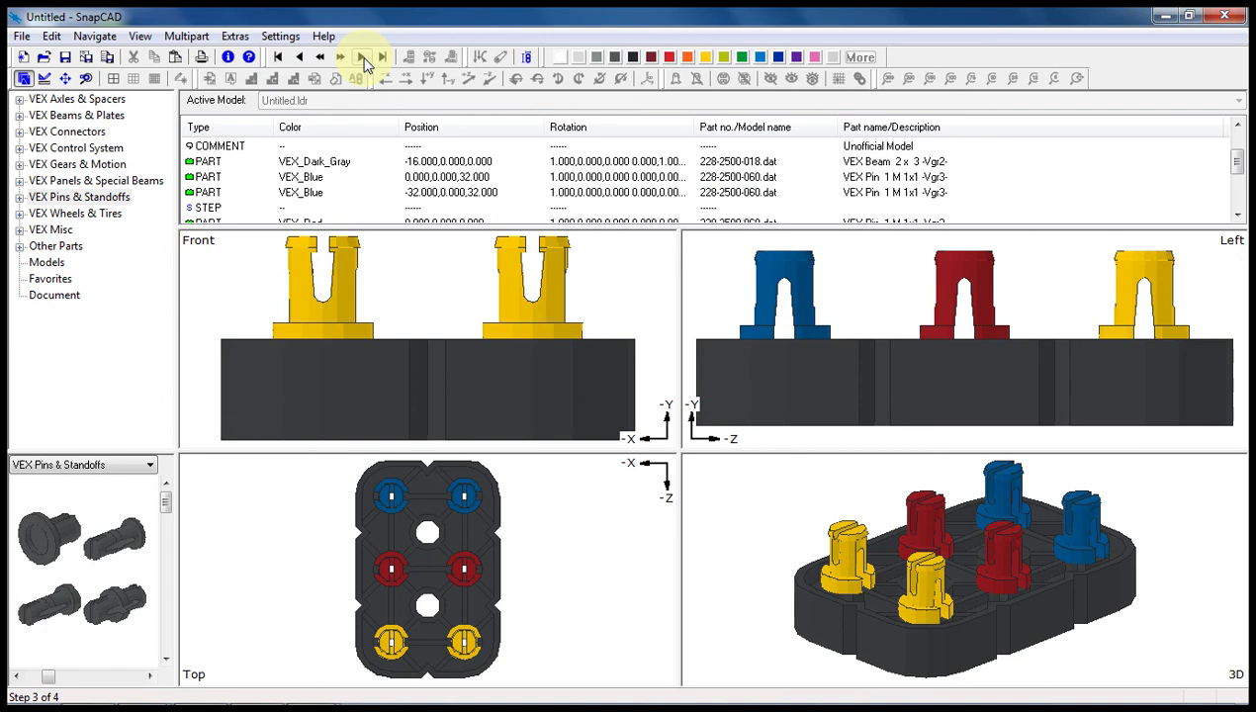
Step: Jump to step 1, step through to step 4, then jump back to first and straight to last
left_click(279, 60)
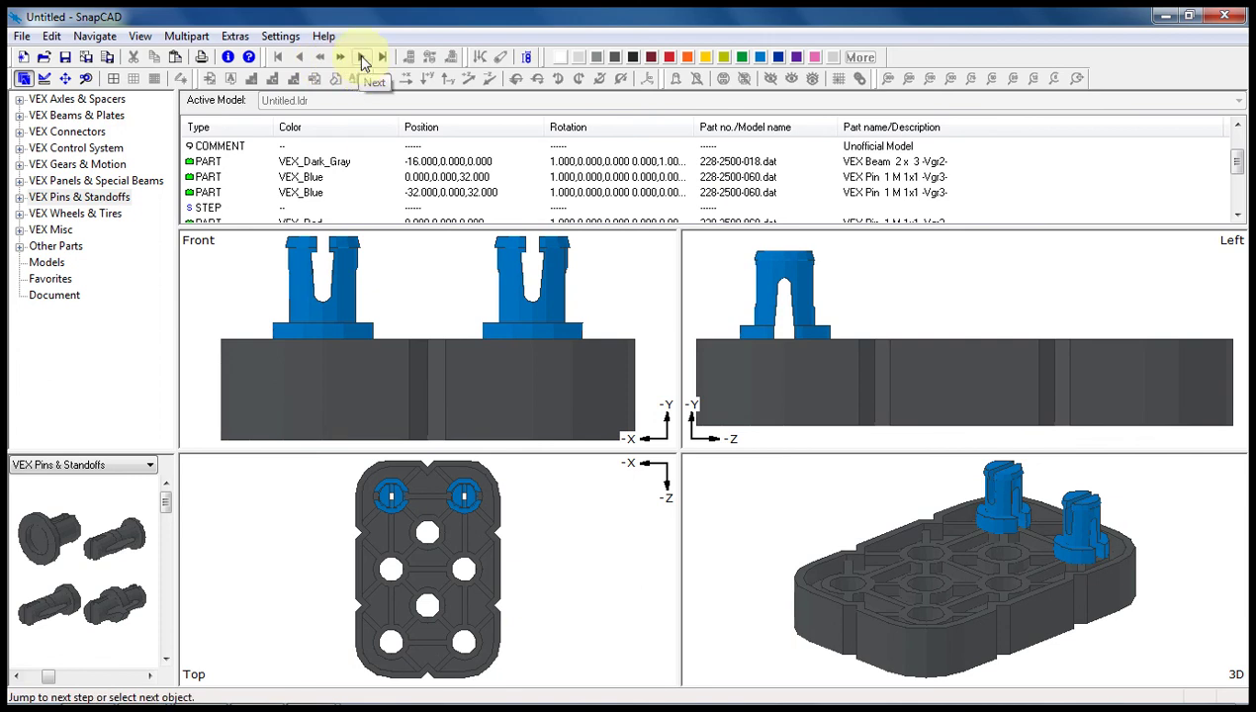
left_click(362, 60)
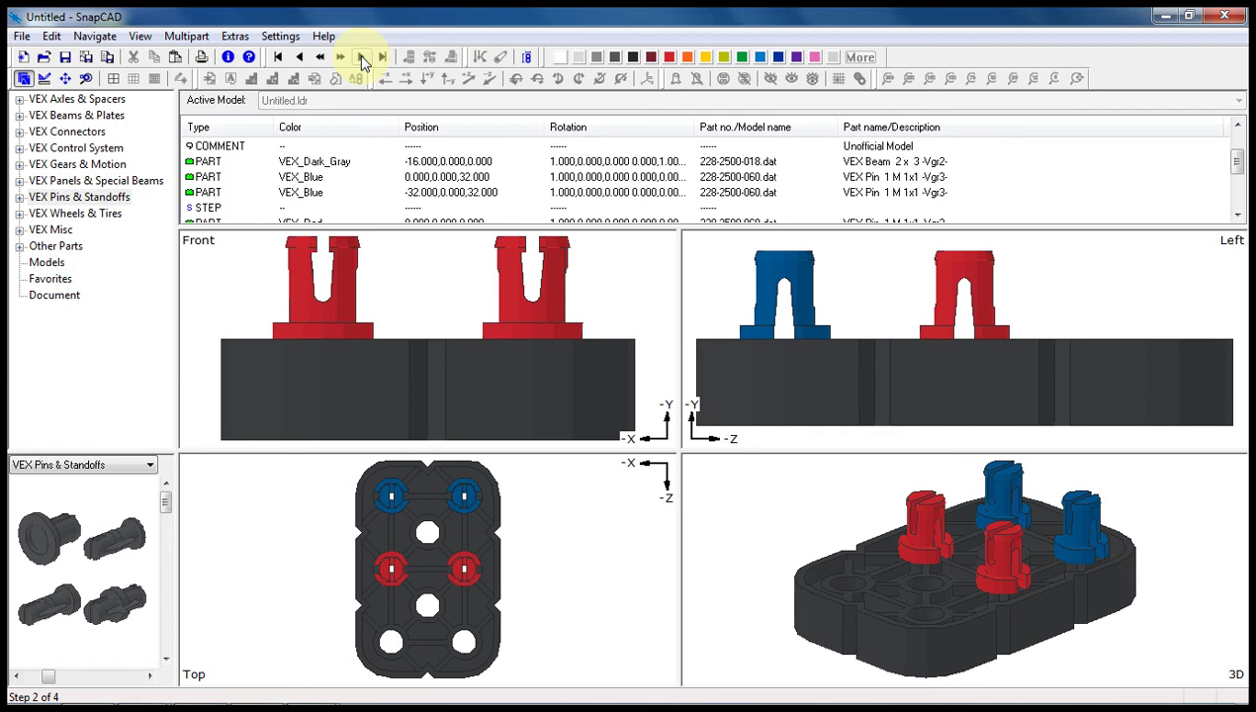
left_click(360, 57)
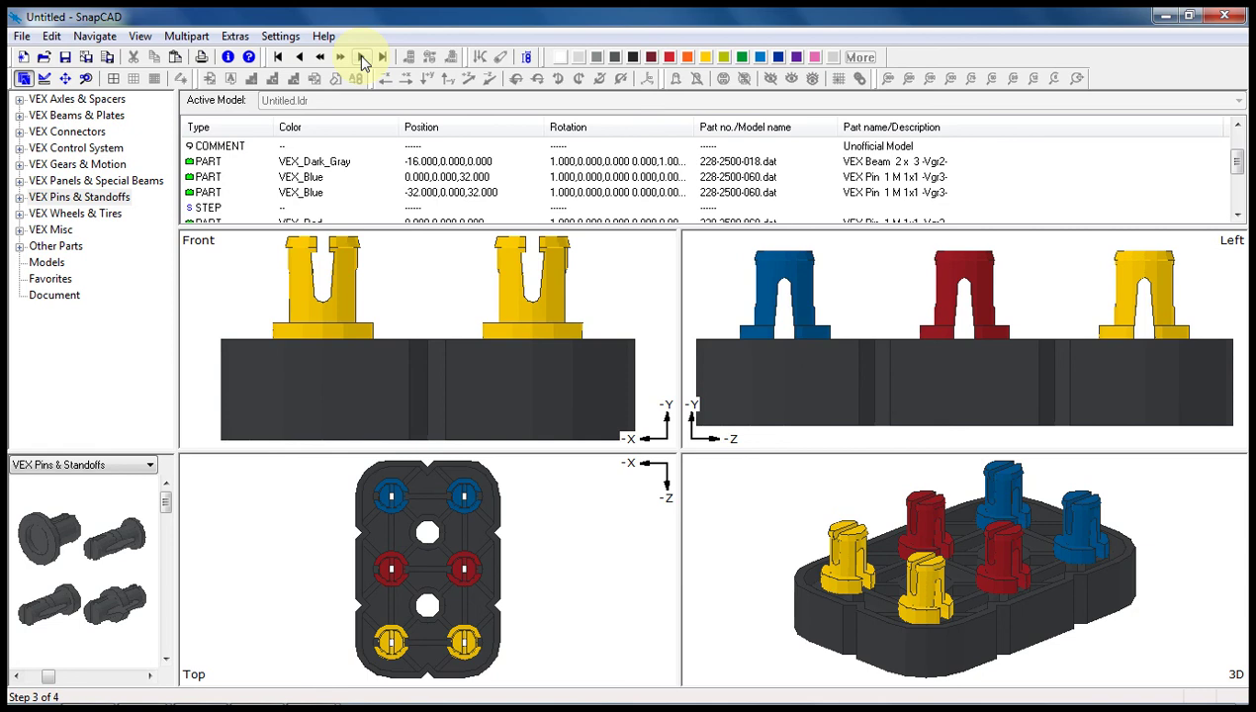
left_click(361, 57)
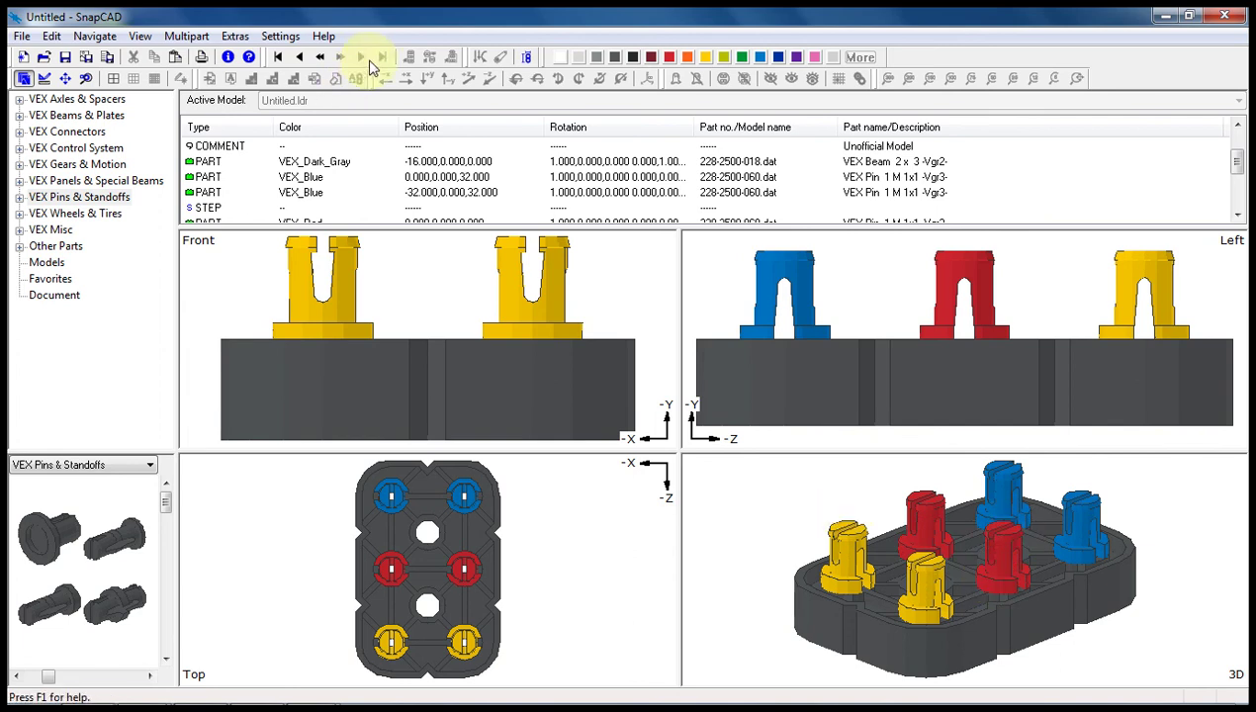
left_click(279, 57)
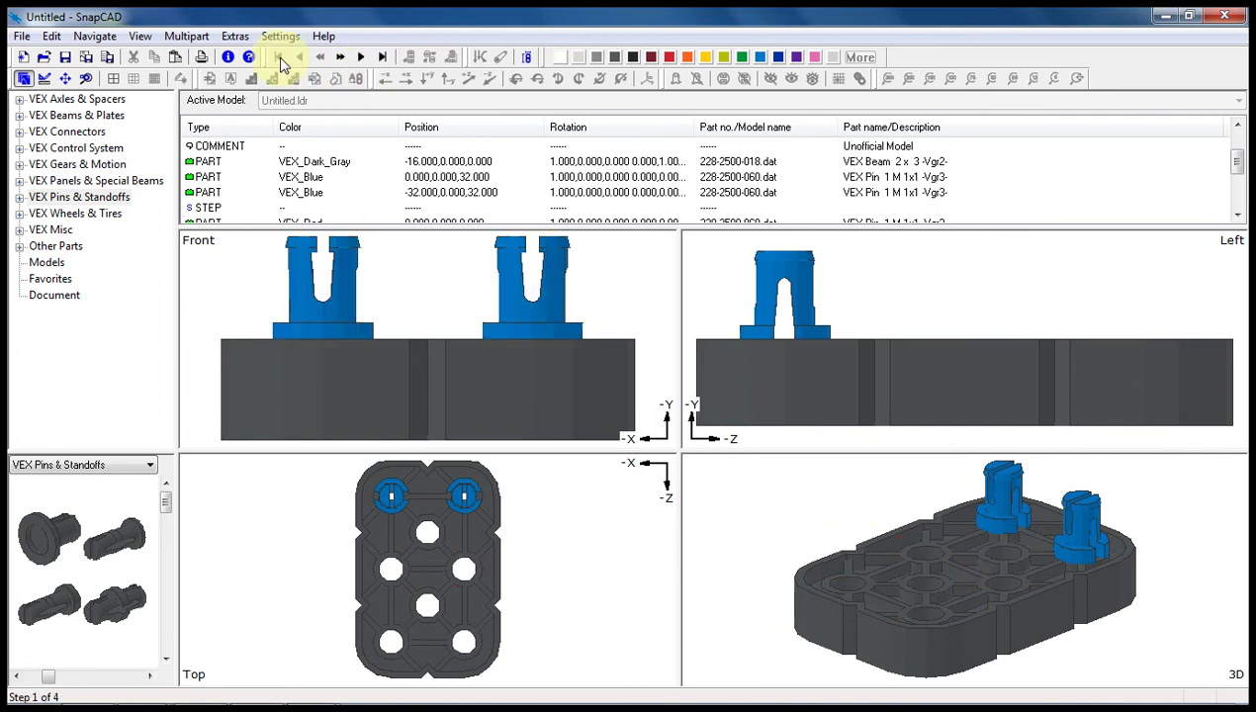
left_click(385, 57)
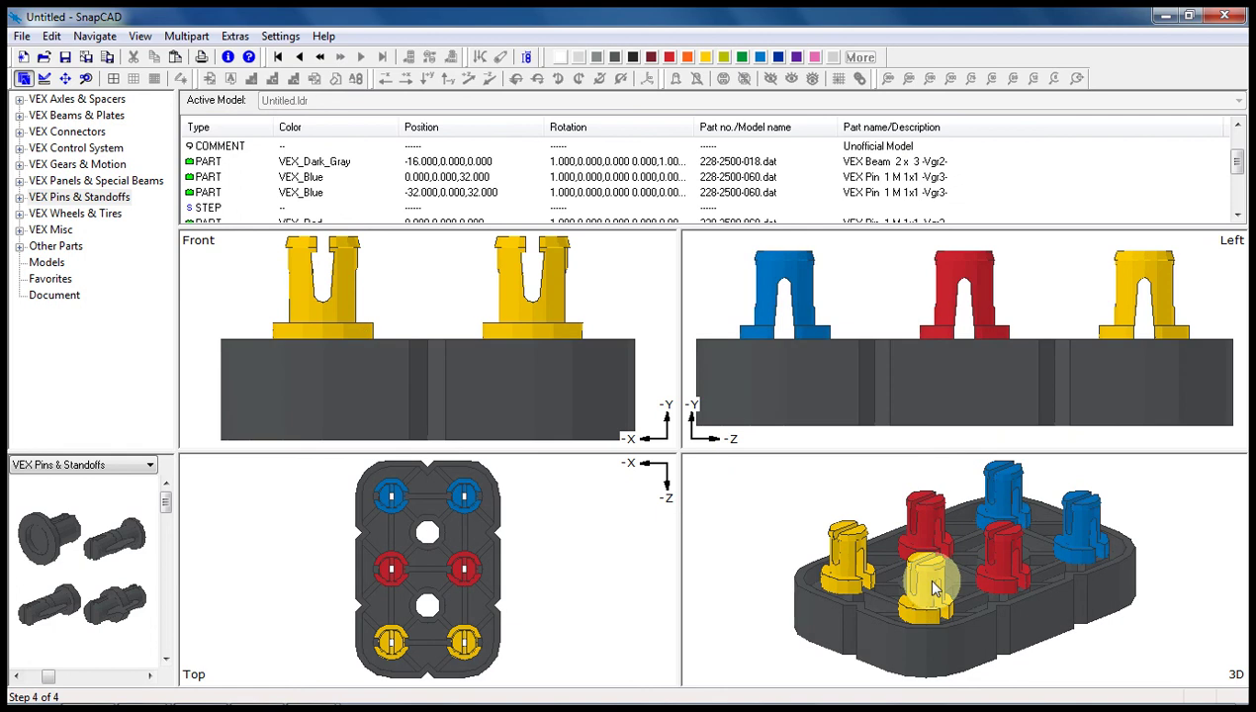
Step: Orbit the 3D view around the pinned beam, then press Home to return to step 1 of 4
left_click_drag(931, 582, 1049, 596)
left_click_drag(968, 582, 760, 522)
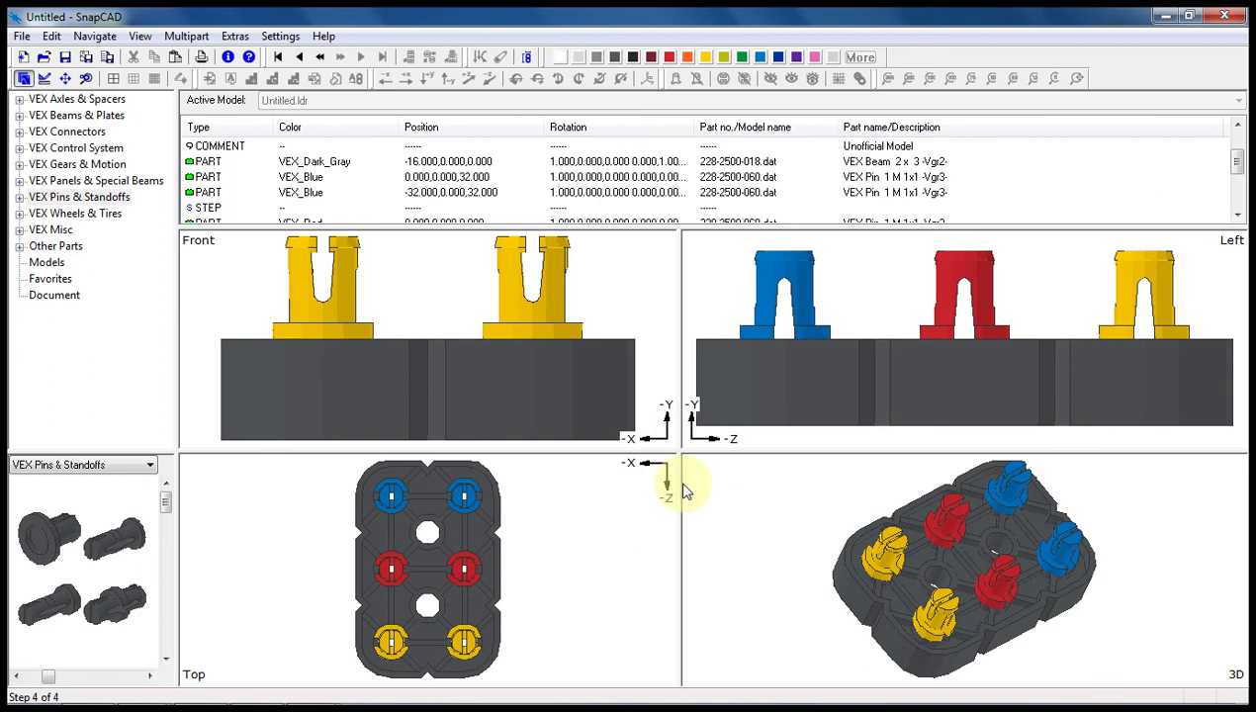
key("Home")
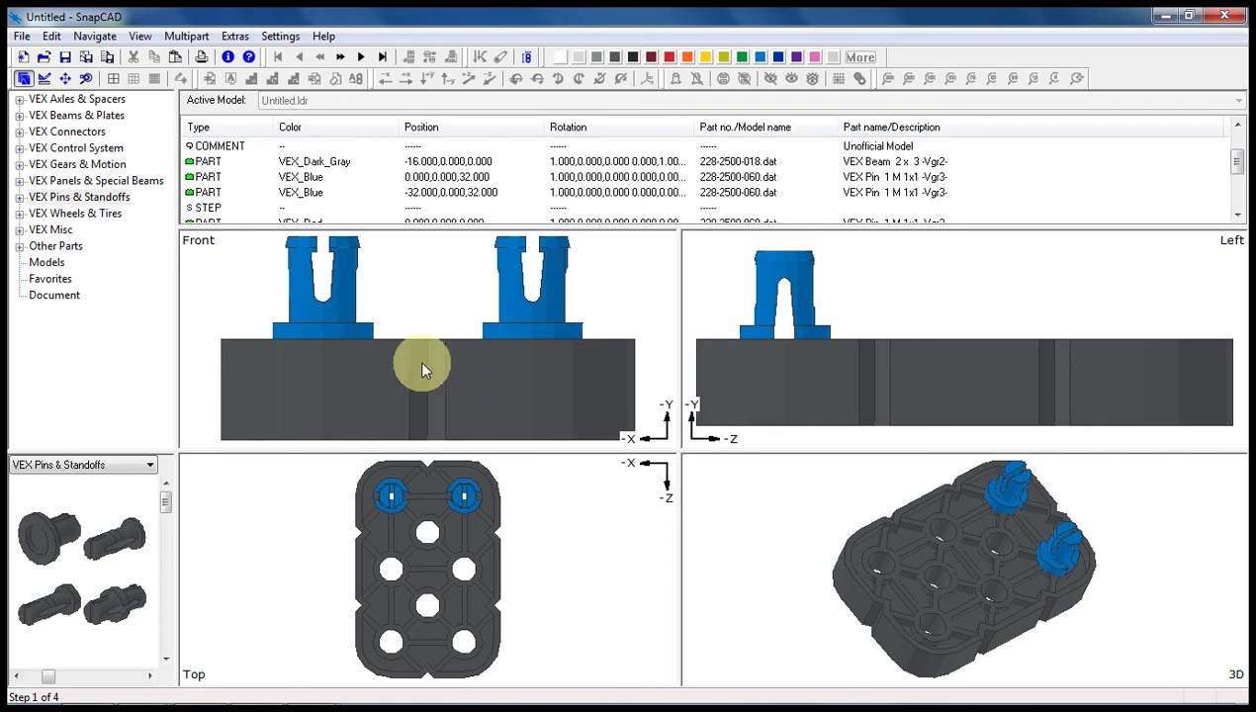
Step: Switch back to Edit Mode to work on the full pinned model
left_click(44, 79)
left_click(567, 418)
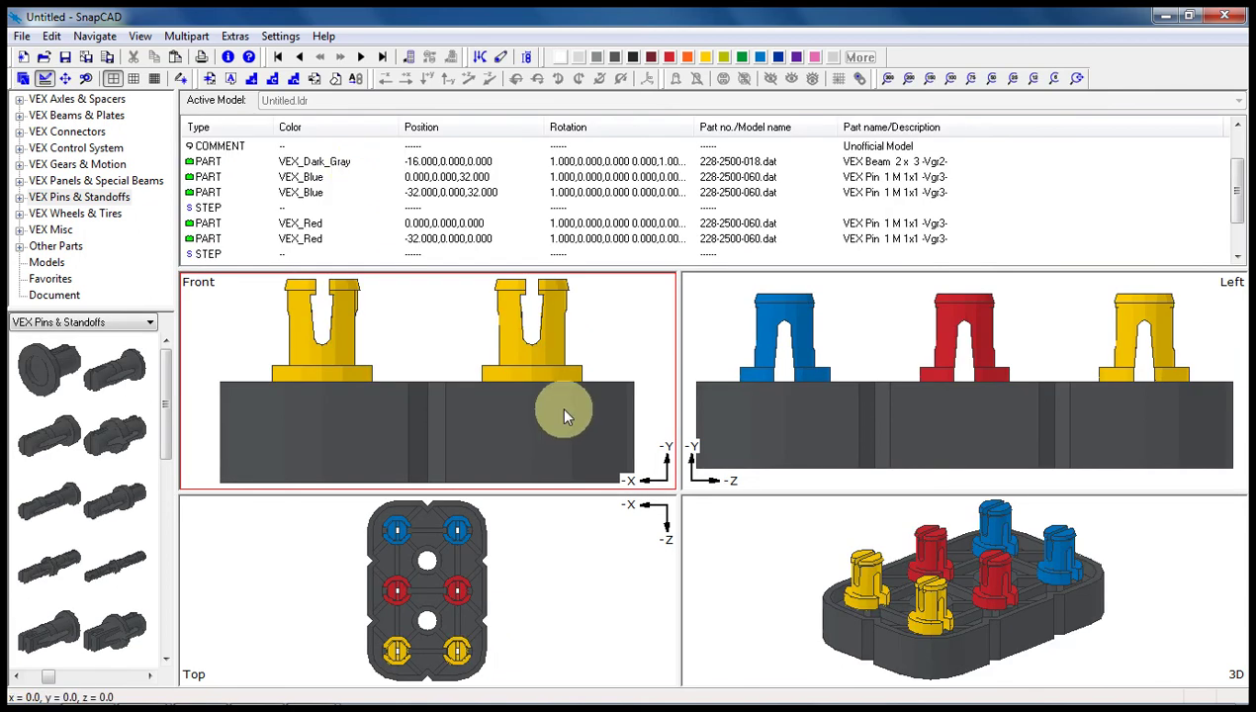
left_click(66, 61)
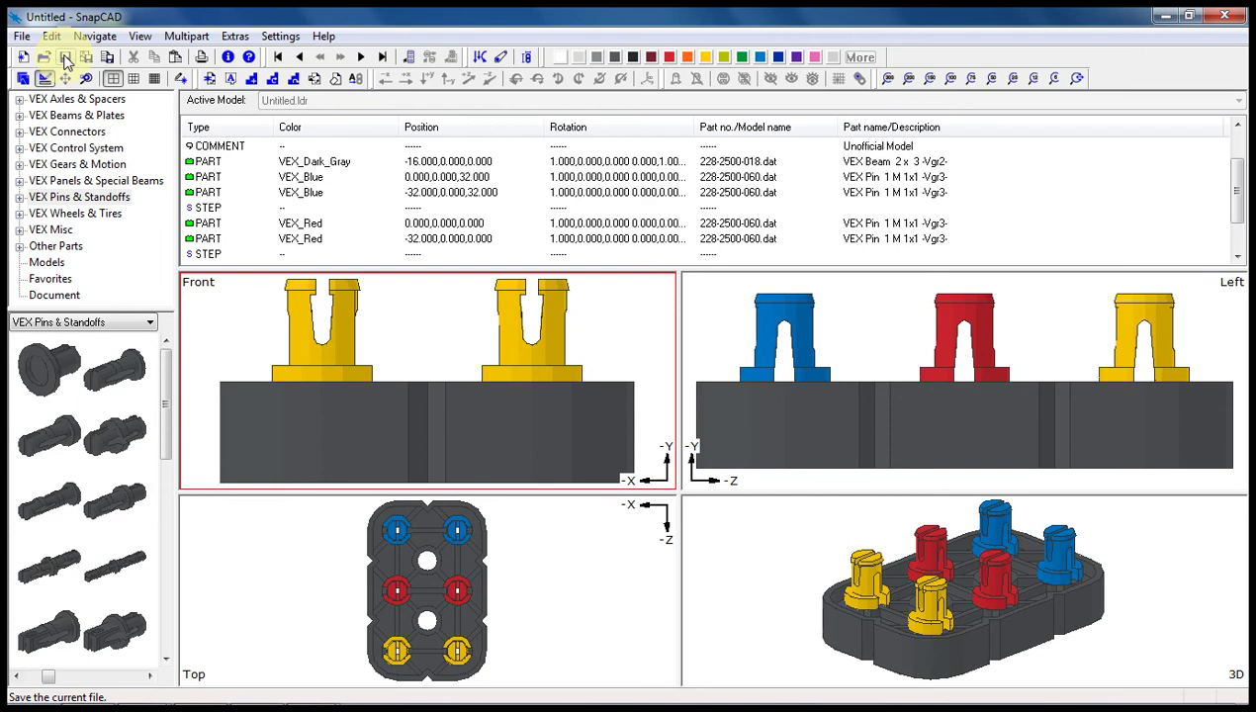
Step: Open File > Save, browse up to the 1 CAD Farm folder and select the default name Untitled
left_click(21, 38)
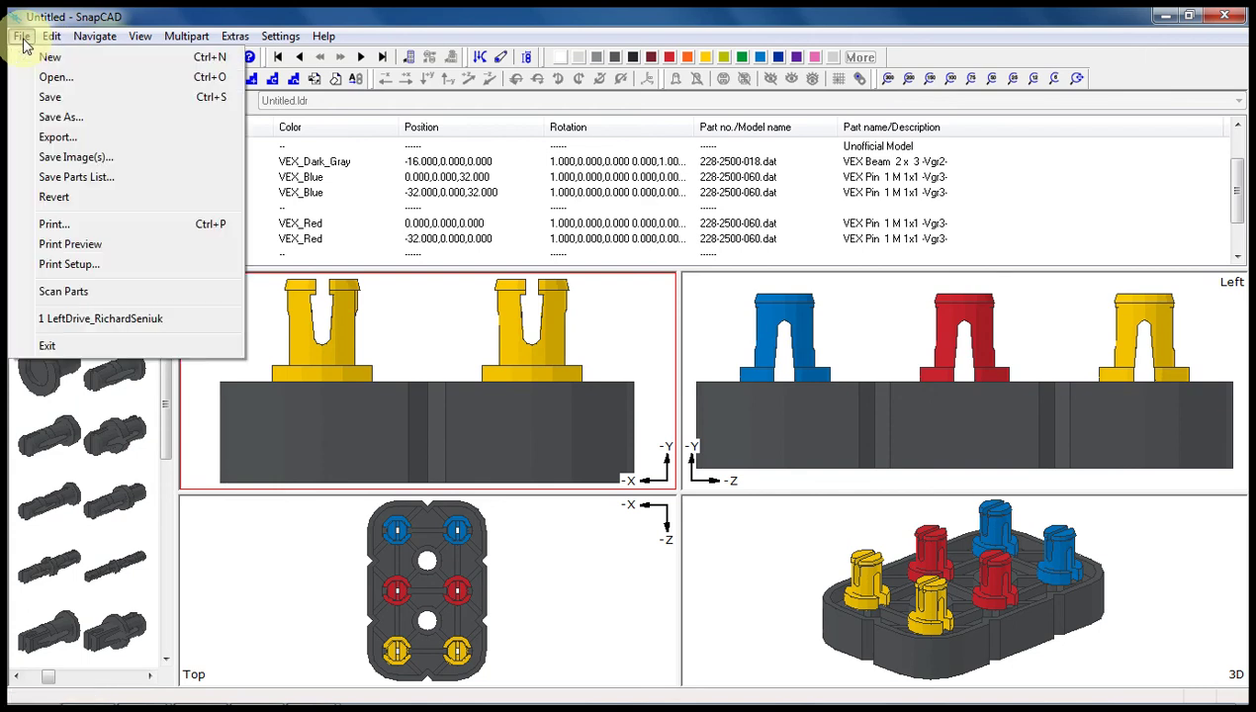
left_click(45, 98)
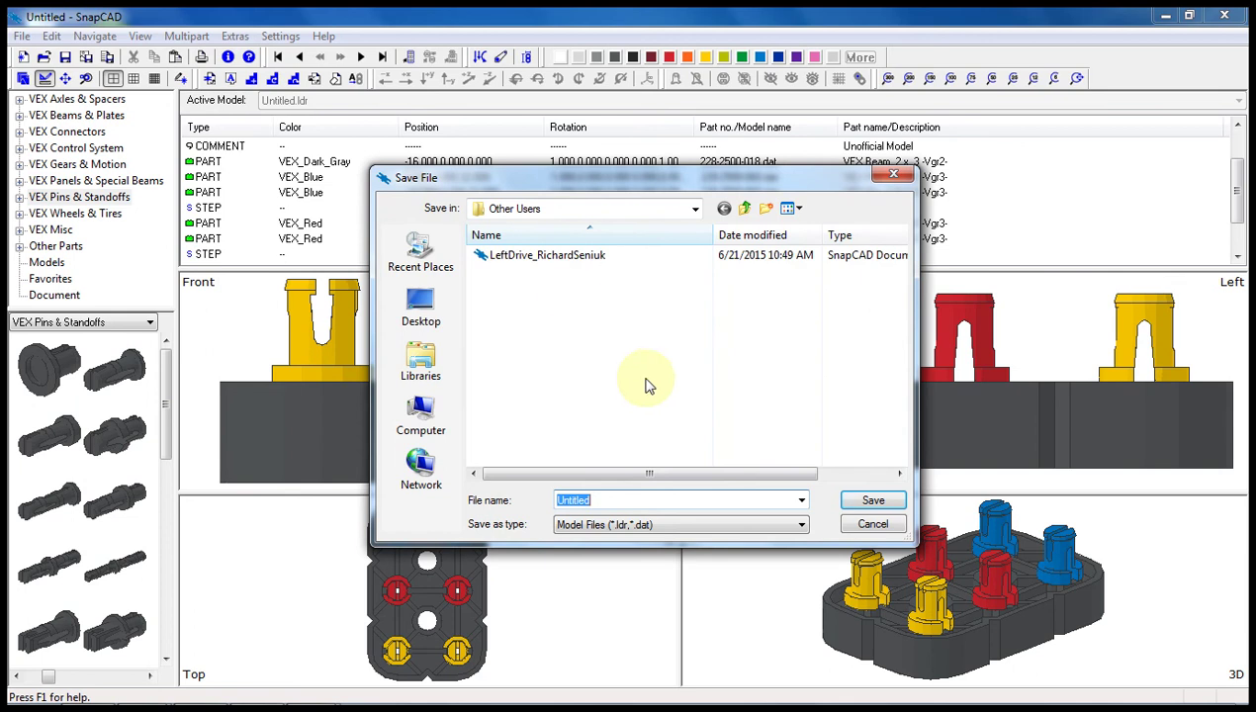
left_click(745, 208)
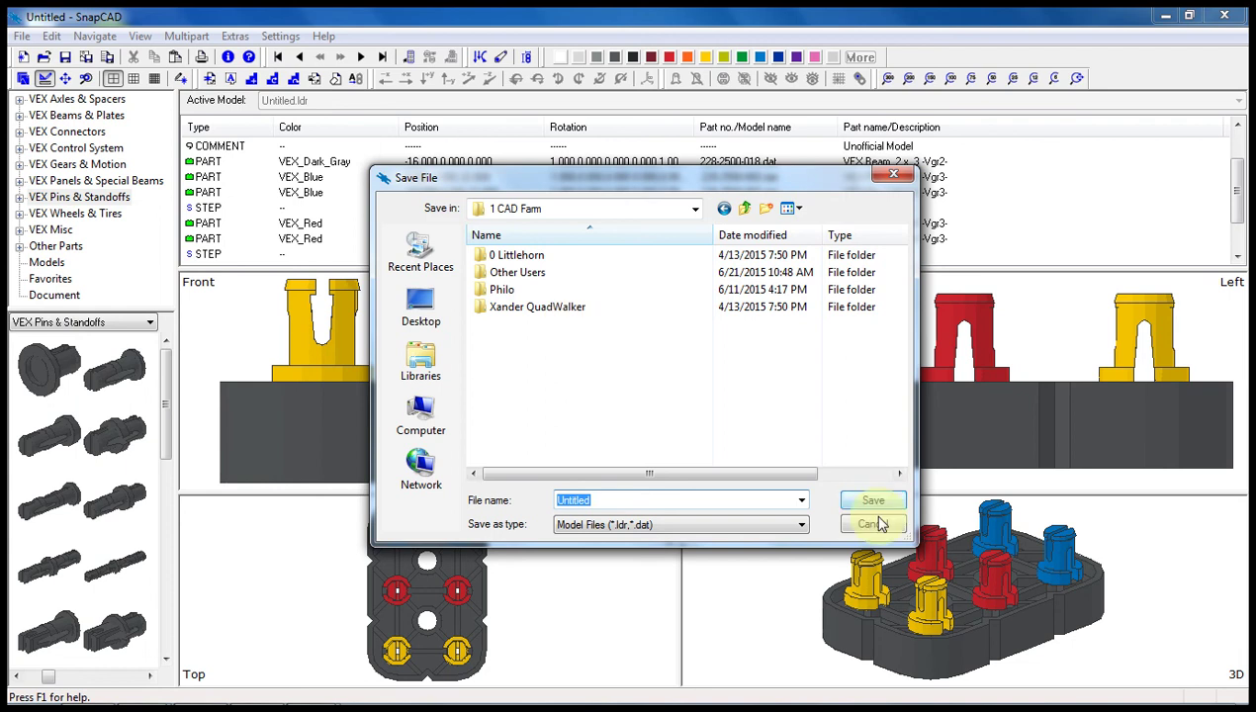
left_click(594, 499)
double_click(600, 499)
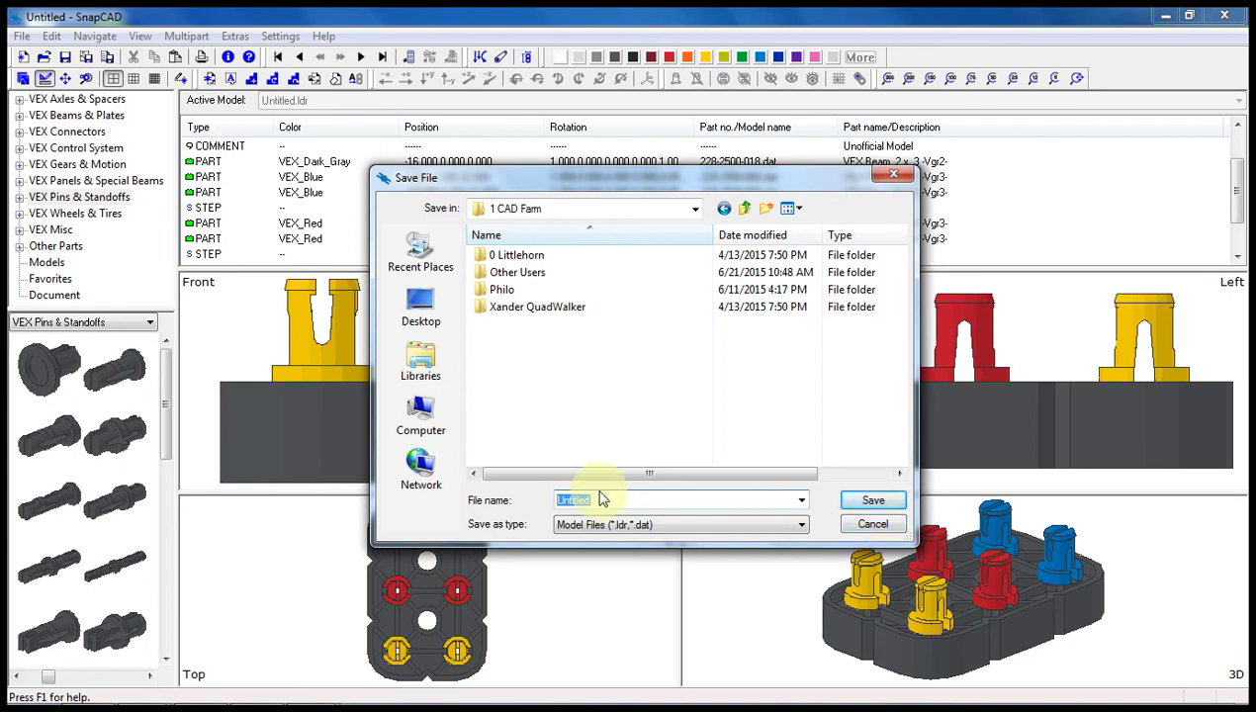
Step: Cancel the save dialog and select the 'Name: Untitled.ldr' comment at the top of the parts list
left_click(851, 527)
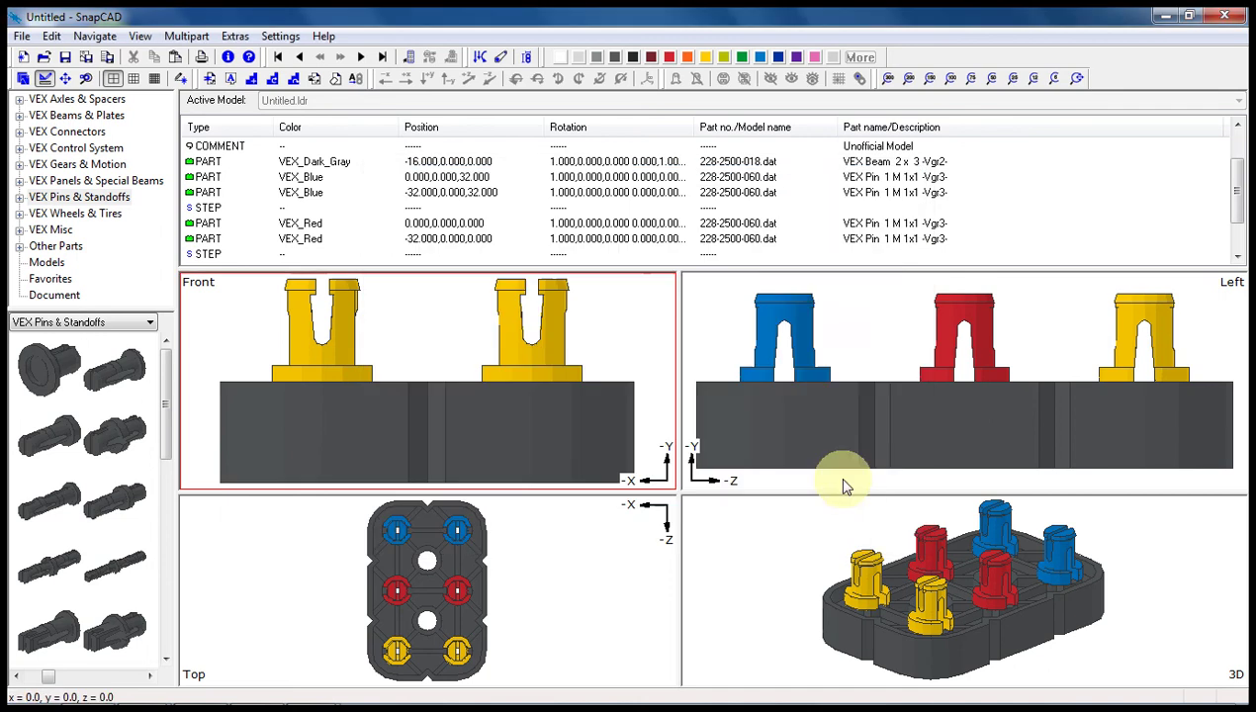
left_click(752, 208)
scroll(853, 168, "up", 3)
left_click(856, 148)
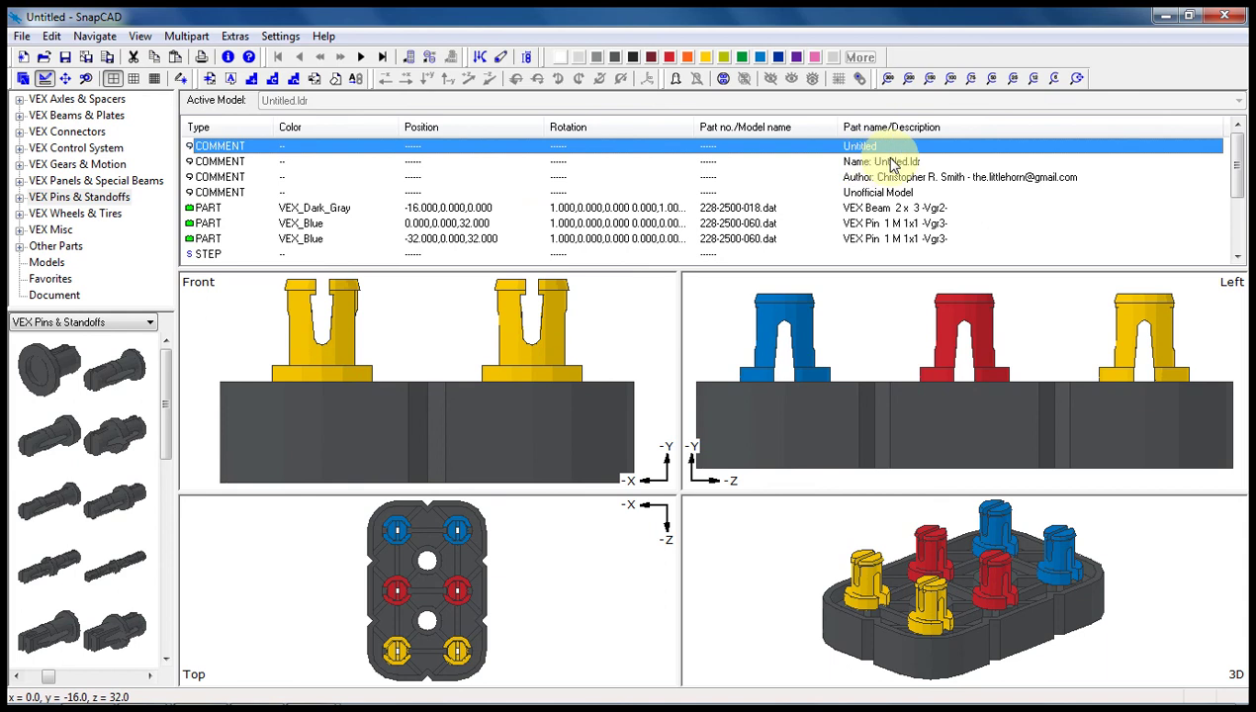
left_click(882, 162)
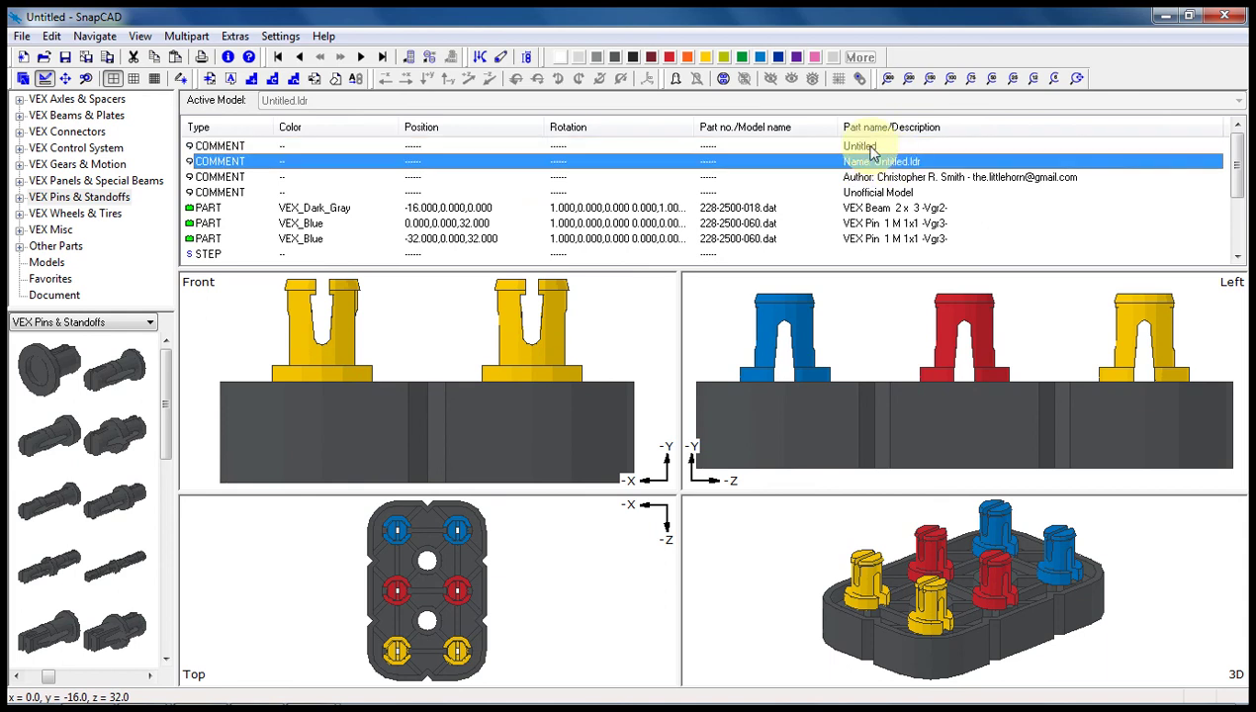